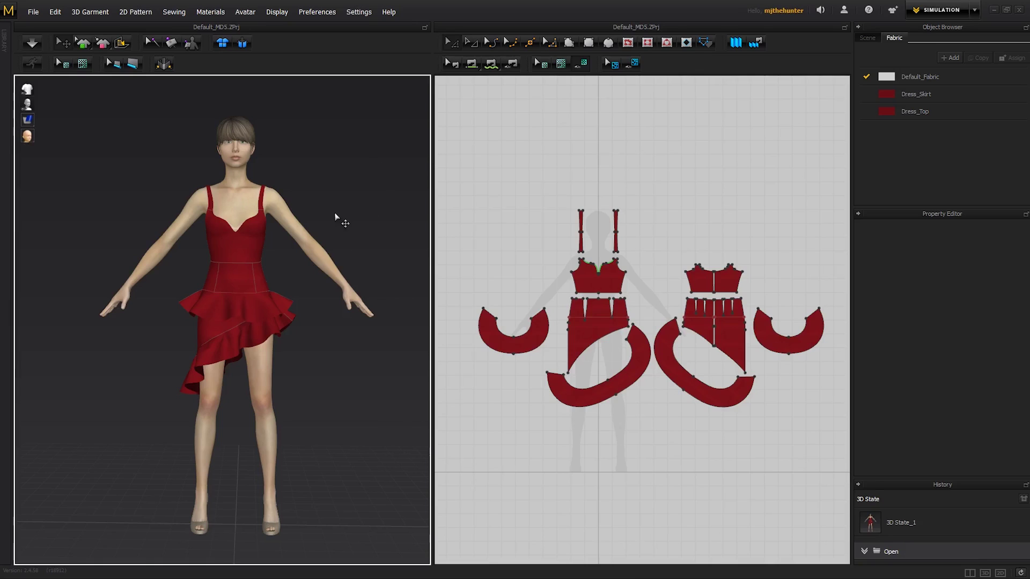
Open User Settings to the view navigation presets, leaving Maya selected
mouse_move(336, 218)
right_mouse_down()
mouse_move(326, 223)
mouse_move(363, 207)
right_mouse_up()
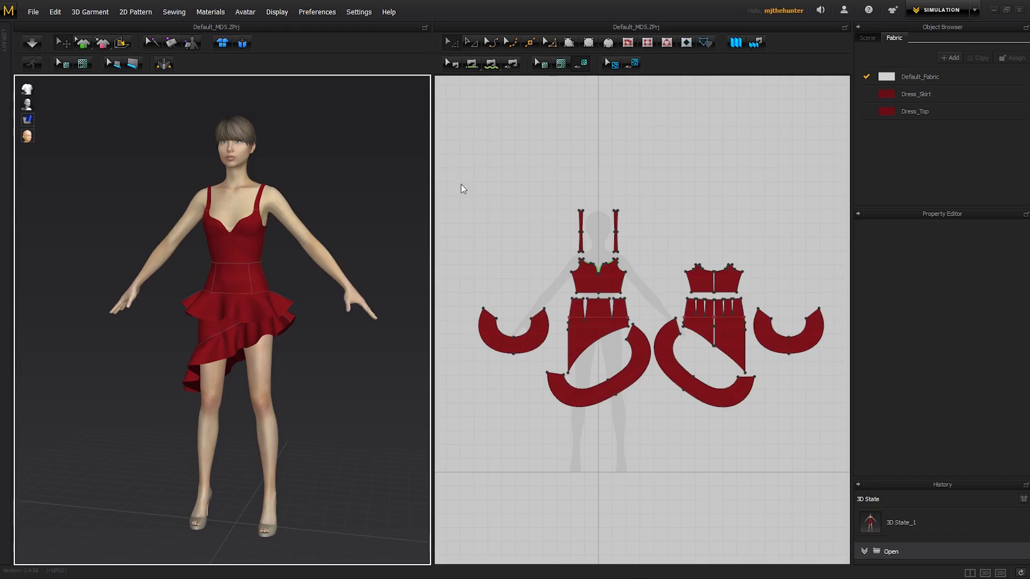
left_click(359, 11)
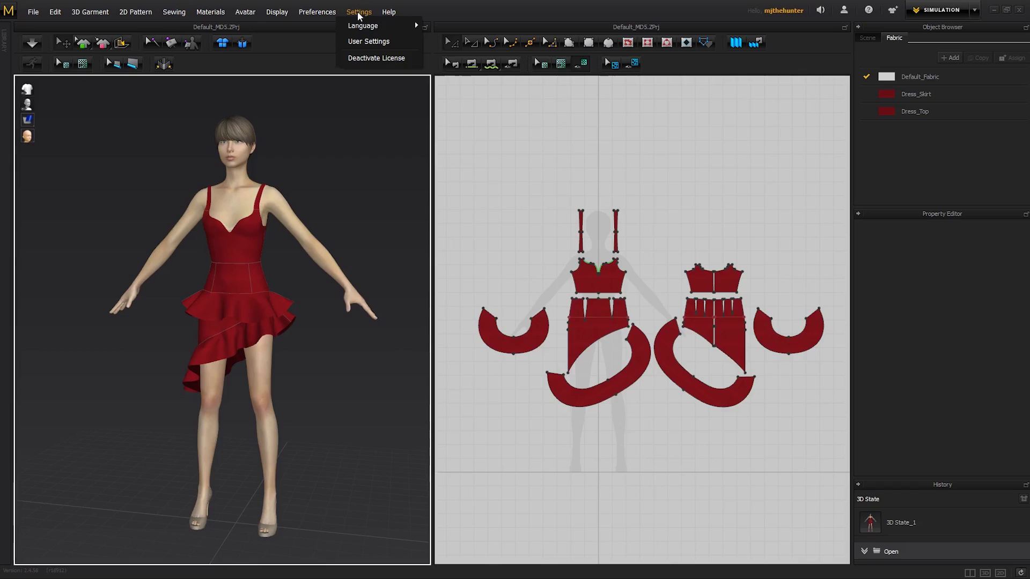
left_click(367, 40)
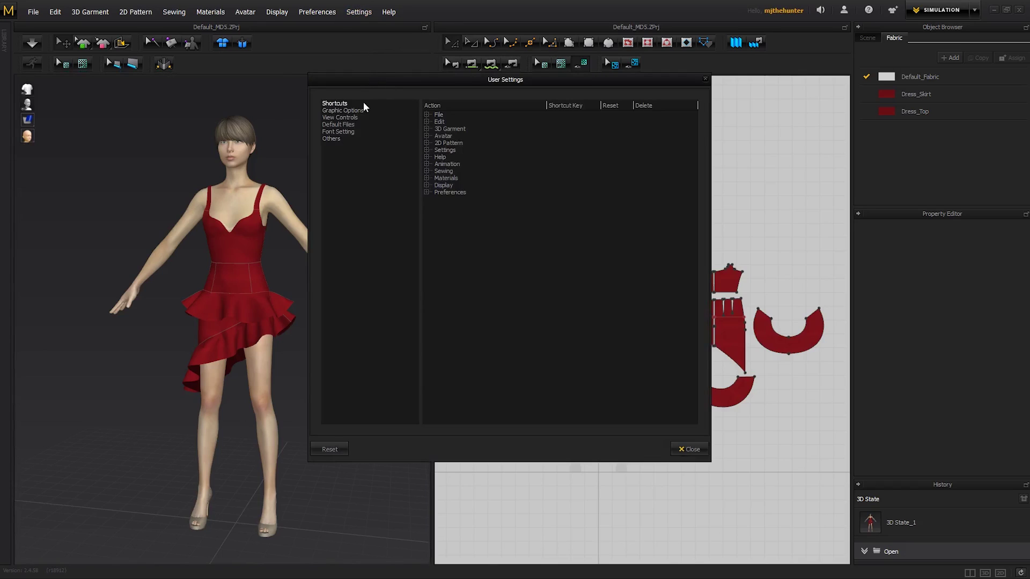
left_click(351, 117)
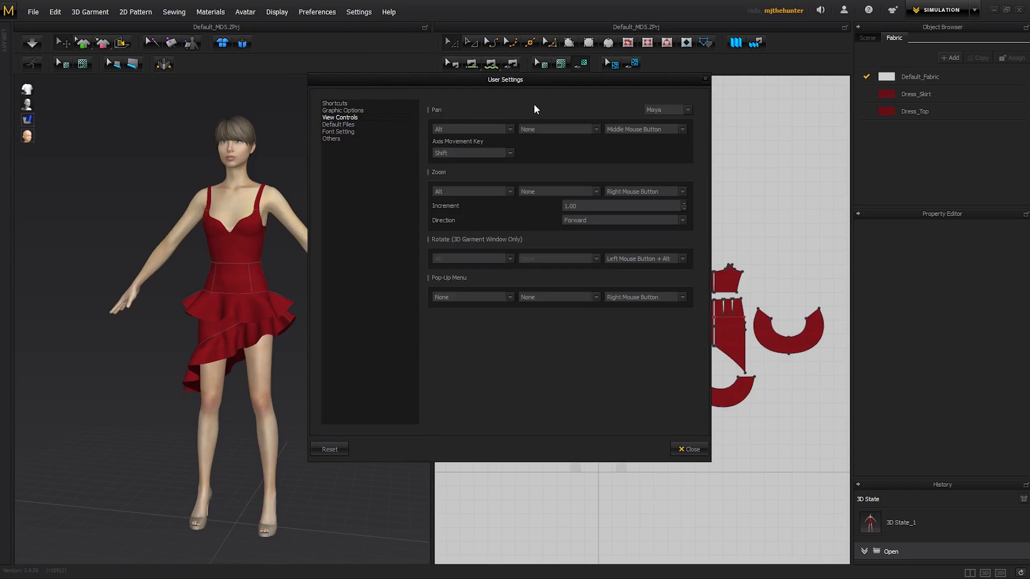
left_click(686, 110)
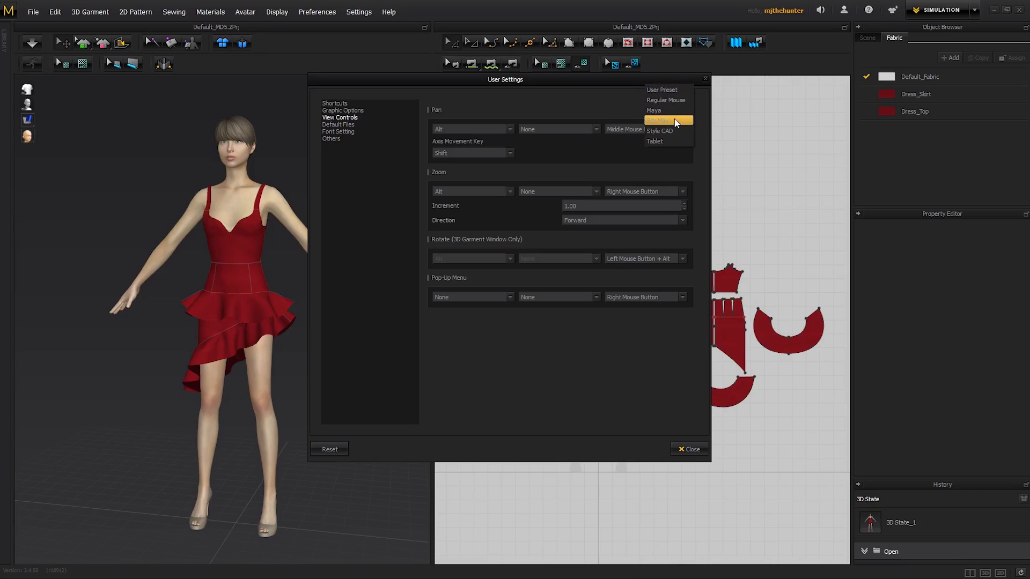
left_click(671, 113)
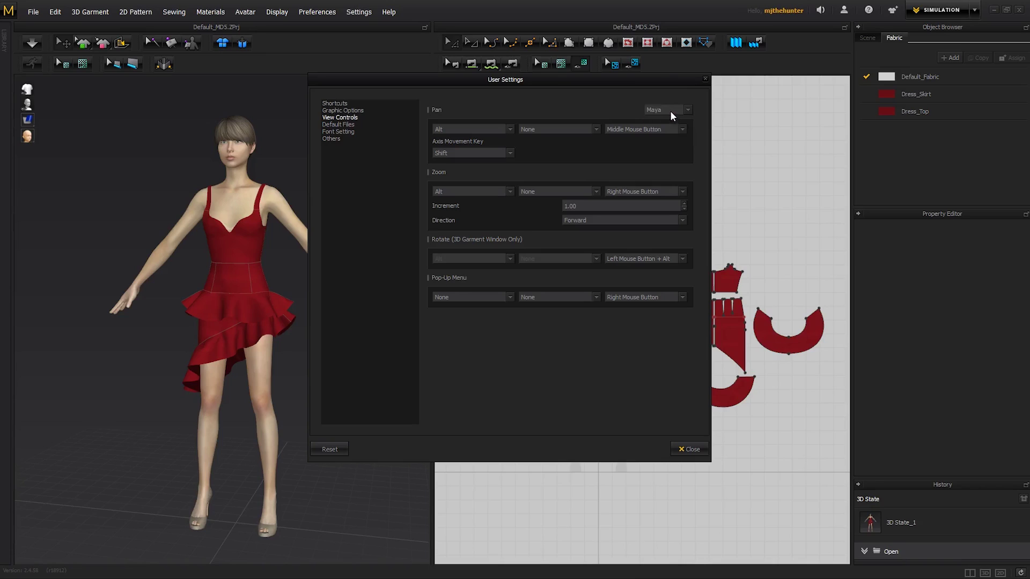
Try the 3ds Max navigation preset, revert to Maya, and close User Settings
left_click(675, 112)
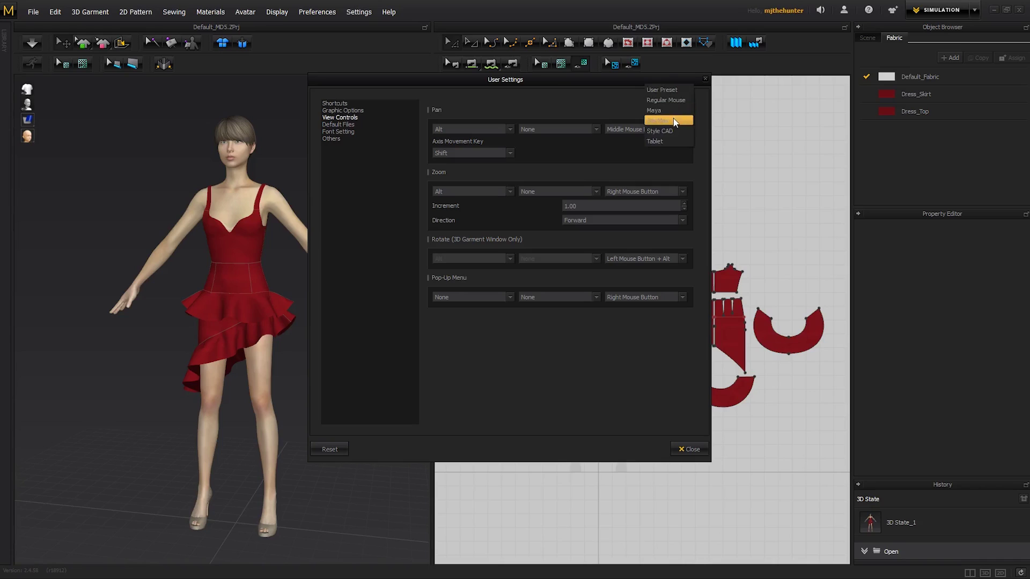
left_click(674, 120)
left_click(673, 110)
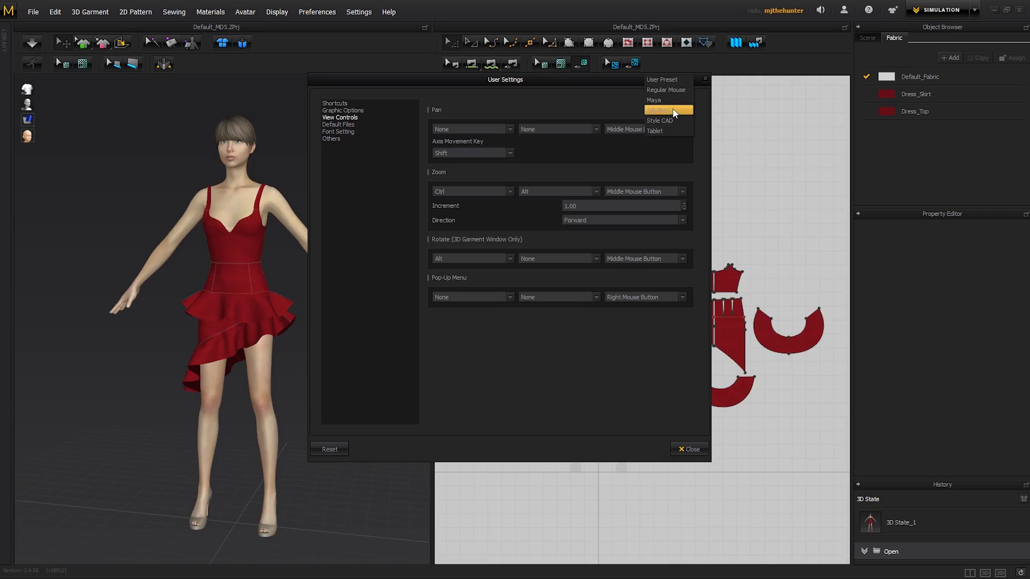
left_click(672, 102)
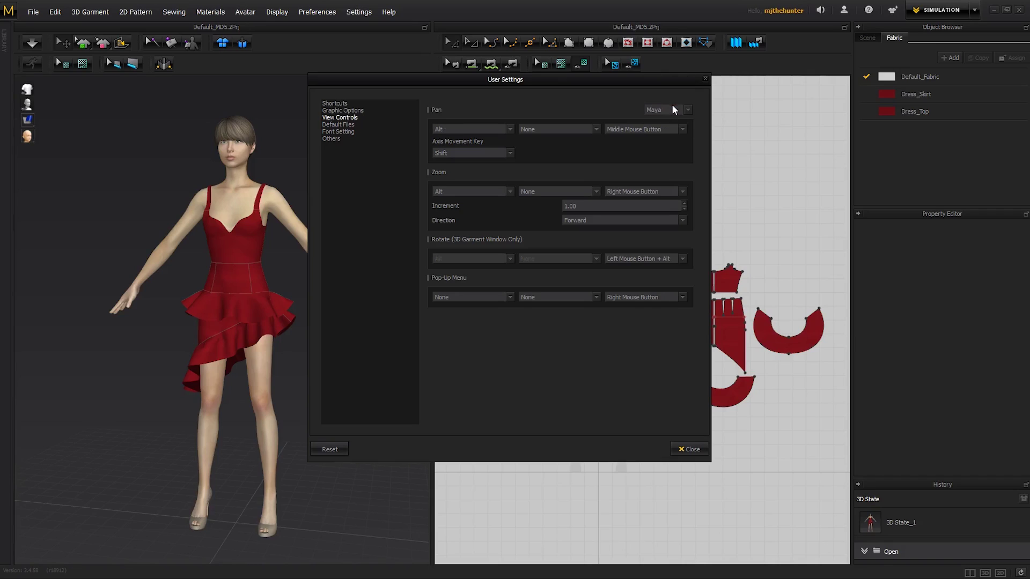
left_click(688, 449)
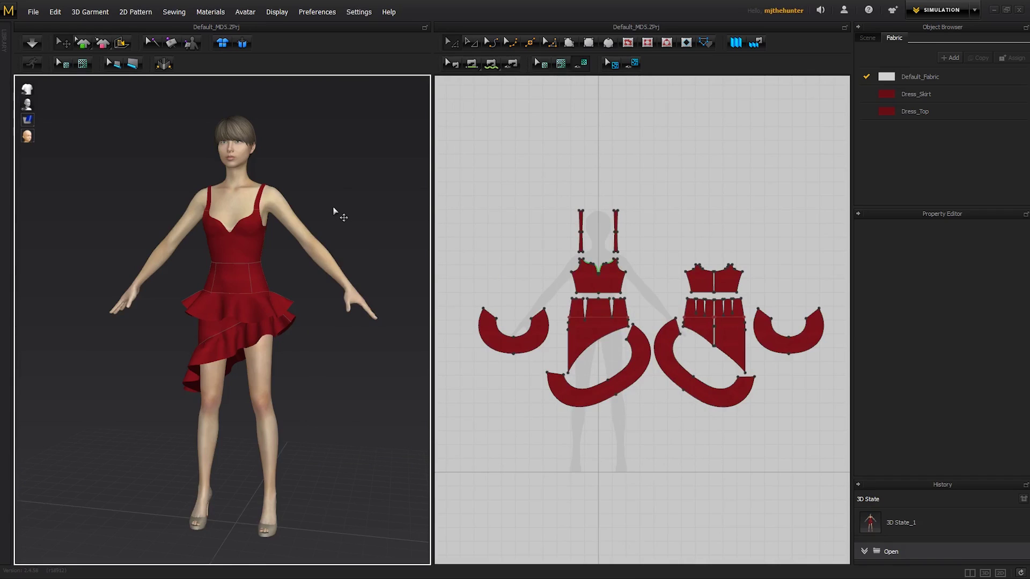
mouse_move(342, 218)
middle_mouse_down()
mouse_move(358, 219)
mouse_move(338, 215)
middle_mouse_up()
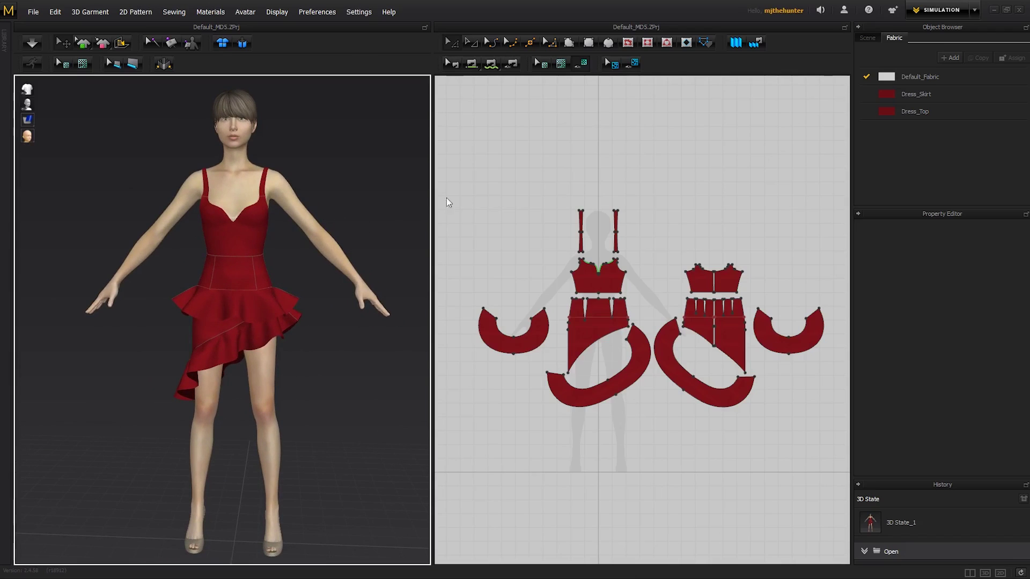
left_click(534, 161)
scroll(659, 169, "up", 3)
scroll(661, 169, "up", 2)
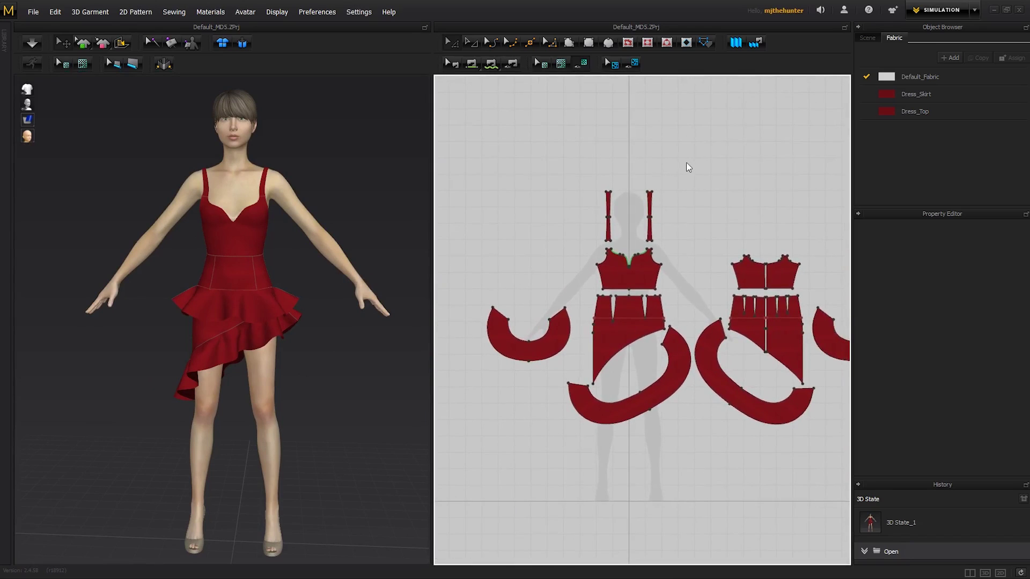
scroll(680, 179, "up", 1)
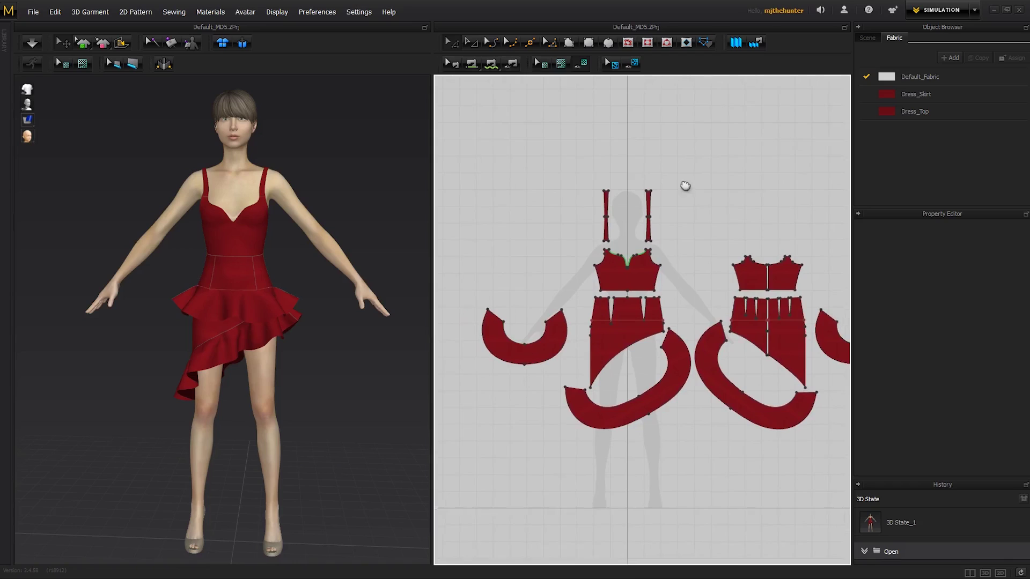
scroll(692, 186, "down", 3)
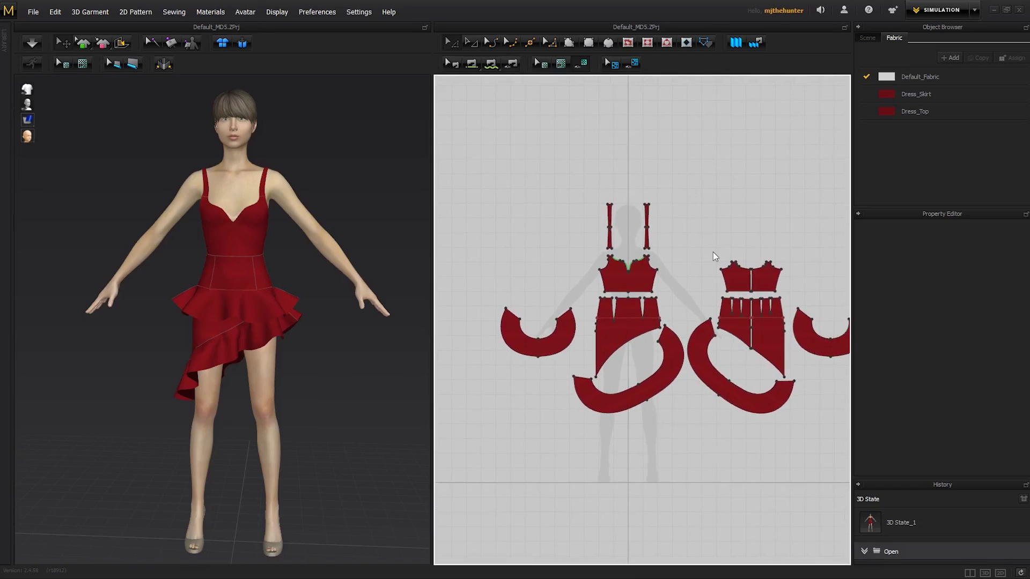
scroll(499, 173, "down", 1)
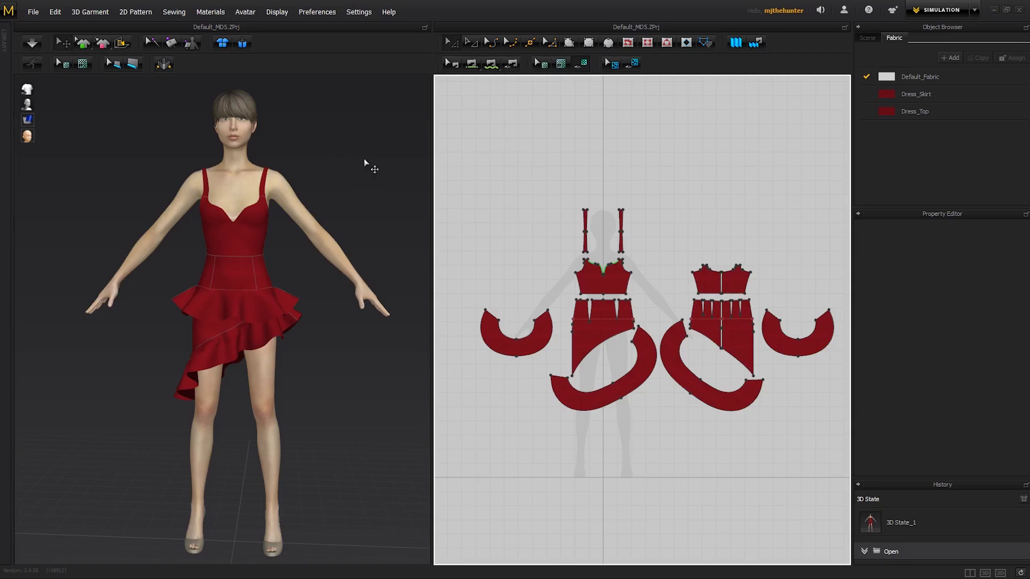
left_click(357, 14)
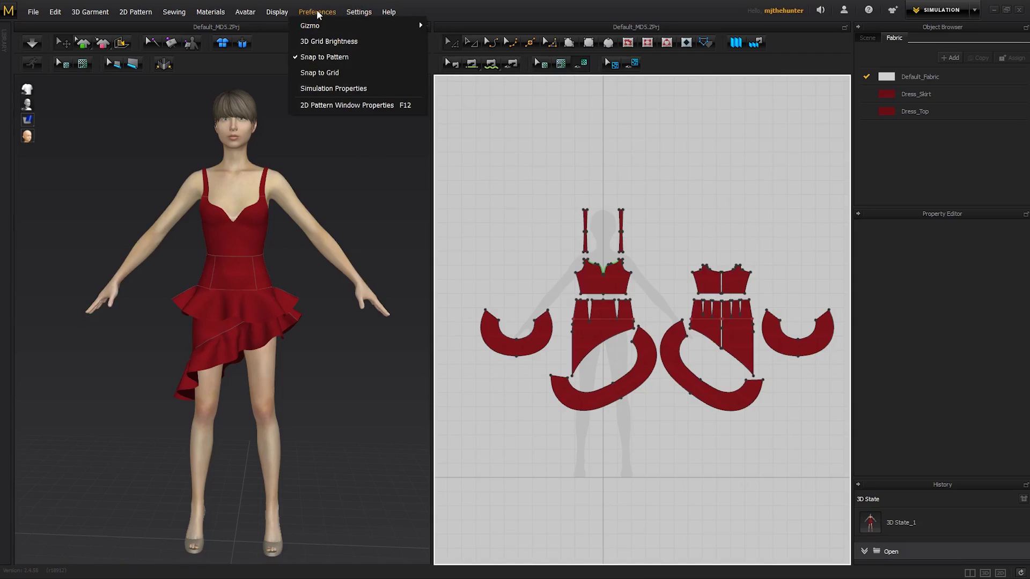
mouse_move(322, 26)
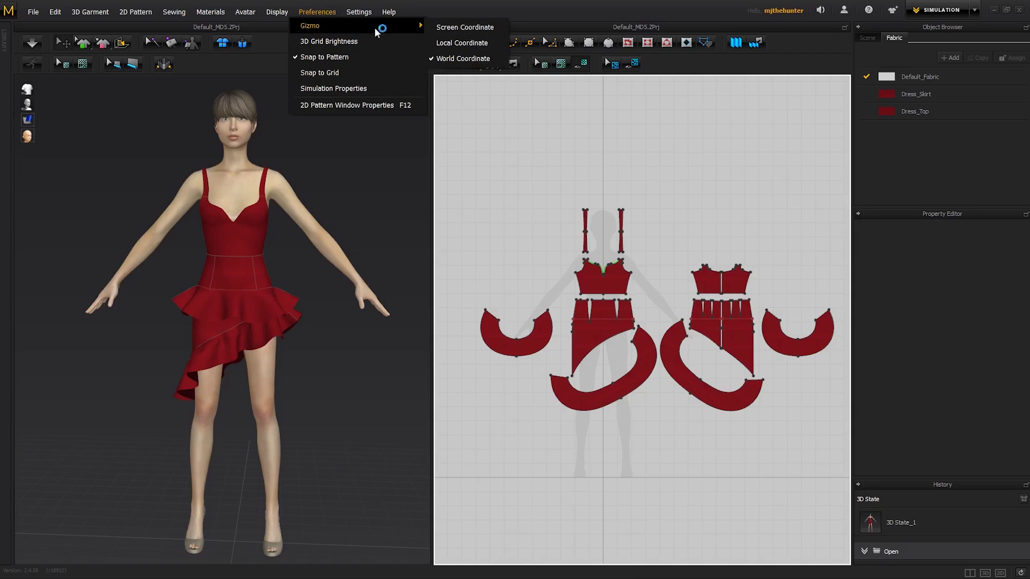
left_click(465, 26)
right_click_drag(344, 211, 241, 226)
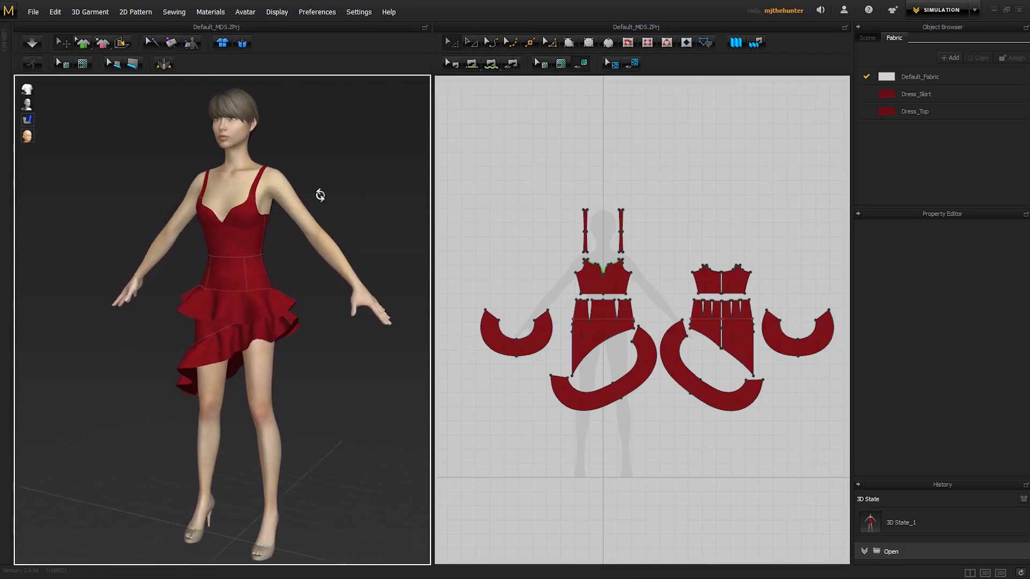
left_click(235, 243)
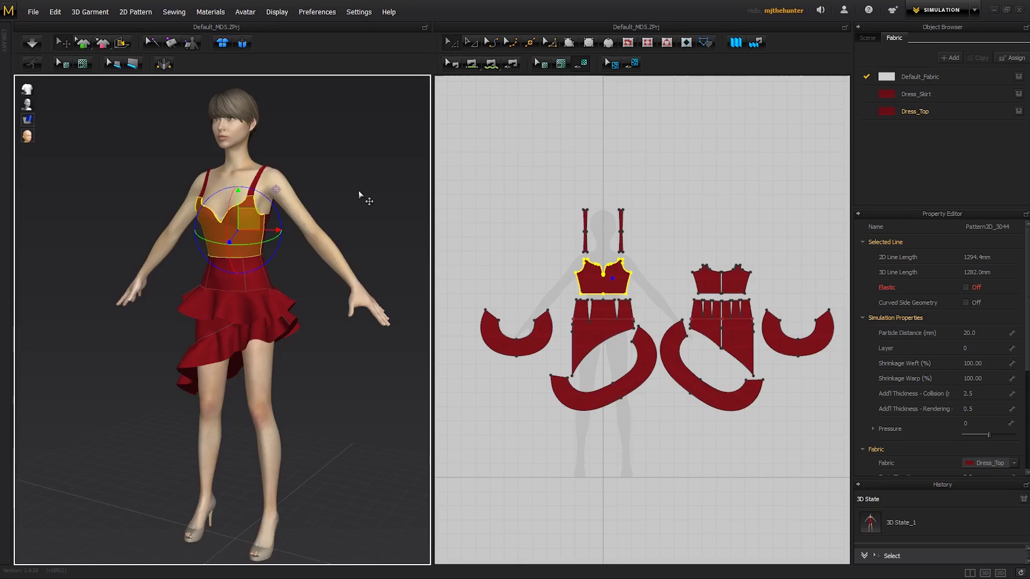
mouse_move(358, 191)
right_mouse_down()
mouse_move(278, 193)
mouse_move(293, 219)
mouse_move(265, 214)
right_mouse_up()
left_click_drag(242, 226, 202, 233)
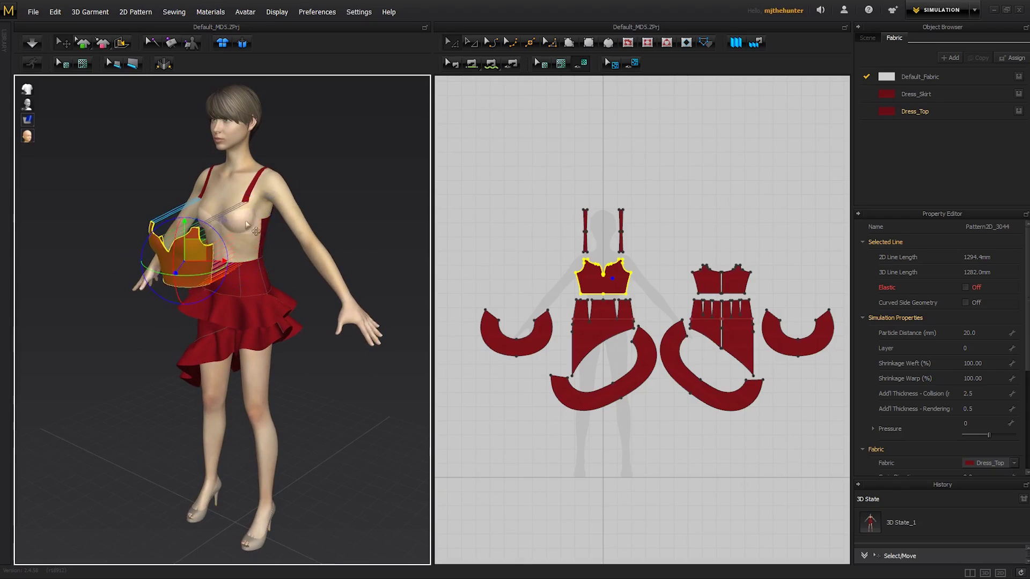
right_click_drag(305, 210, 334, 207)
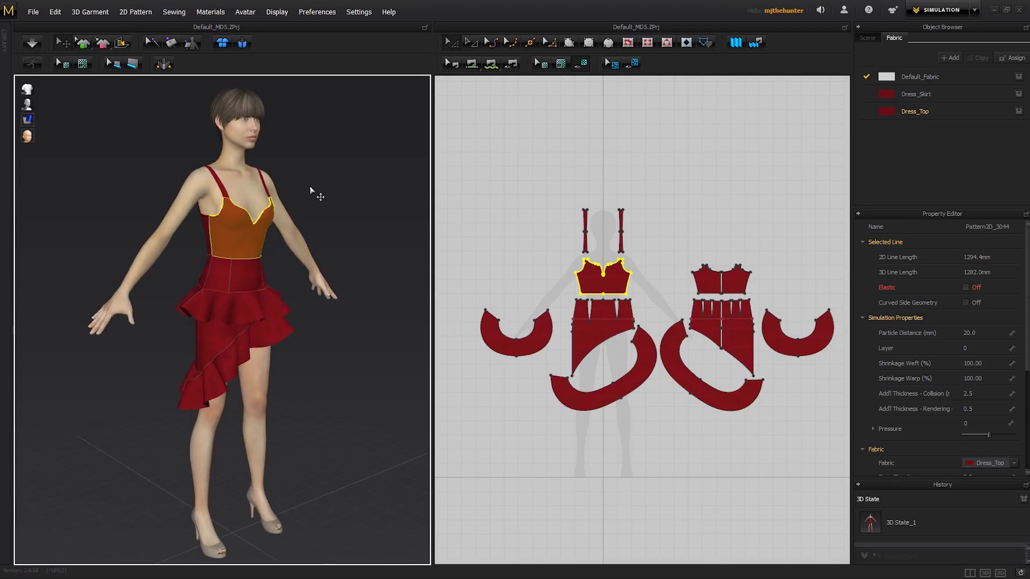
left_click(316, 11)
mouse_move(330, 25)
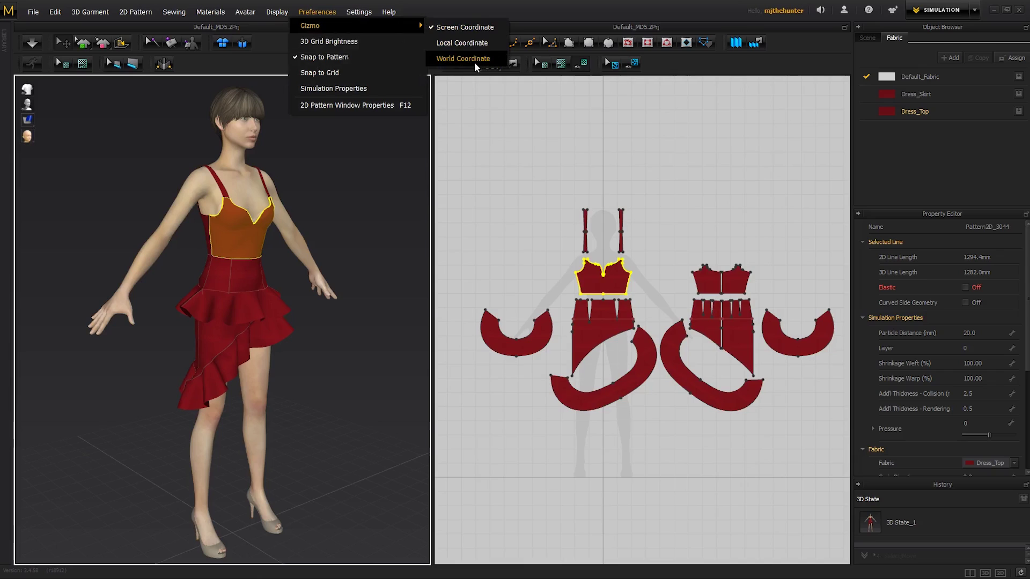
left_click(473, 61)
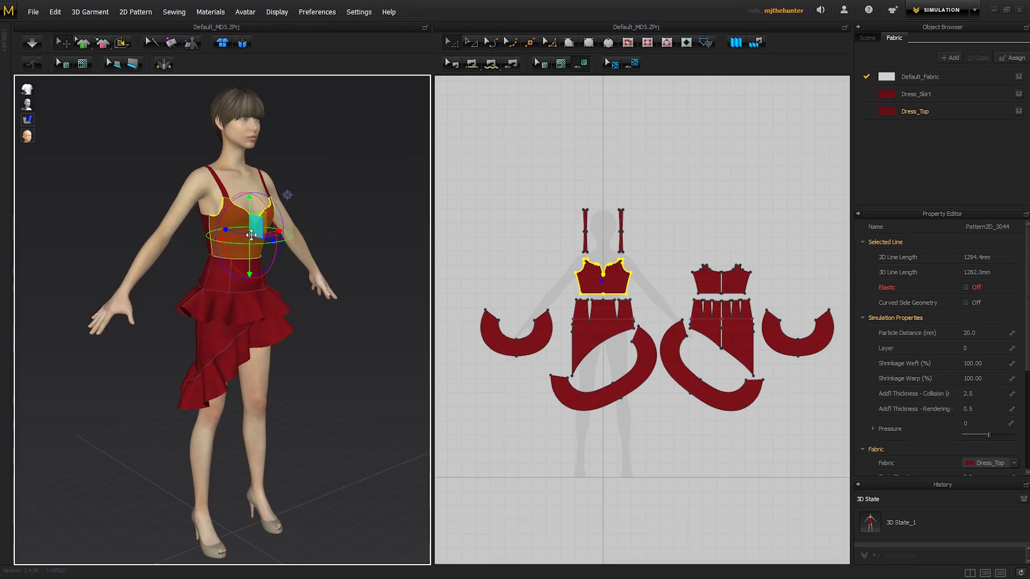
right_click_drag(333, 189, 234, 217)
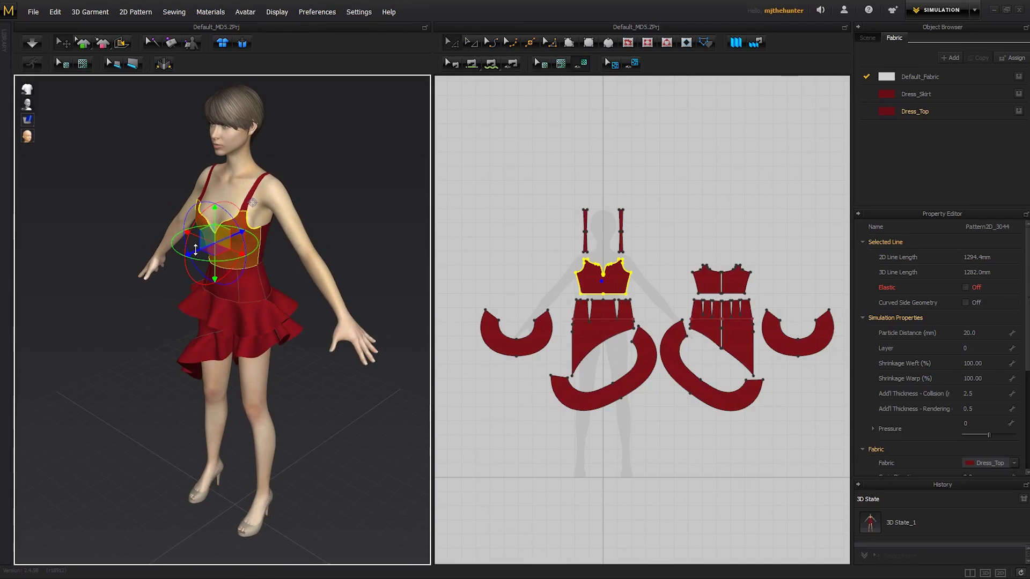
left_click_drag(224, 250, 169, 266)
right_click_drag(266, 239, 296, 186)
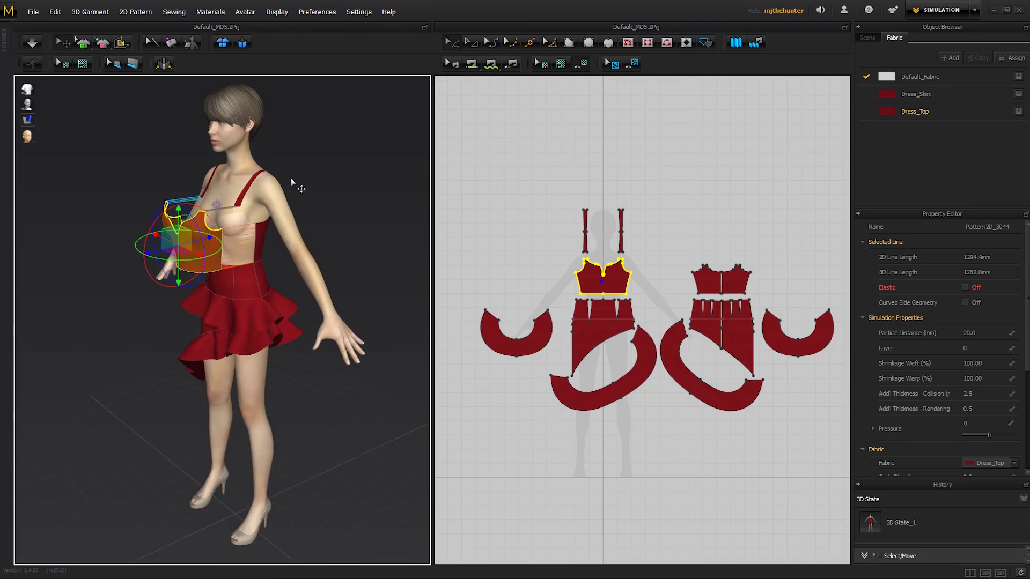
key("ctrl+z")
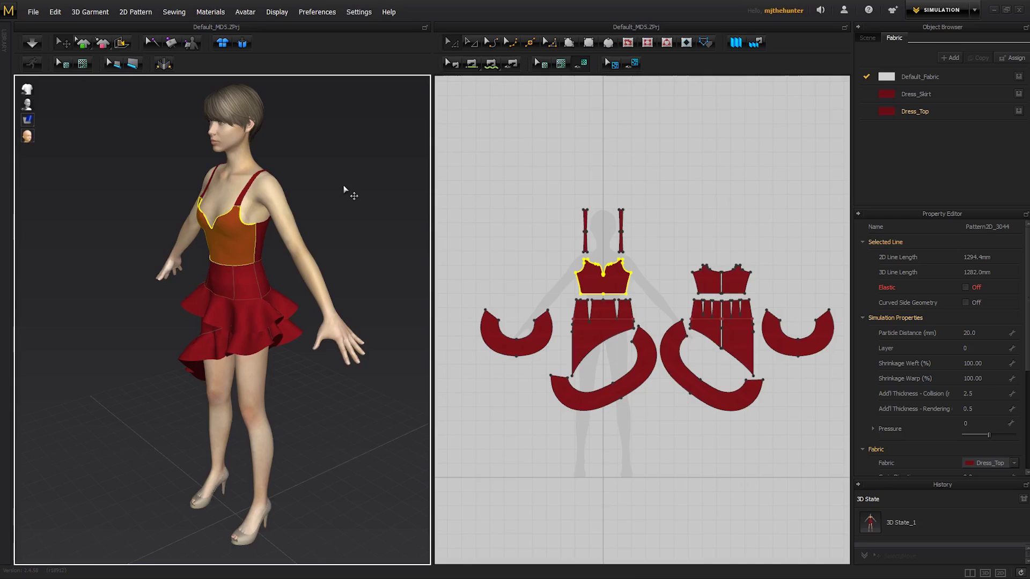
left_click(374, 232)
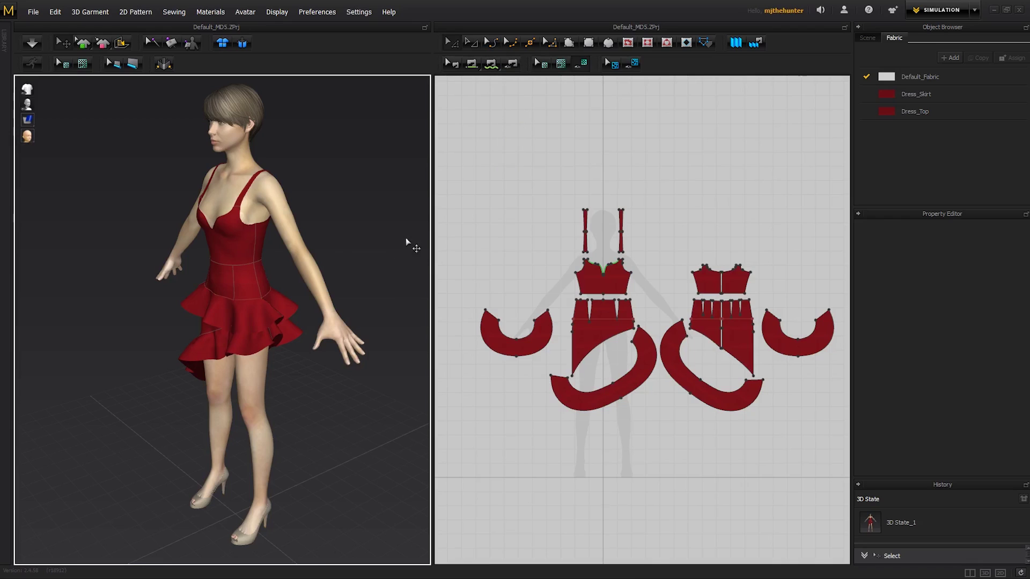
right_click_drag(347, 200, 386, 195)
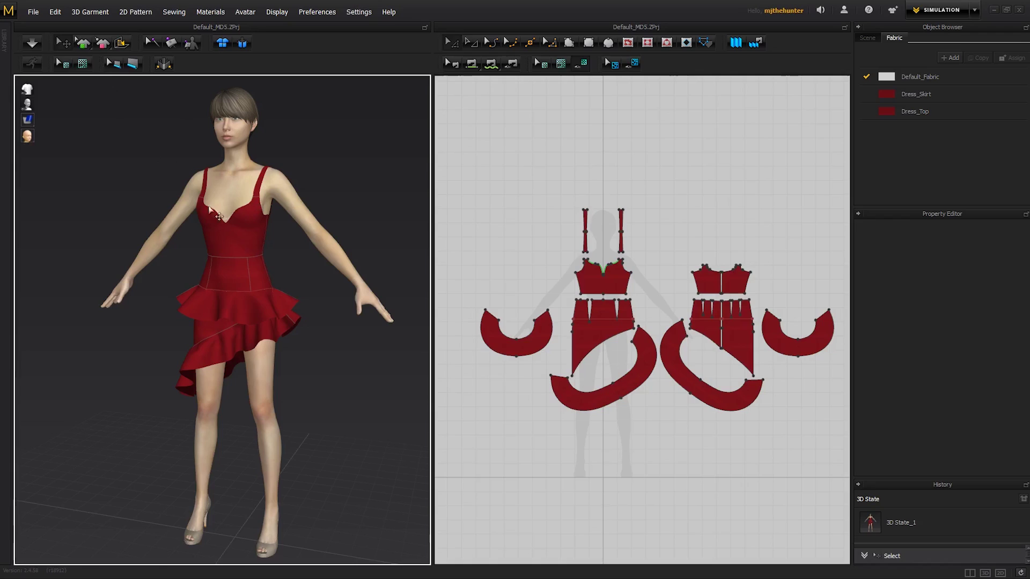
left_click(500, 234)
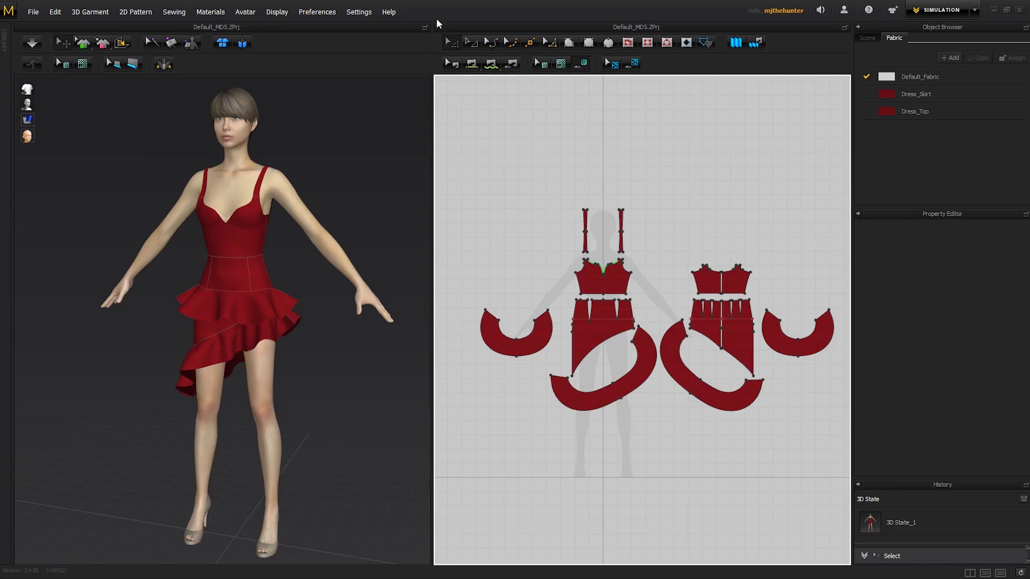
left_click(450, 44)
left_click(608, 279)
left_click_drag(608, 279, 543, 250)
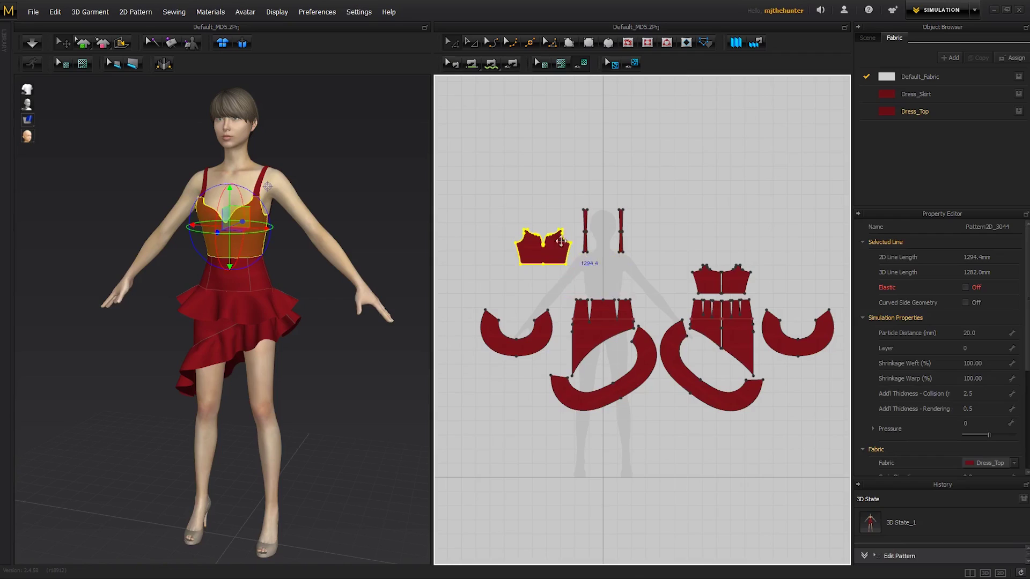
key("ctrl+z")
key("ctrl+z")
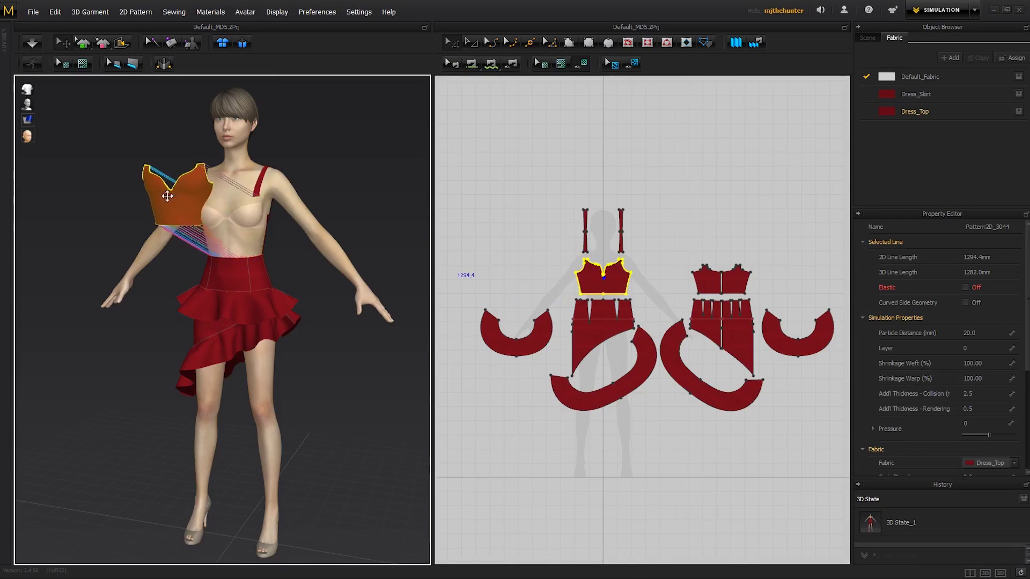
key("ctrl+shift+z")
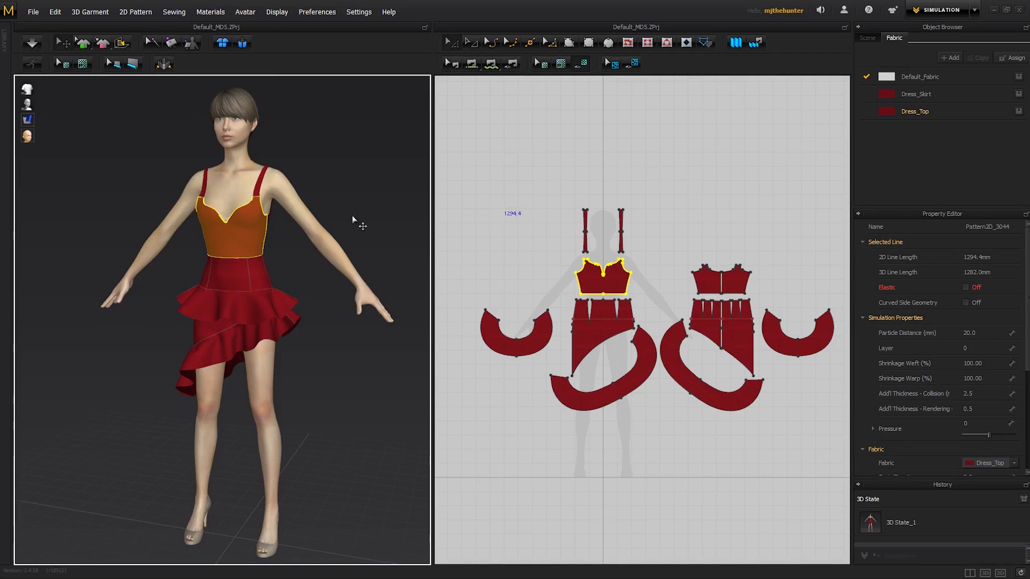
left_click(354, 188)
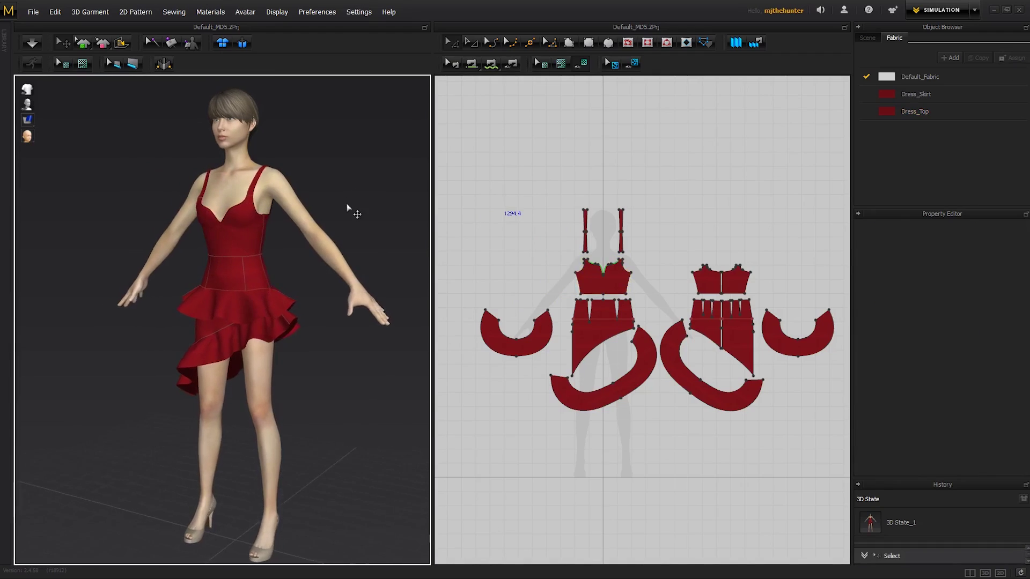
scroll(282, 209, "up", 4)
mouse_move(281, 210)
right_mouse_down()
mouse_move(323, 378)
mouse_move(354, 346)
right_mouse_up()
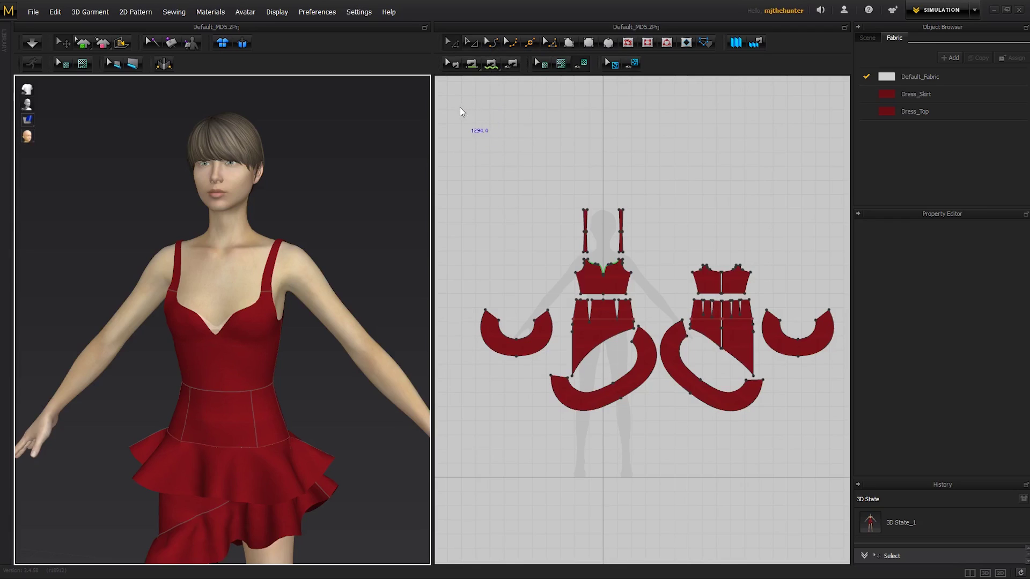
scroll(291, 181, "up", 1)
Drape the dress and select the Dress_Top piece
key("space")
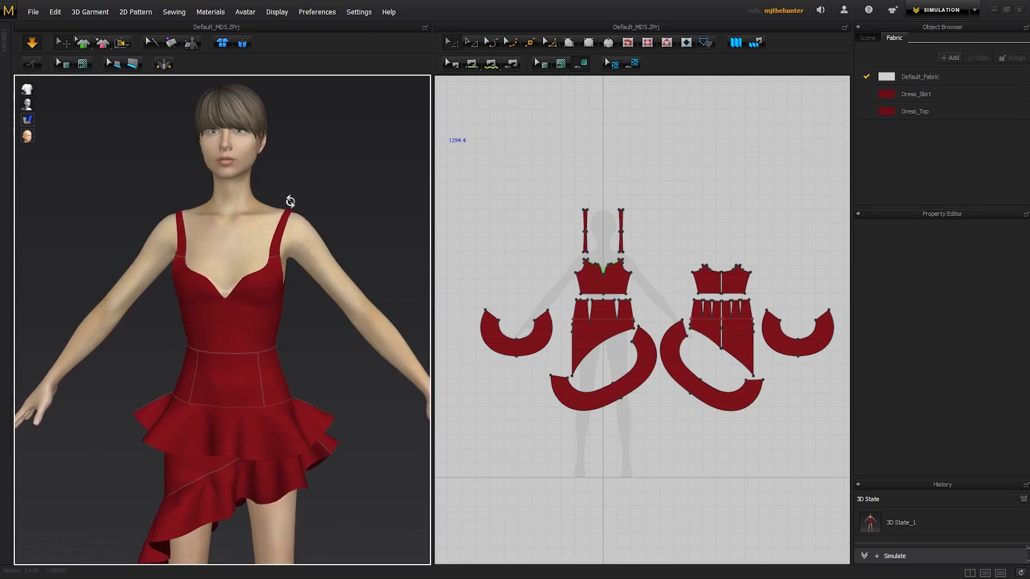
mouse_move(291, 201)
right_mouse_down()
mouse_move(101, 212)
mouse_move(300, 207)
mouse_move(296, 265)
right_mouse_up()
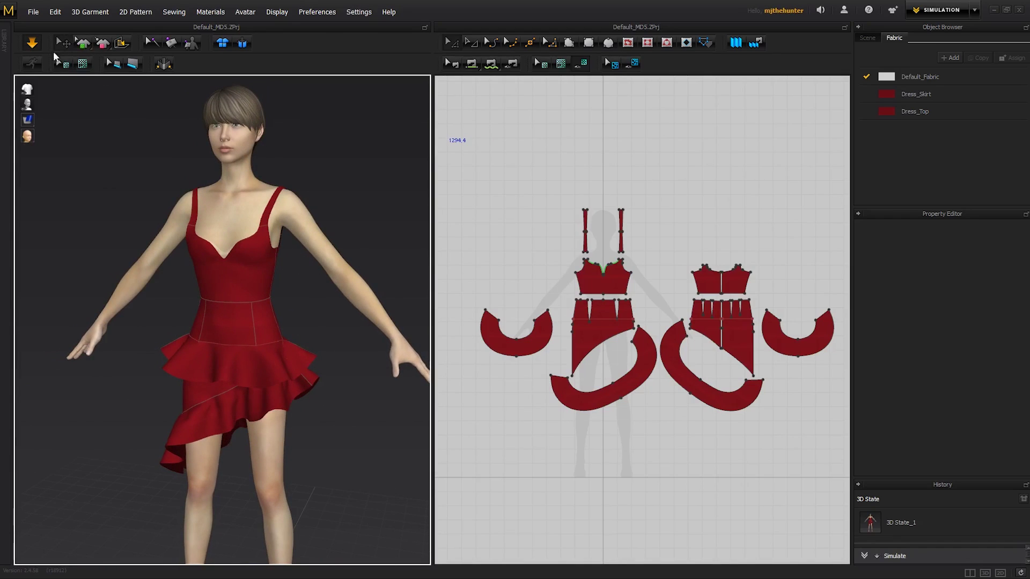
left_click(330, 350)
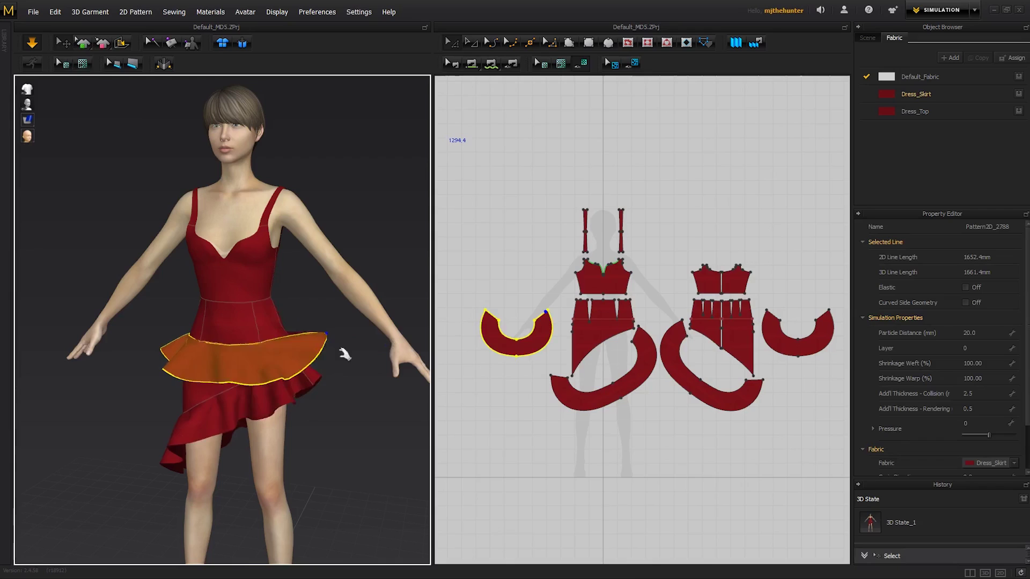
left_click(286, 318)
left_click(242, 242)
In front view, pull both shoulder straps down onto the upper arms and re-simulate
right_click_drag(317, 306, 211, 382)
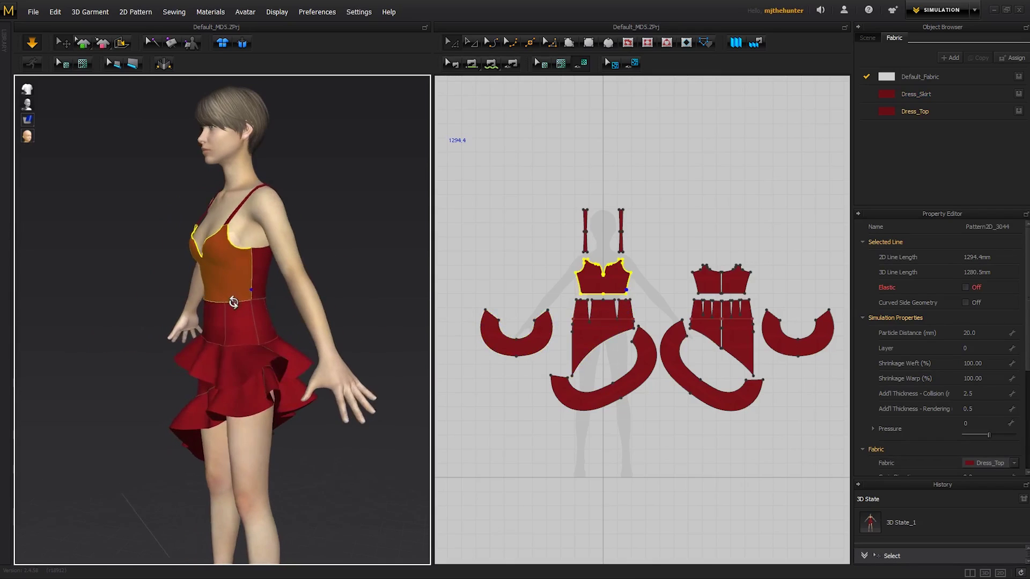
key("2")
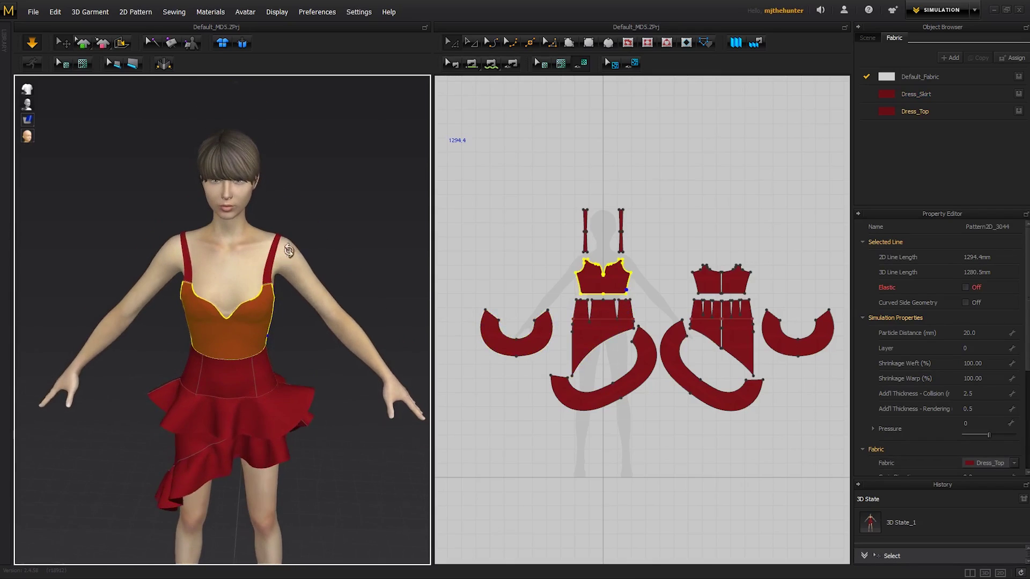
left_click_drag(278, 240, 305, 264)
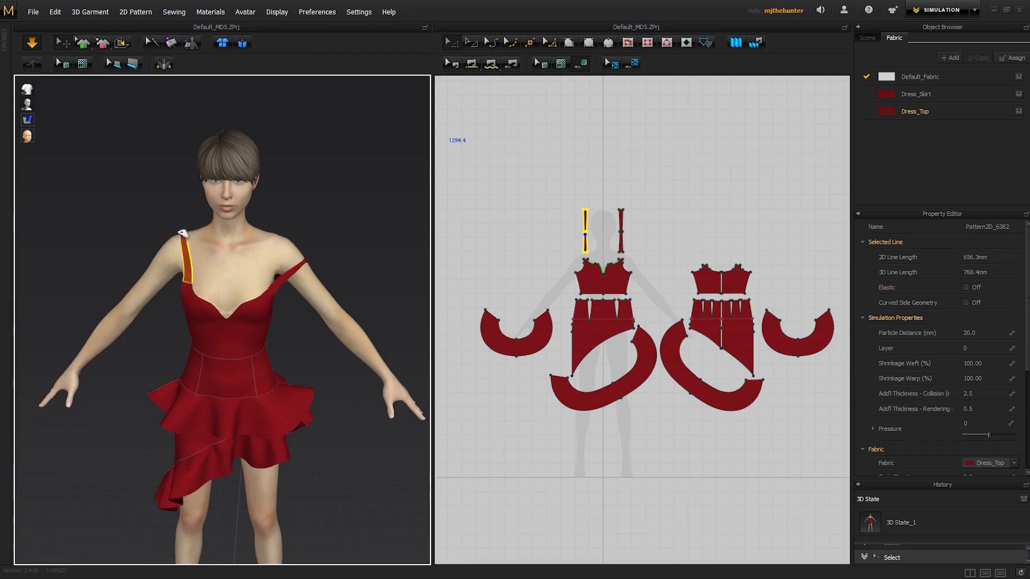
left_click_drag(184, 239, 165, 256)
key("space")
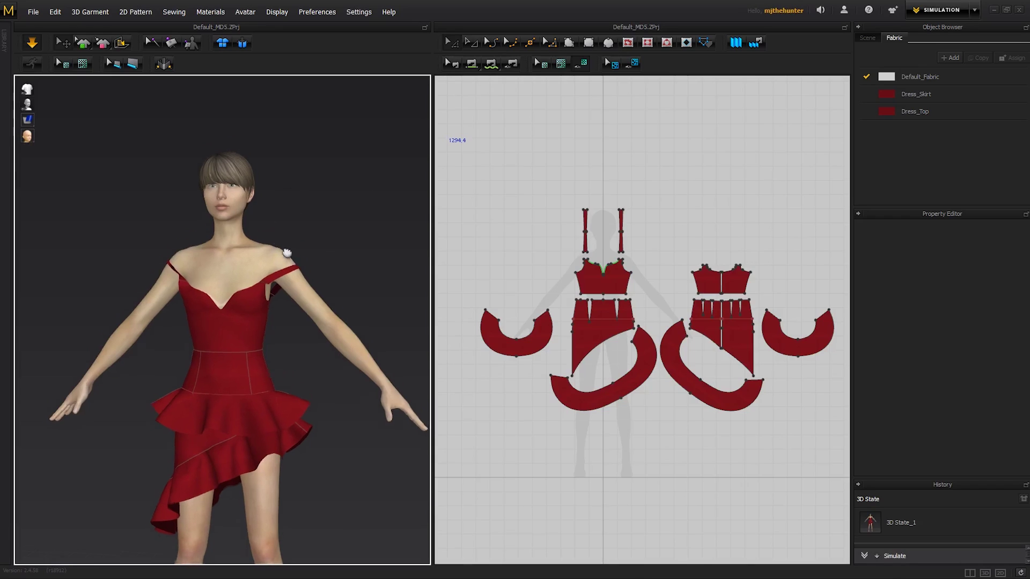
mouse_move(314, 217)
right_mouse_down()
mouse_move(331, 262)
mouse_move(322, 263)
right_mouse_up()
Drag the strap back onto the shoulder and pull it upward during live simulation
left_click_drag(322, 264, 315, 220)
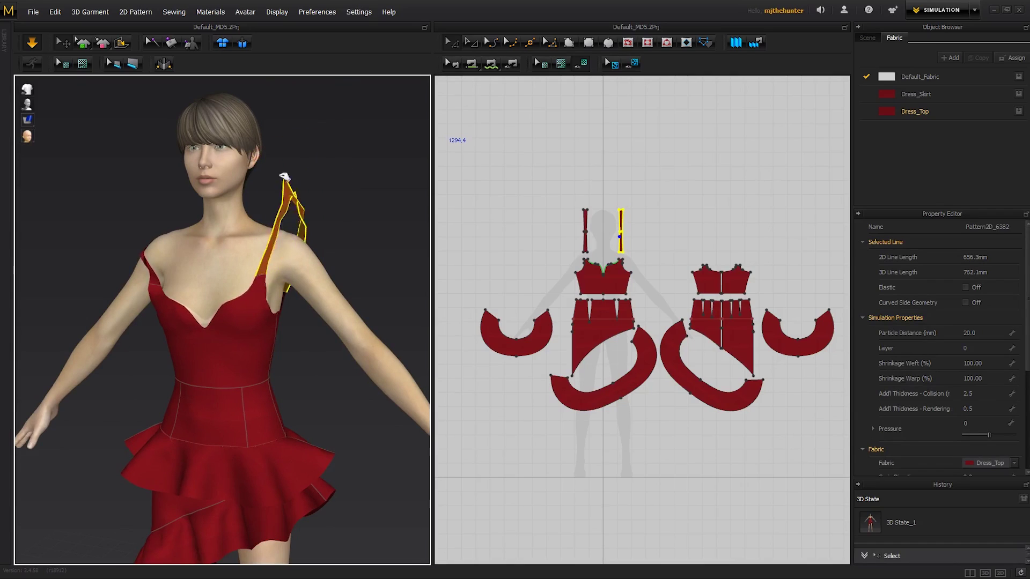
mouse_move(297, 235)
left_mouse_down()
mouse_move(312, 91)
mouse_move(284, 121)
mouse_move(315, 126)
left_mouse_up()
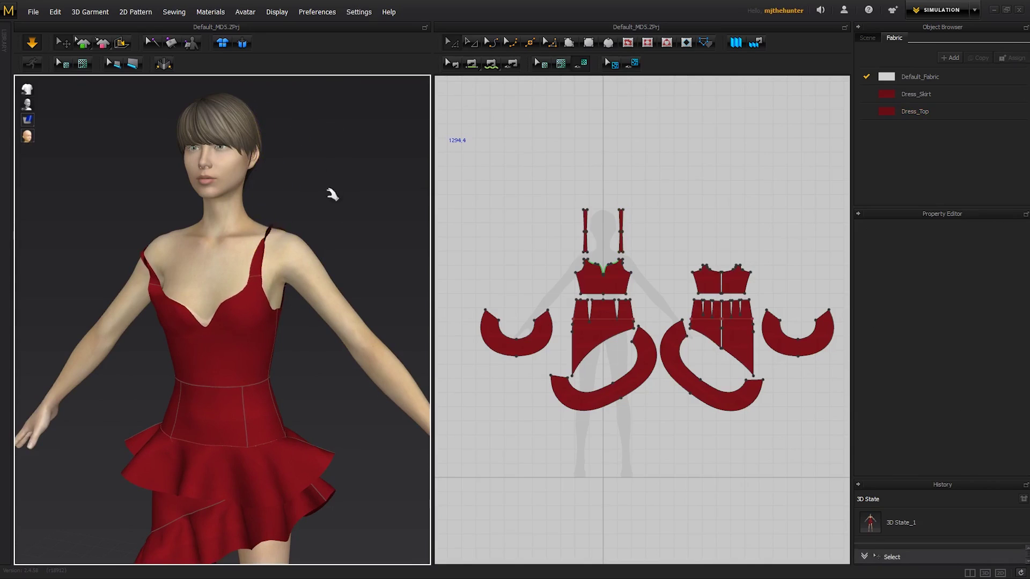
right_click_drag(314, 129, 337, 237)
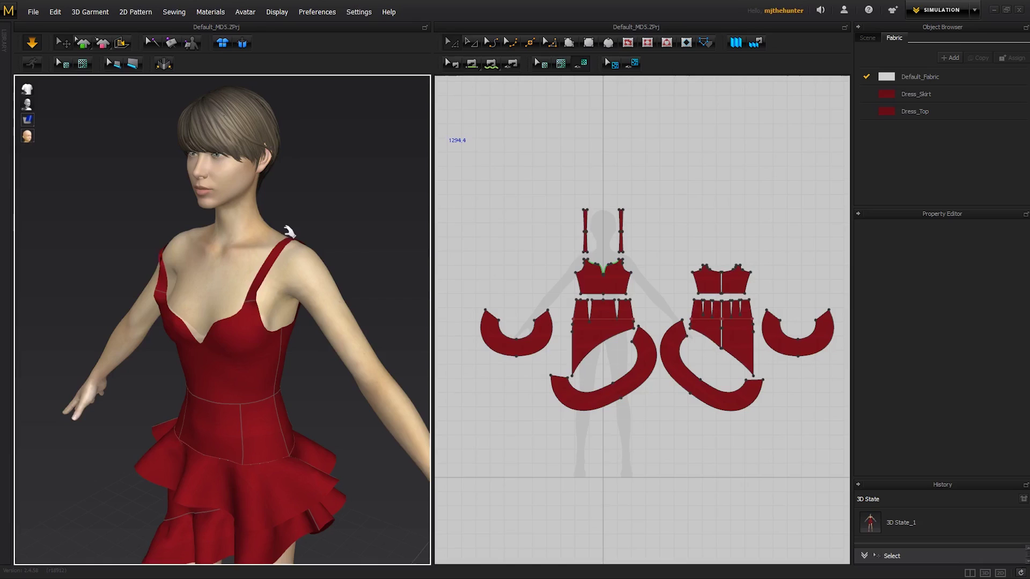
key("q")
key("space")
mouse_move(286, 242)
left_mouse_down()
mouse_move(329, 151)
mouse_move(304, 125)
left_mouse_up()
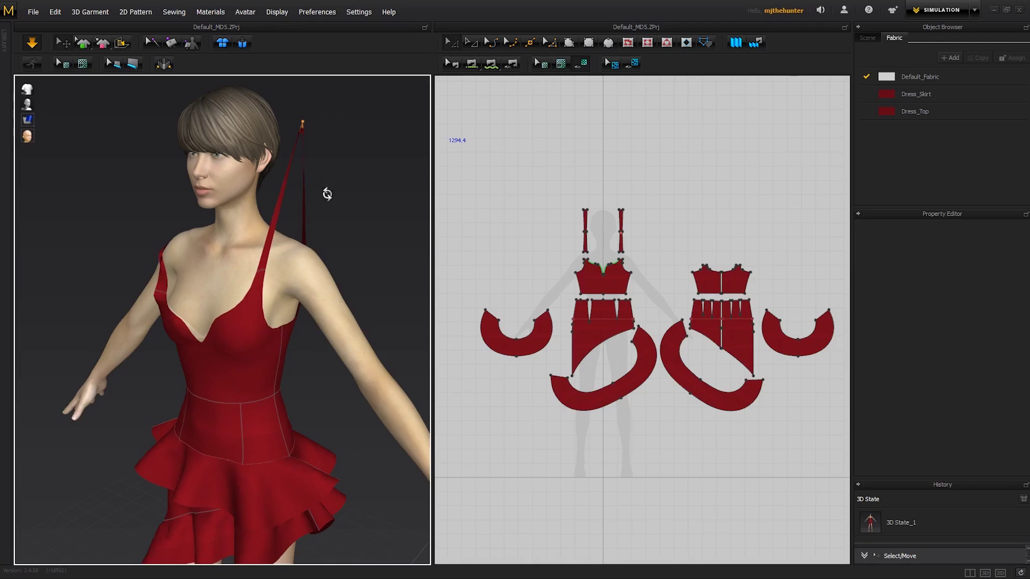
Simulate again, pull the strap fabric outward from the chest, then remove the pin
mouse_move(328, 193)
right_mouse_down()
mouse_move(186, 256)
mouse_move(333, 249)
mouse_move(305, 262)
right_mouse_up()
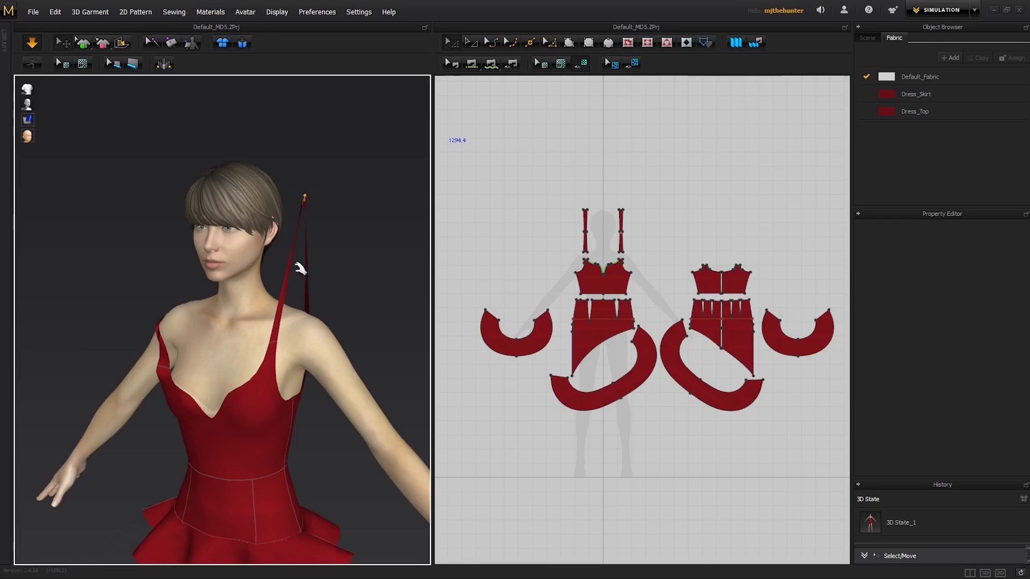
scroll(310, 270, "down", 2)
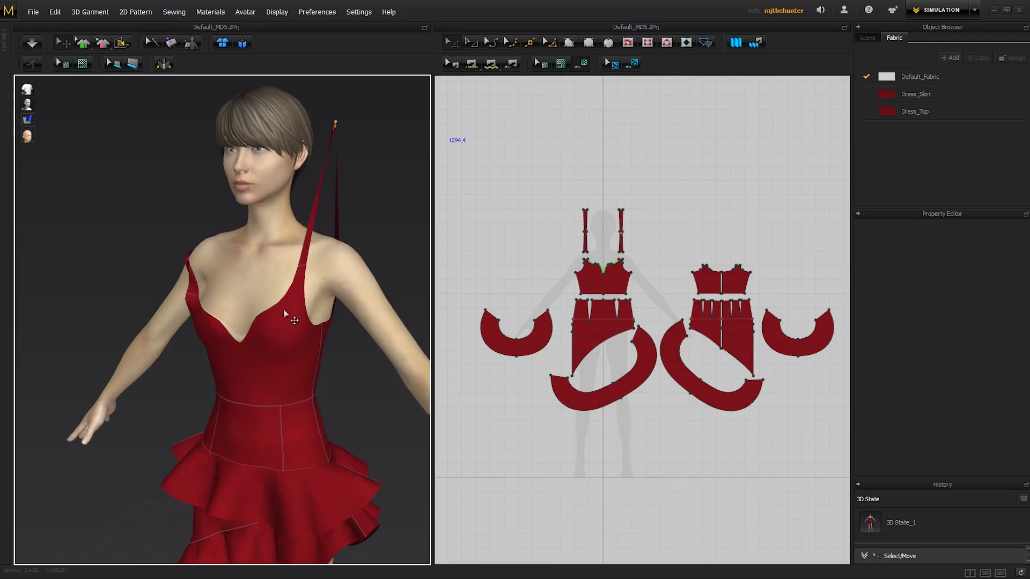
right_click_drag(354, 257, 269, 245)
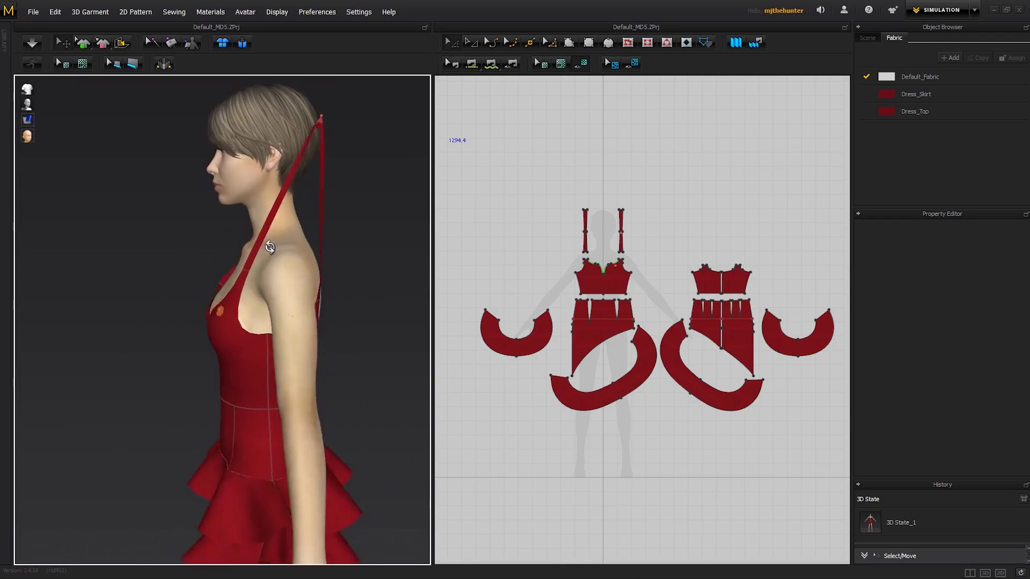
key("space")
left_click_drag(242, 299, 145, 243)
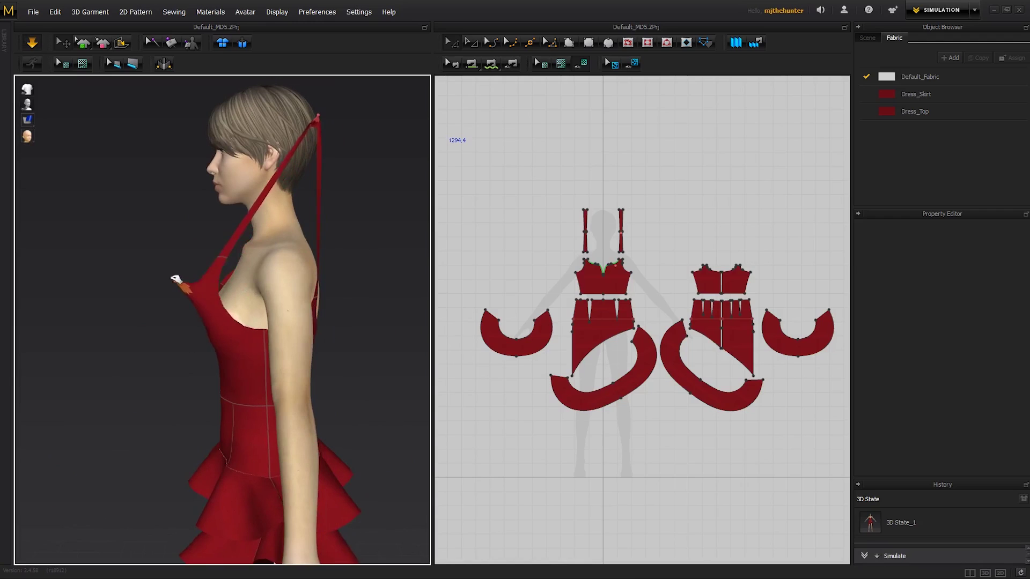
mouse_move(241, 241)
right_mouse_down()
mouse_move(290, 229)
mouse_move(287, 277)
mouse_move(258, 314)
right_mouse_up()
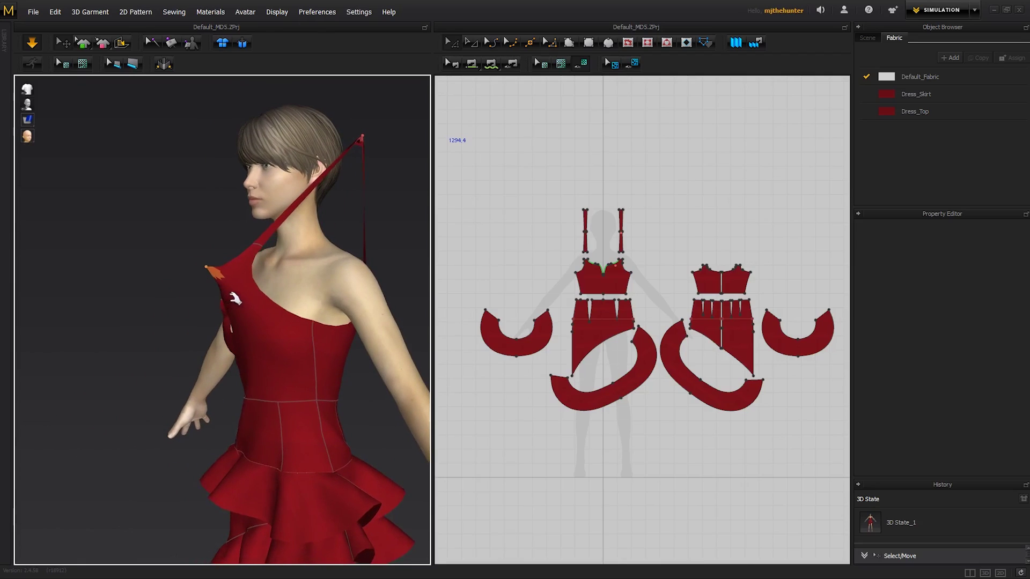
left_click(211, 269)
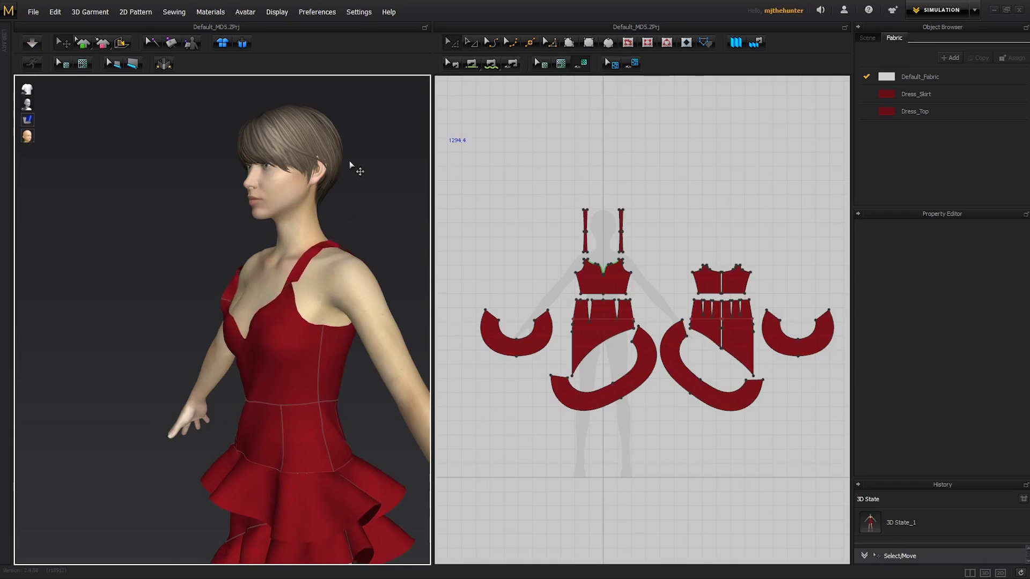
Stop the simulation with the dress settled and shift the pattern layout sideways
key("space")
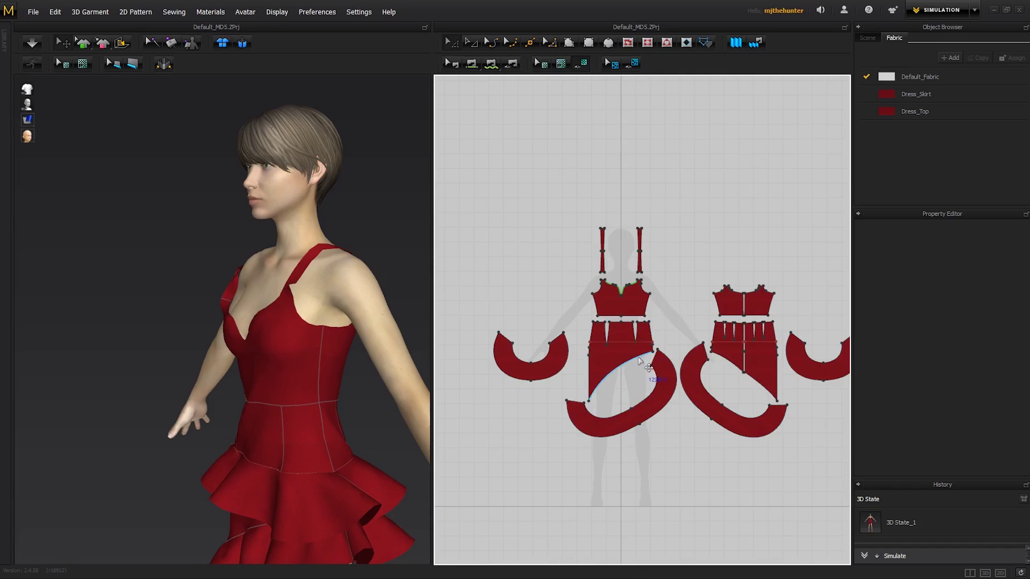
middle_click_drag(683, 278, 654, 276)
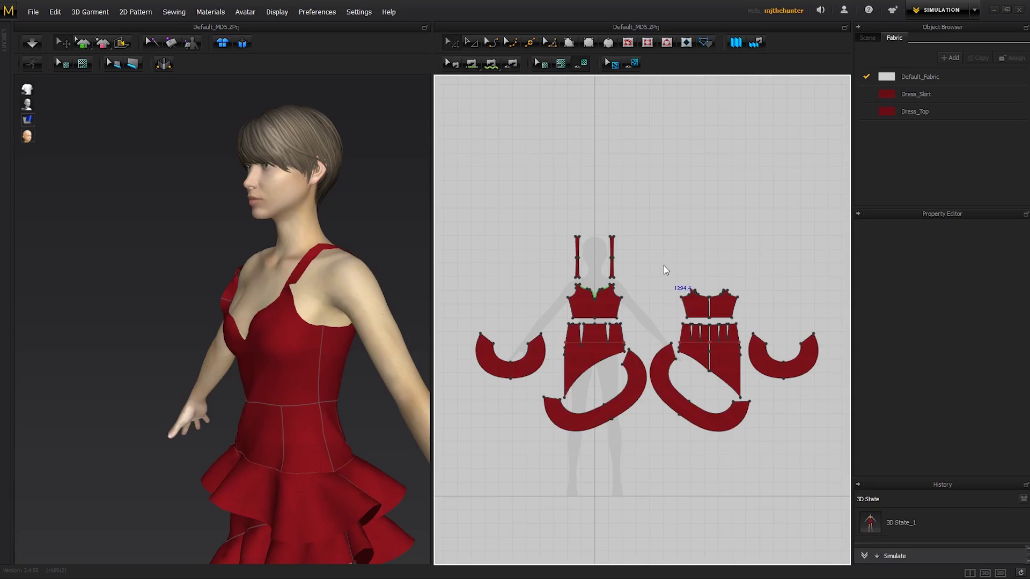
Draw a closed four-cornered polygon pattern piece in the 2D window
left_click(569, 43)
scroll(563, 175, "up", 2)
scroll(563, 175, "up", 2)
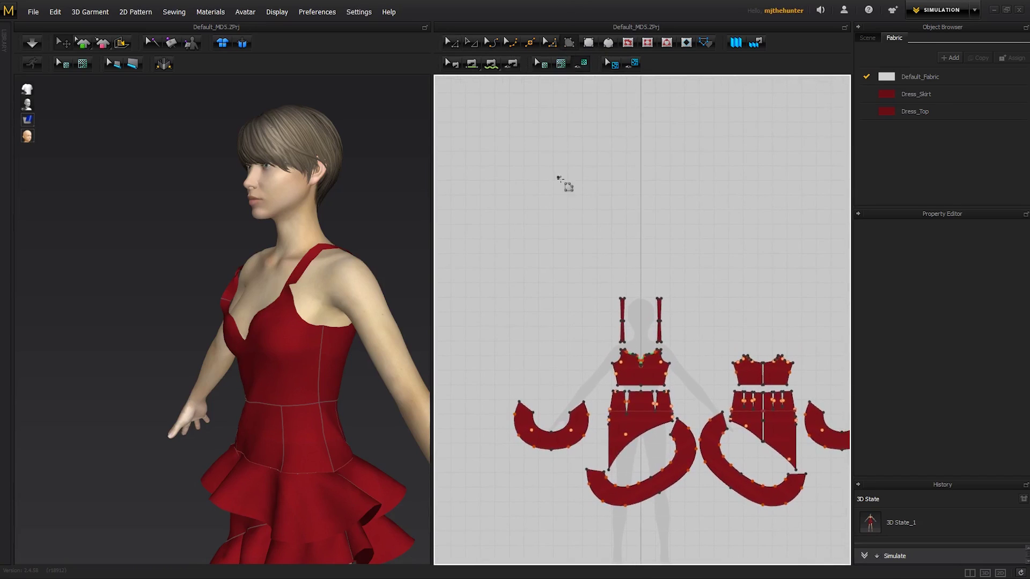
left_click(558, 172)
left_click(539, 240)
left_click(625, 254)
left_click(652, 174)
left_click(557, 172)
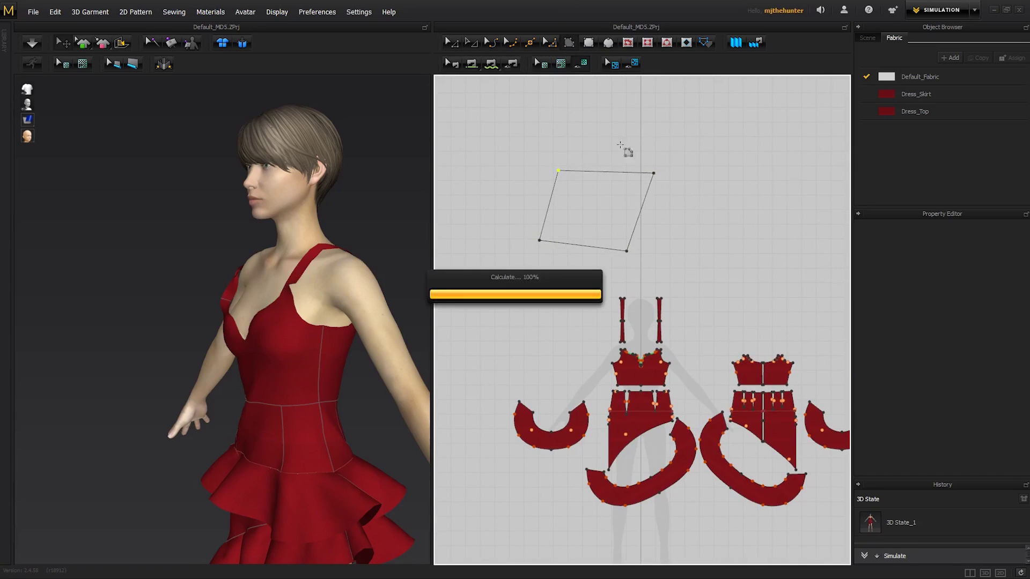
left_click(626, 175)
scroll(326, 228, "down", 3)
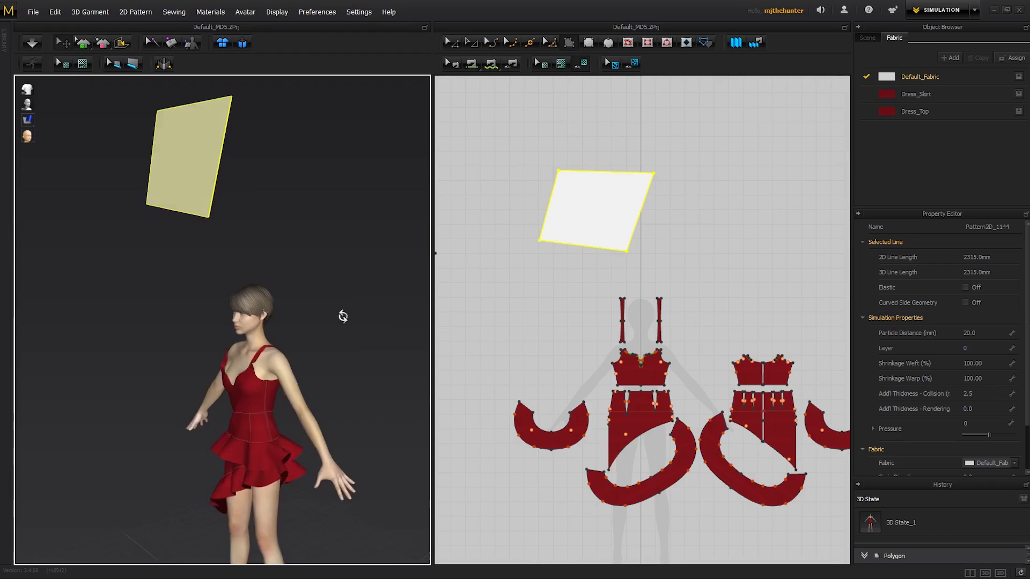
Switch back to Select and inspect the new patch floating above the avatar
mouse_move(344, 315)
right_mouse_down()
mouse_move(354, 294)
mouse_move(322, 301)
right_mouse_up()
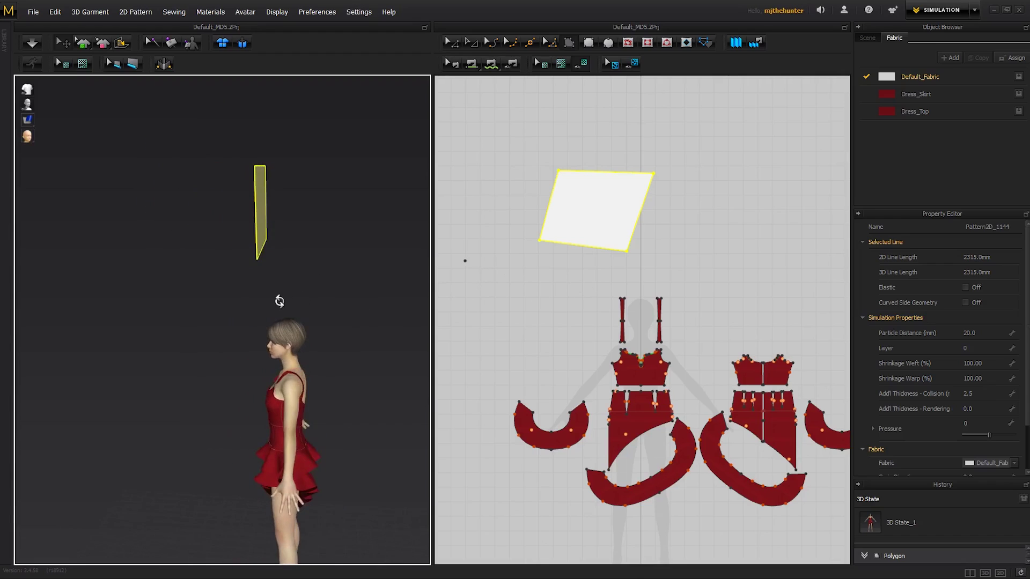
scroll(545, 225, "up", 1)
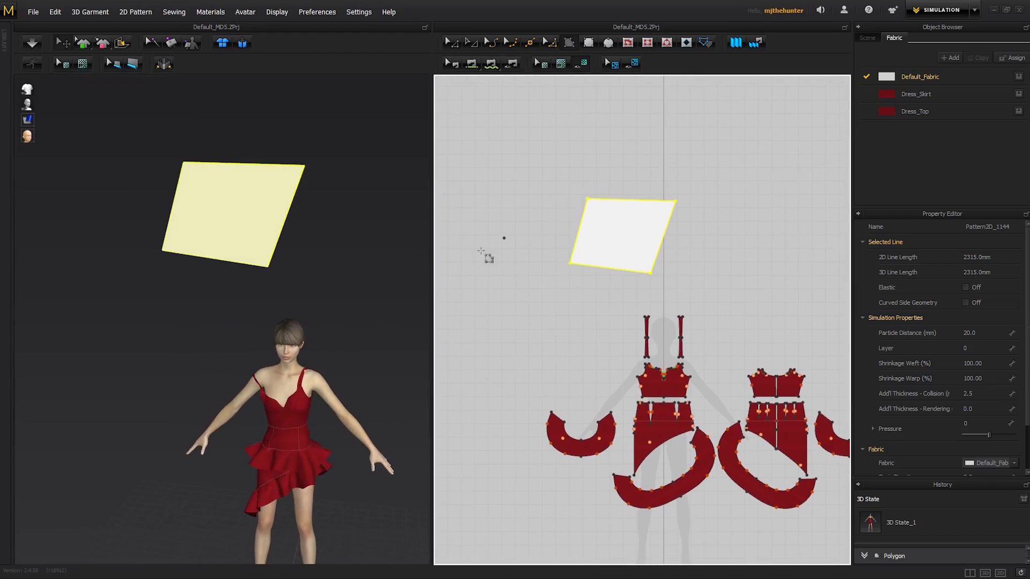
key("q")
mouse_move(338, 261)
right_mouse_down()
mouse_move(320, 255)
mouse_move(315, 276)
mouse_move(311, 256)
right_mouse_up()
left_click(298, 208)
left_click(367, 260)
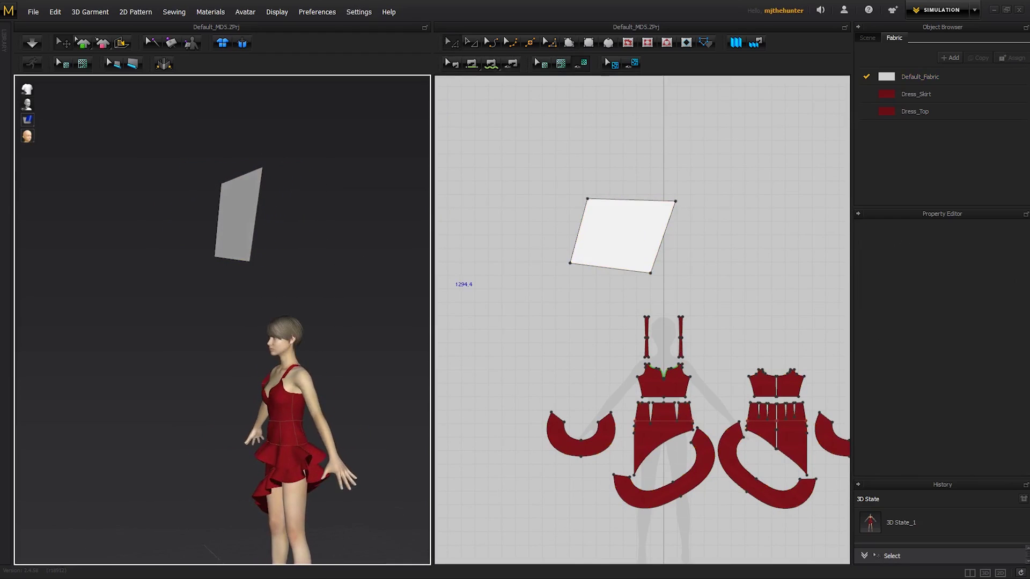
Select the white patch in front view and move it upward
left_click(257, 212)
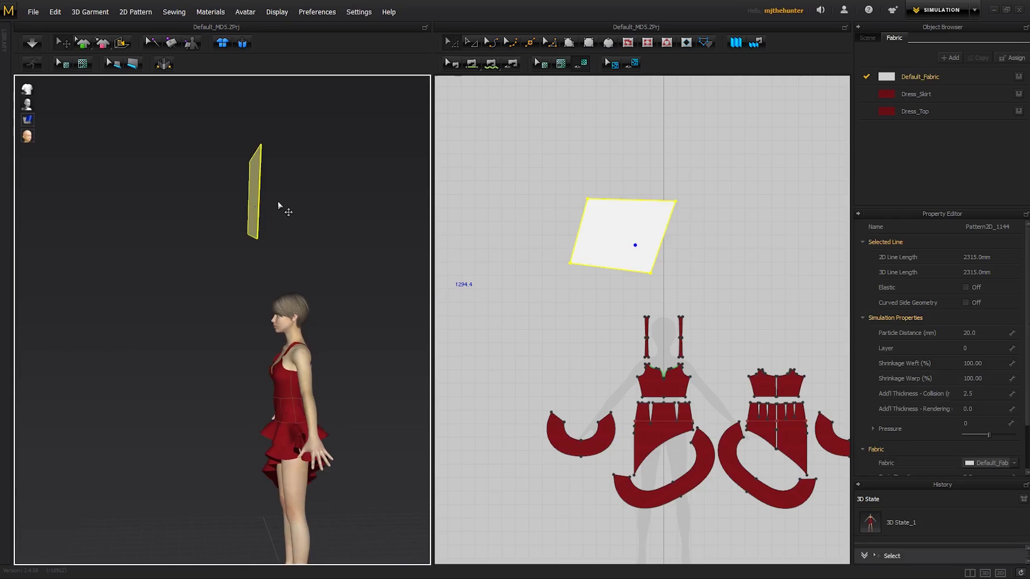
key("2")
left_click(333, 214)
right_click_drag(334, 215, 345, 224)
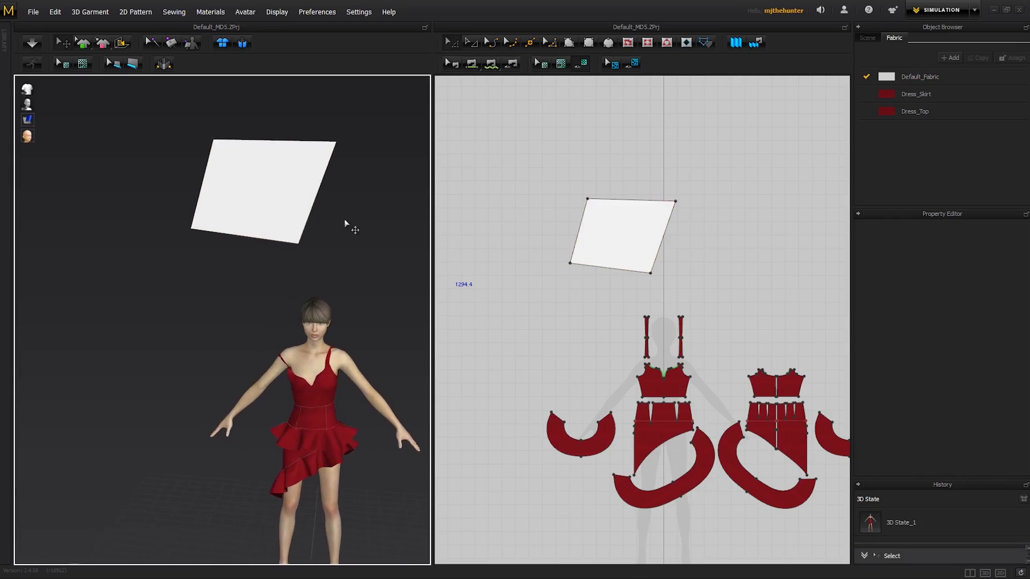
left_click(264, 198)
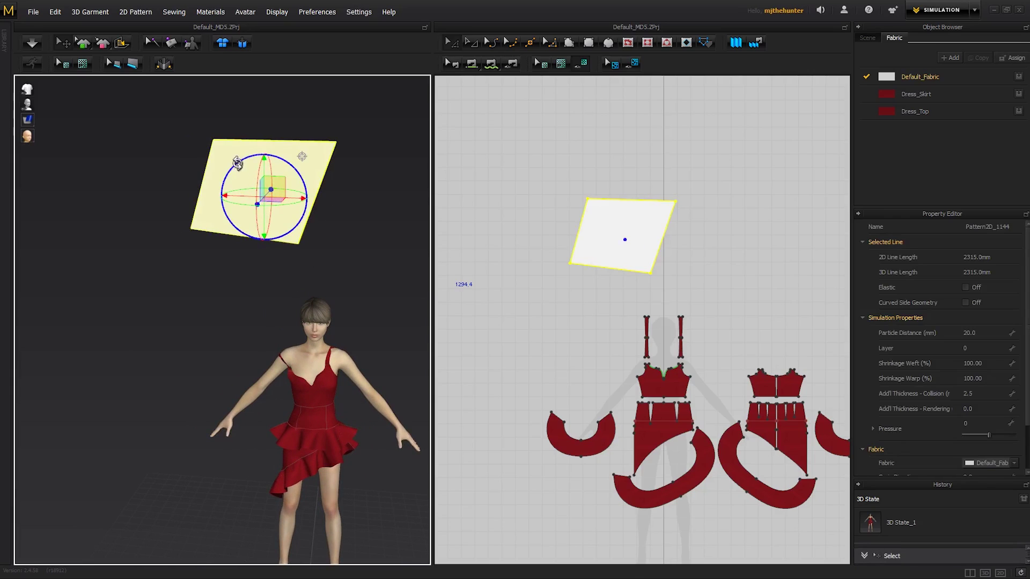
left_click_drag(264, 197, 237, 149)
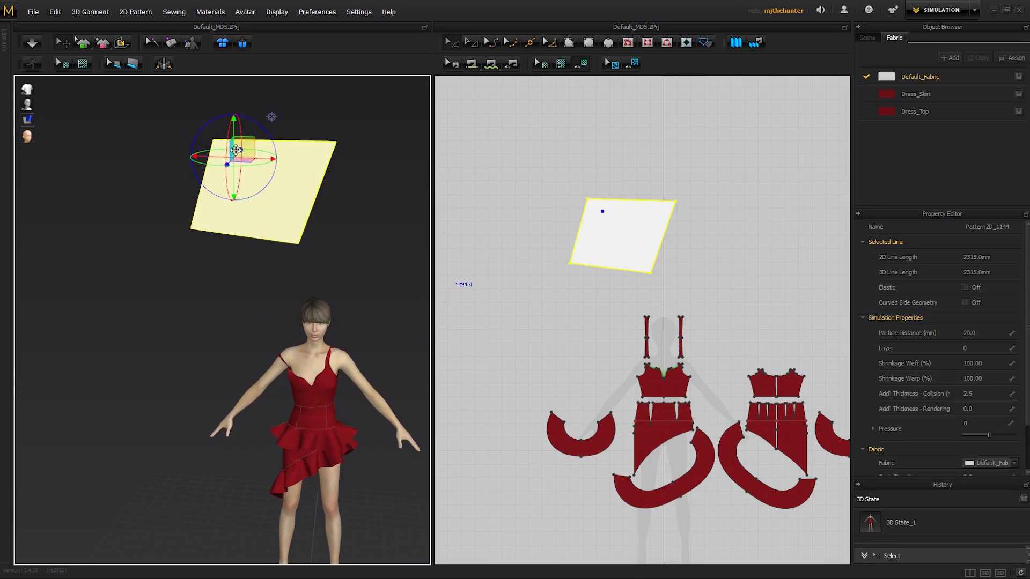
Move and rotate the patch upright beside the shoulder, then simulate it draping
left_click(279, 204)
right_click_drag(290, 201, 314, 204)
mouse_move(269, 185)
left_mouse_down()
mouse_move(282, 282)
mouse_move(305, 283)
left_mouse_up()
right_click_drag(306, 283, 318, 275)
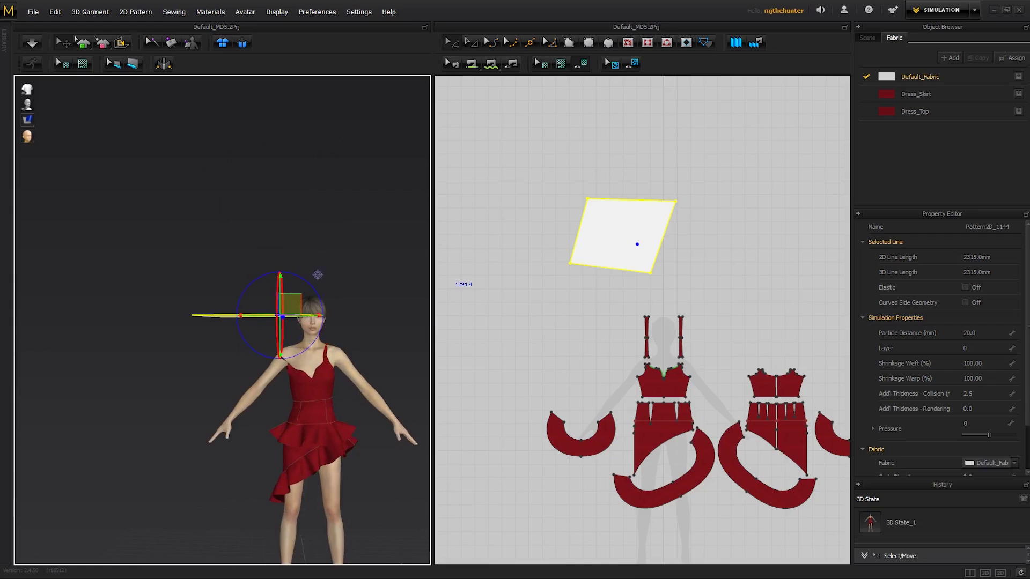
left_click_drag(290, 302, 242, 299)
left_click(338, 242)
right_click_drag(338, 242, 363, 257)
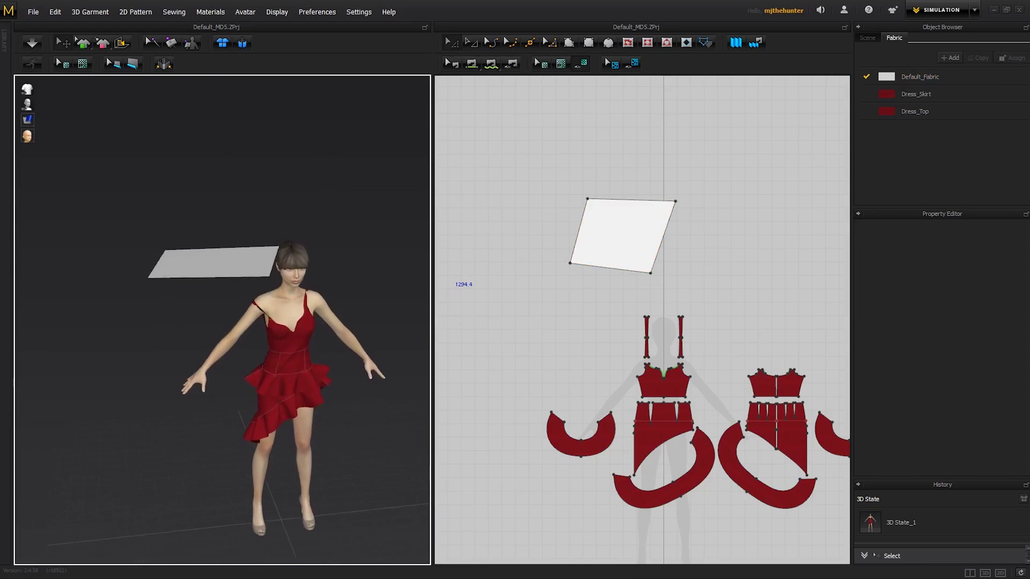
key("space")
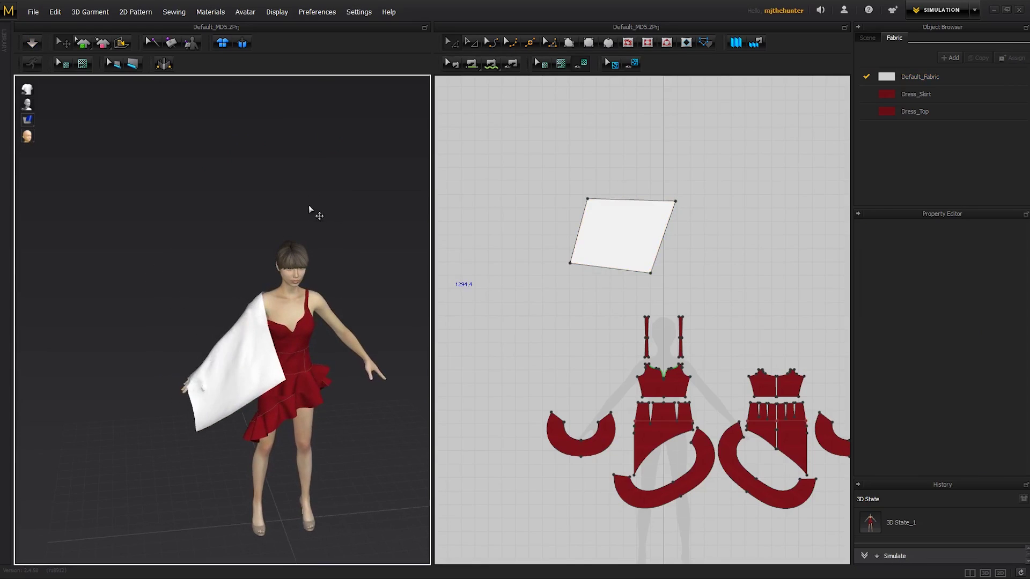
mouse_move(309, 209)
right_mouse_down()
mouse_move(241, 217)
mouse_move(310, 217)
right_mouse_up()
scroll(291, 281, "up", 4)
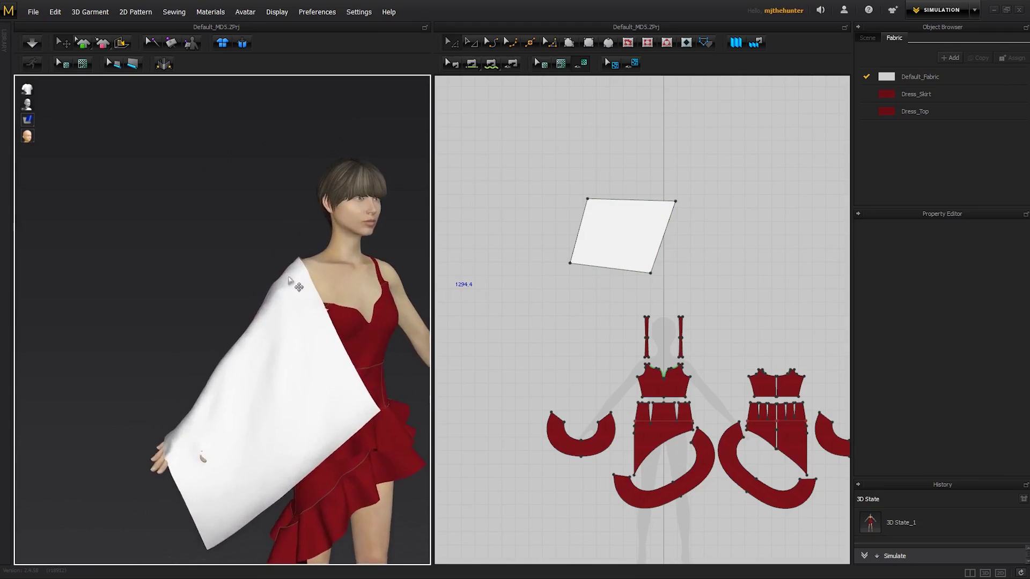
scroll(291, 282, "down", 4)
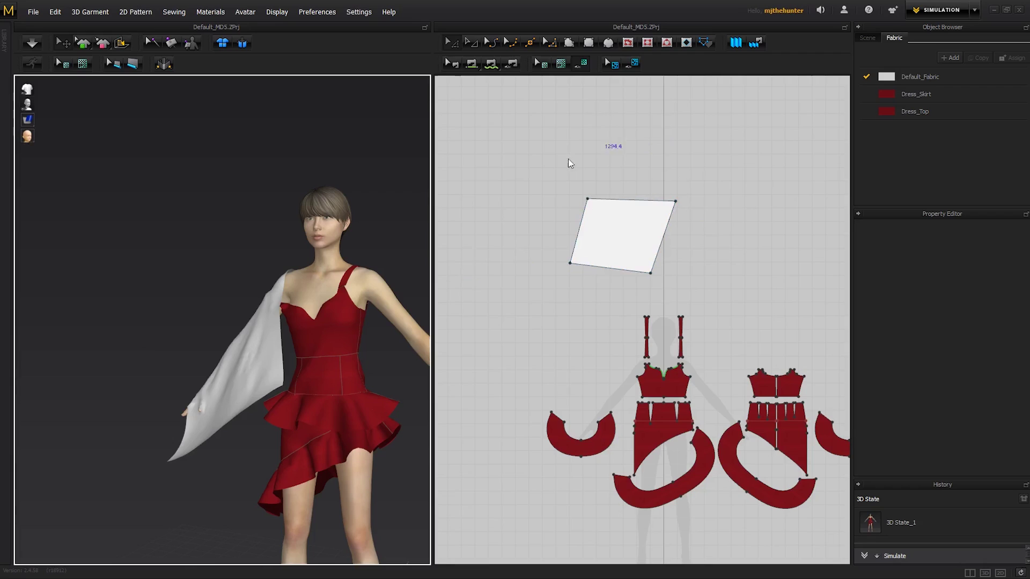
Using Edit Curvature, arch the white piece's top edge and bend its right edge inward
left_click(615, 233)
scroll(603, 242, "up", 2)
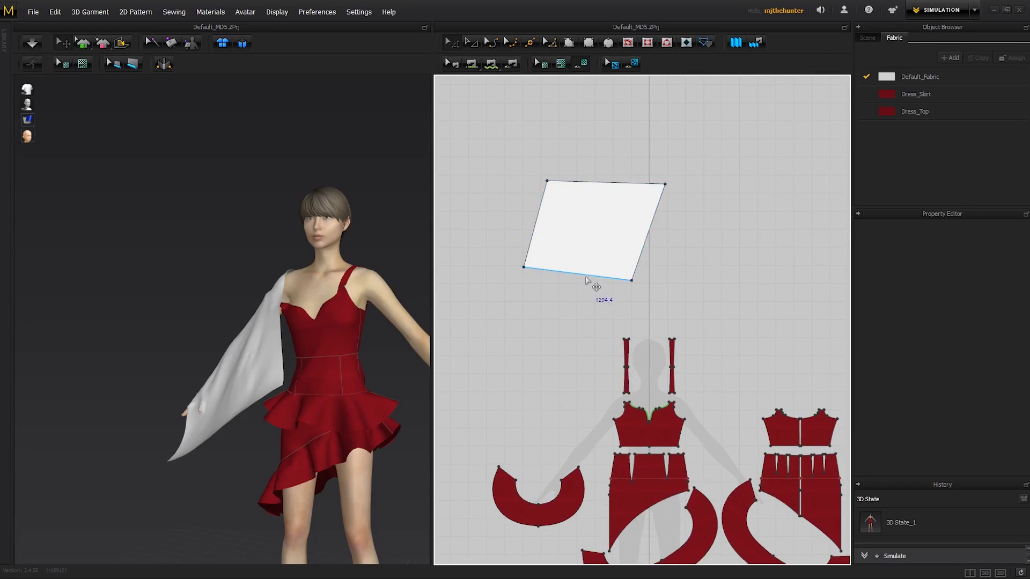
left_click(580, 267)
scroll(600, 217, "up", 3)
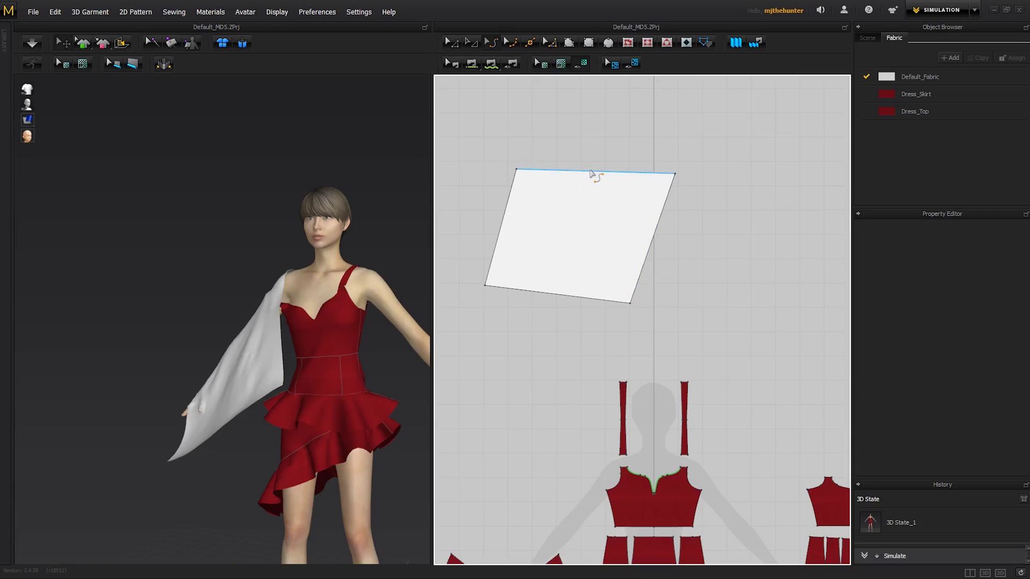
left_click_drag(594, 176, 594, 131)
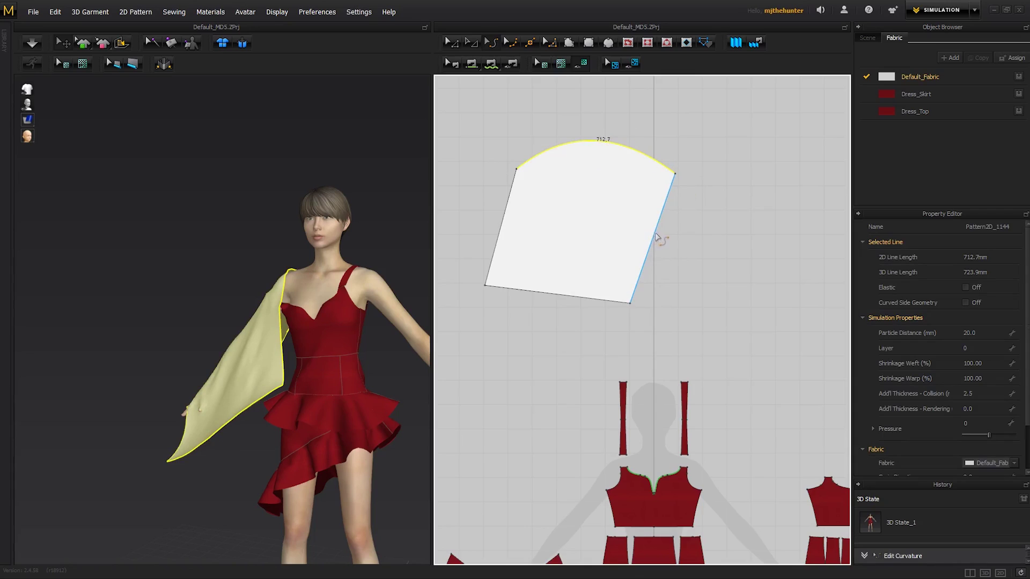
mouse_move(657, 237)
left_mouse_down()
mouse_move(685, 242)
mouse_move(628, 257)
mouse_move(634, 276)
mouse_move(618, 260)
mouse_move(627, 219)
left_mouse_up()
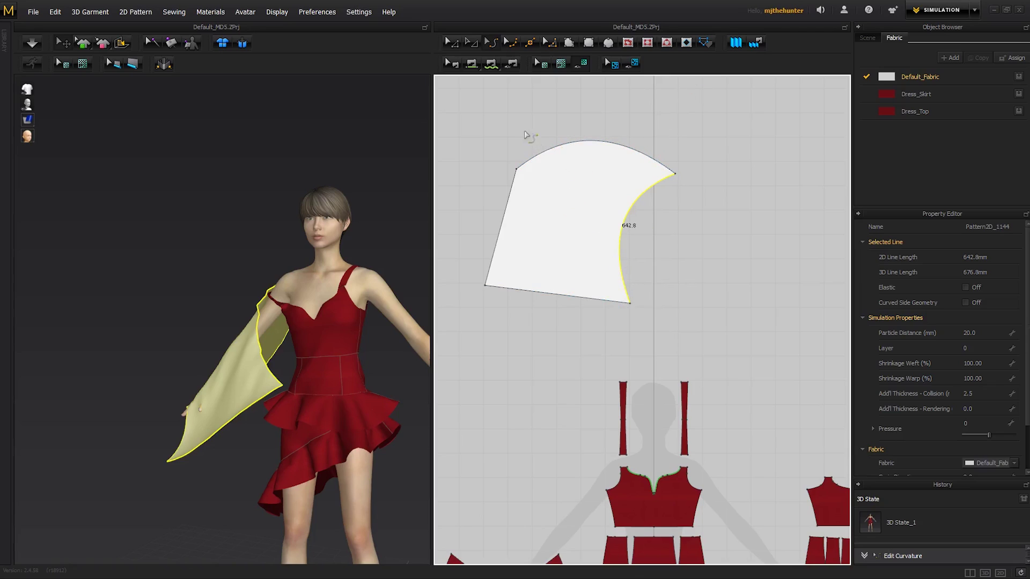
Add two curve points on the right edge and drag one into an S-wave
left_click(508, 42)
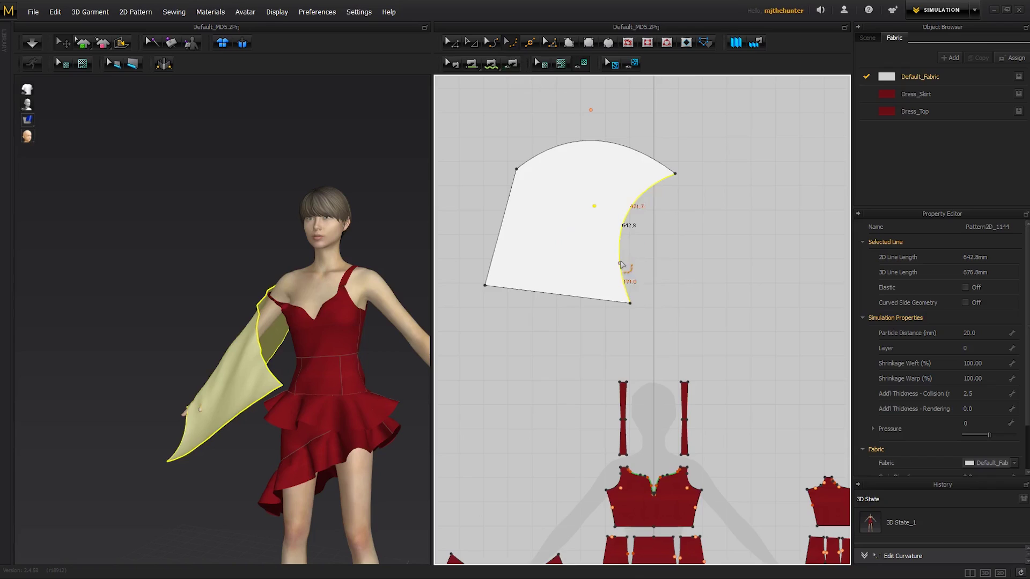
left_click(625, 241)
scroll(627, 241, "up", 3)
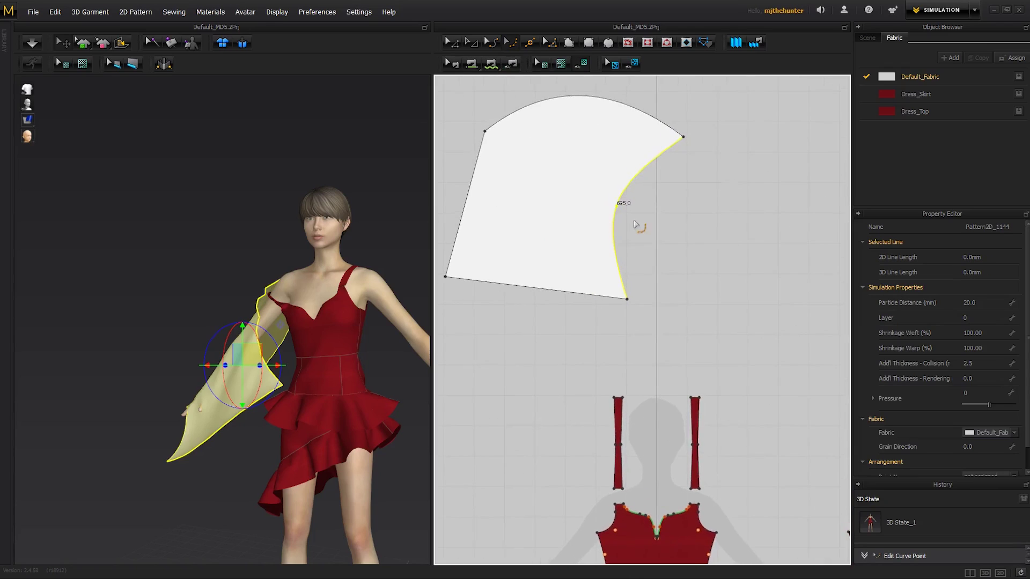
scroll(626, 234, "up", 2)
left_click(642, 198)
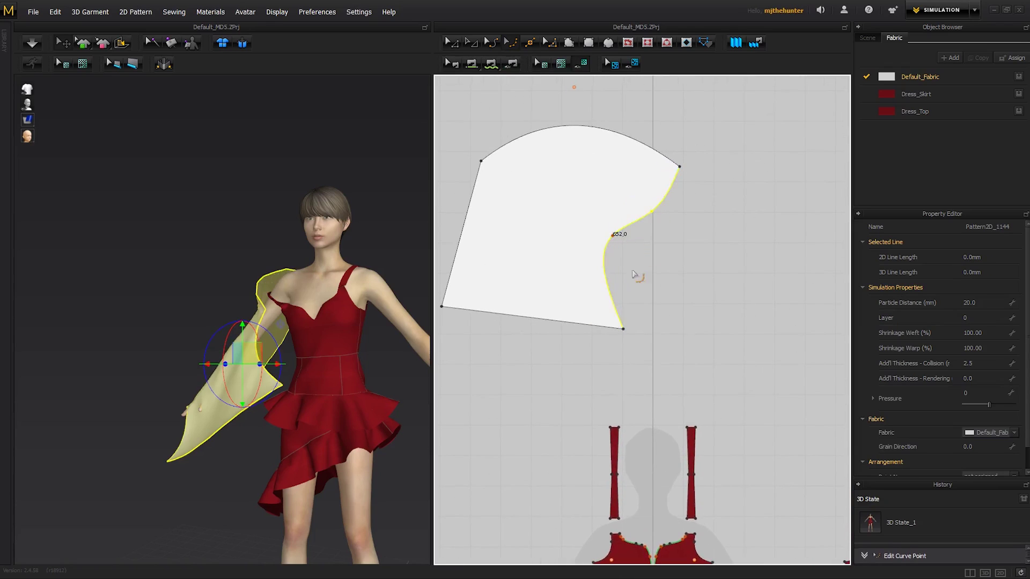
left_click_drag(613, 235, 637, 267)
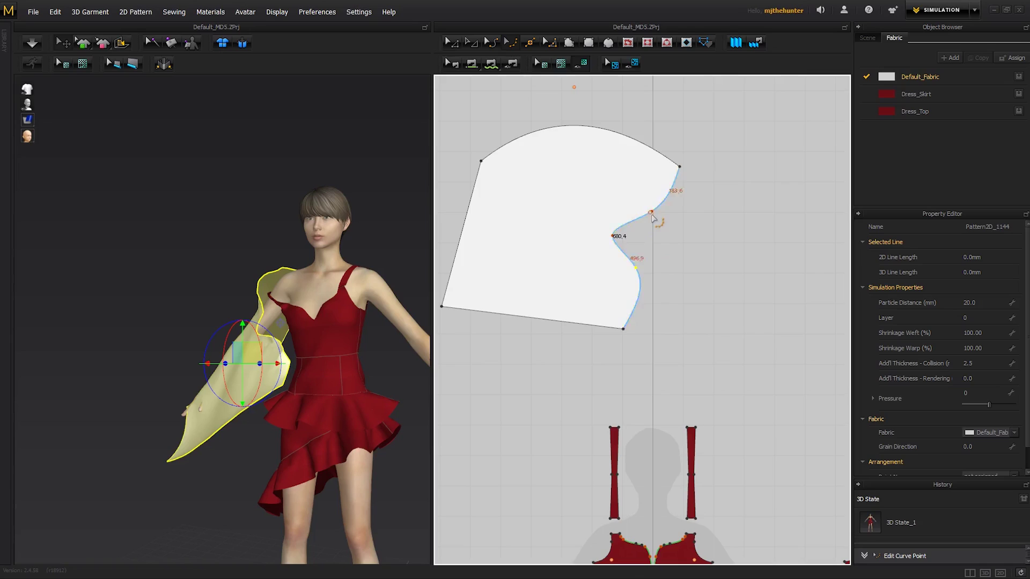
Move the right-edge curve points and bend the edge further inward into a sharp notch
left_click_drag(652, 211, 656, 216)
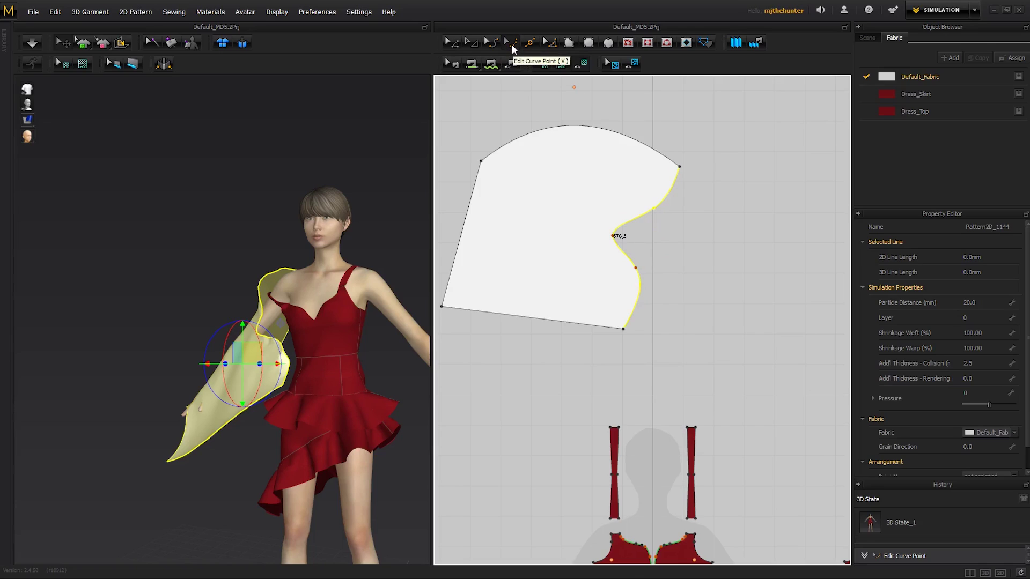
mouse_move(653, 209)
left_mouse_down()
mouse_move(619, 240)
mouse_move(637, 272)
mouse_move(645, 226)
left_mouse_up()
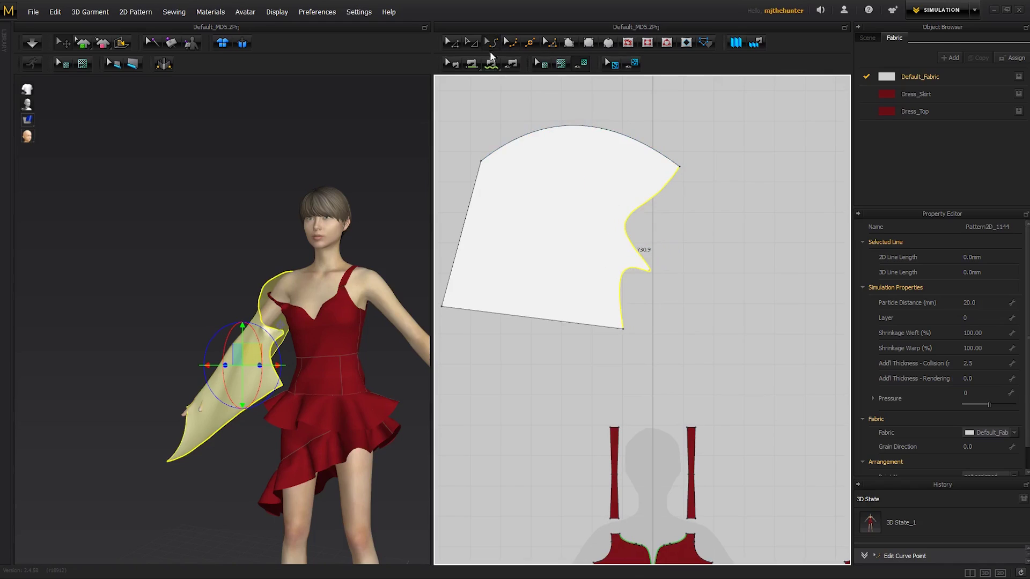
left_click(640, 256)
mouse_move(640, 257)
left_mouse_down()
mouse_move(537, 182)
mouse_move(599, 209)
mouse_move(627, 203)
left_mouse_up()
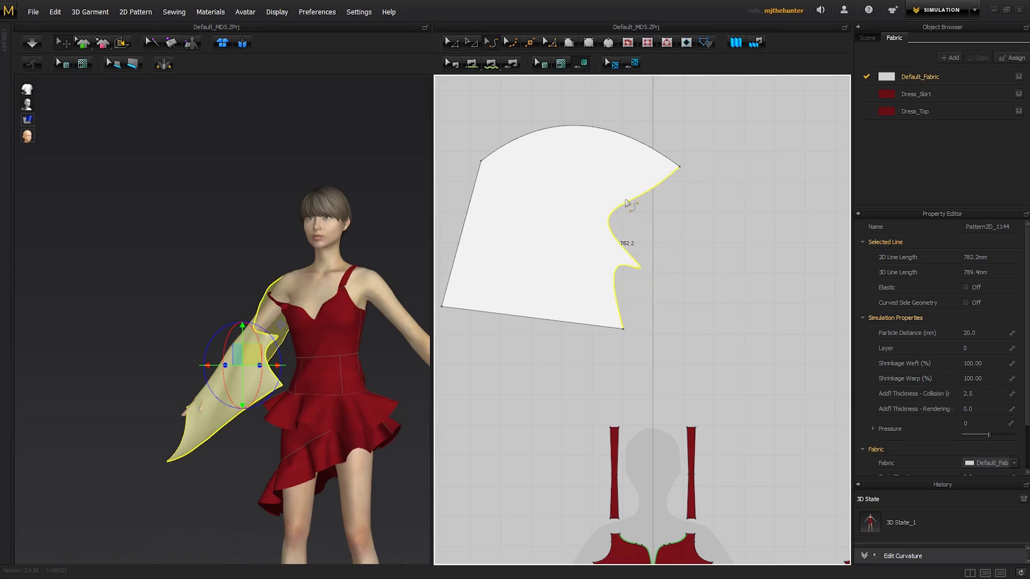
left_click(773, 241)
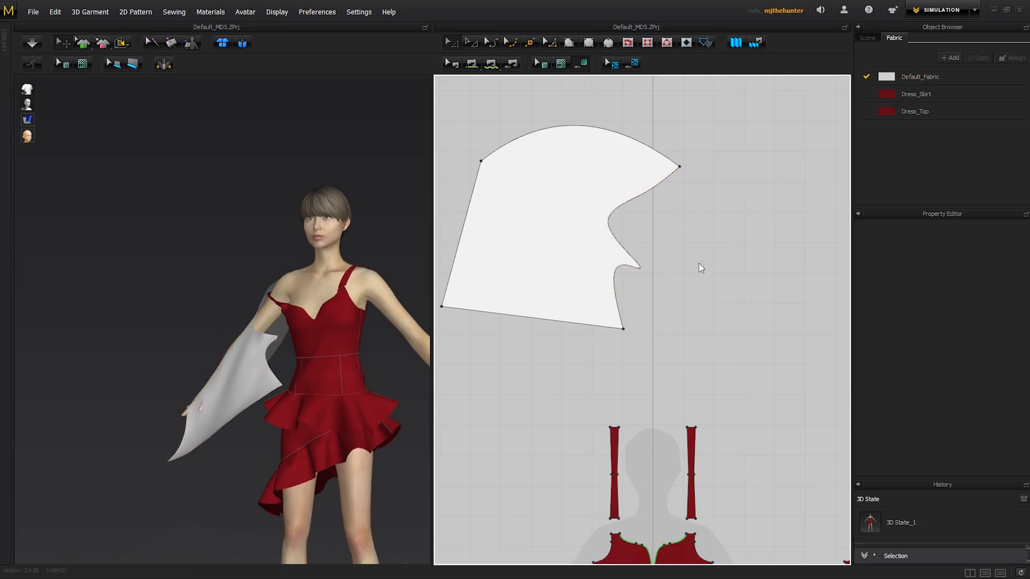
scroll(668, 282, "down", 4)
mouse_move(274, 333)
right_mouse_down()
mouse_move(379, 334)
mouse_move(365, 304)
right_mouse_up()
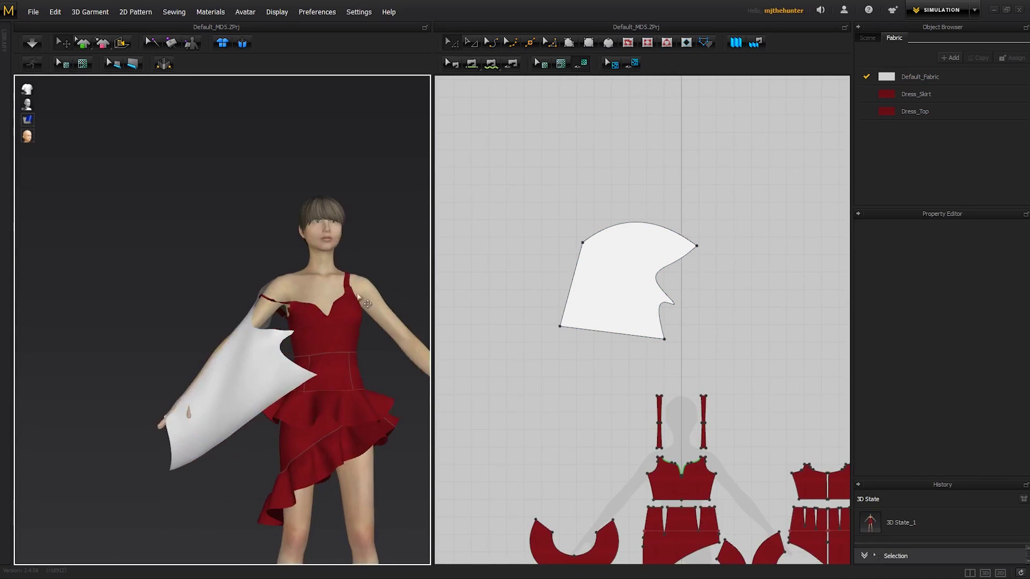
key("space")
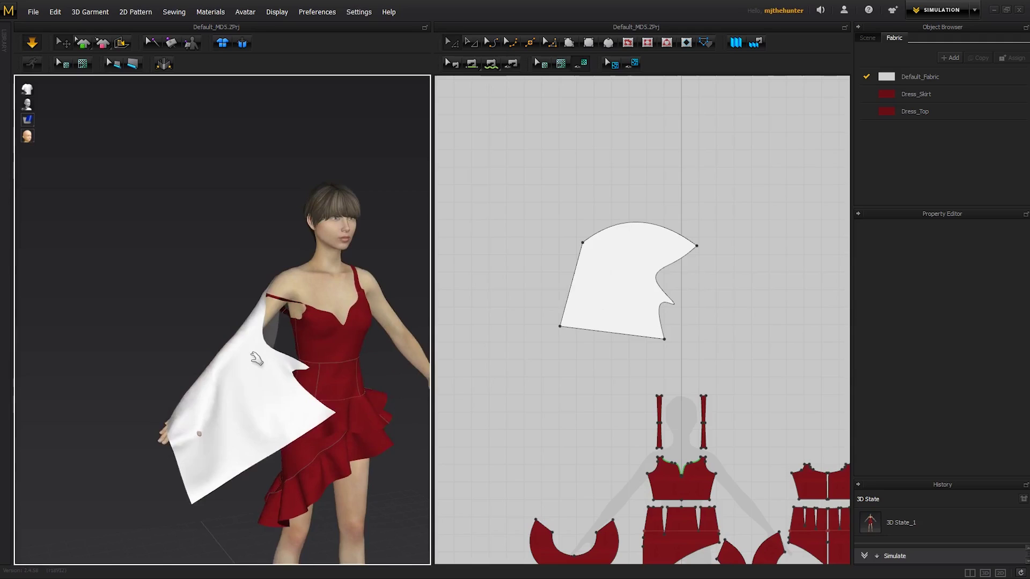
mouse_move(306, 329)
right_mouse_down()
mouse_move(315, 356)
mouse_move(189, 354)
right_mouse_up()
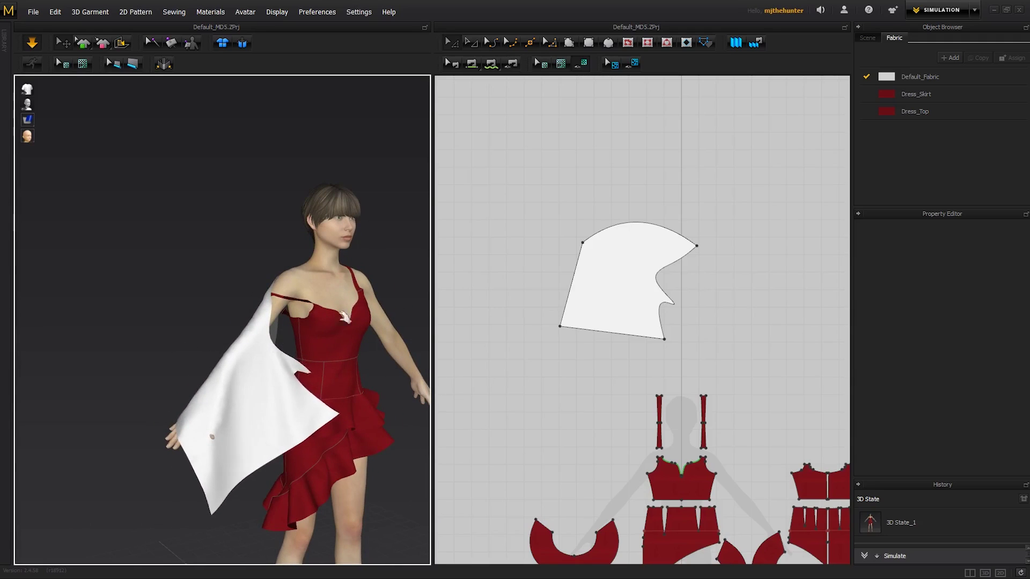
left_click(582, 302)
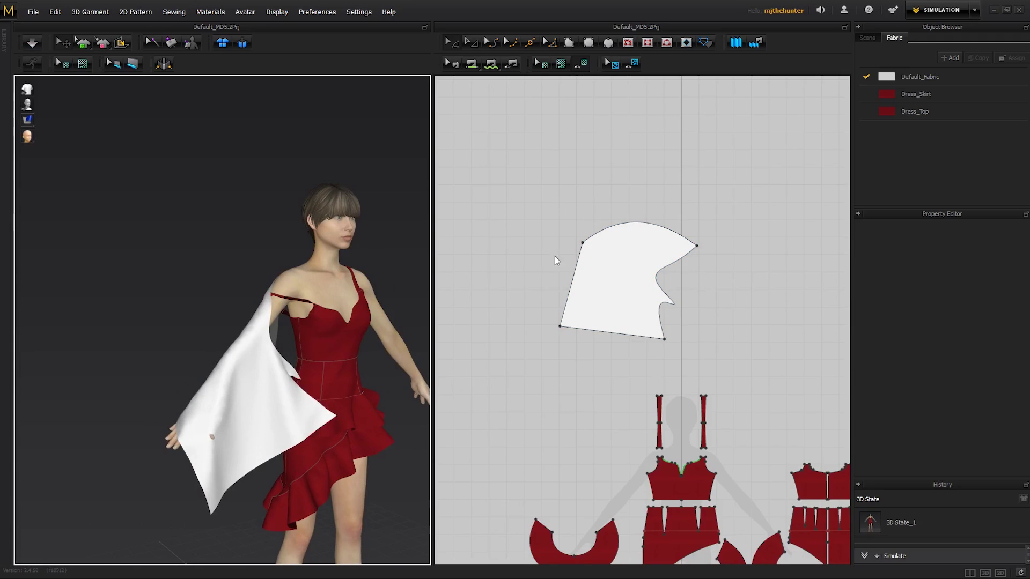
middle_click_drag(545, 245, 592, 203)
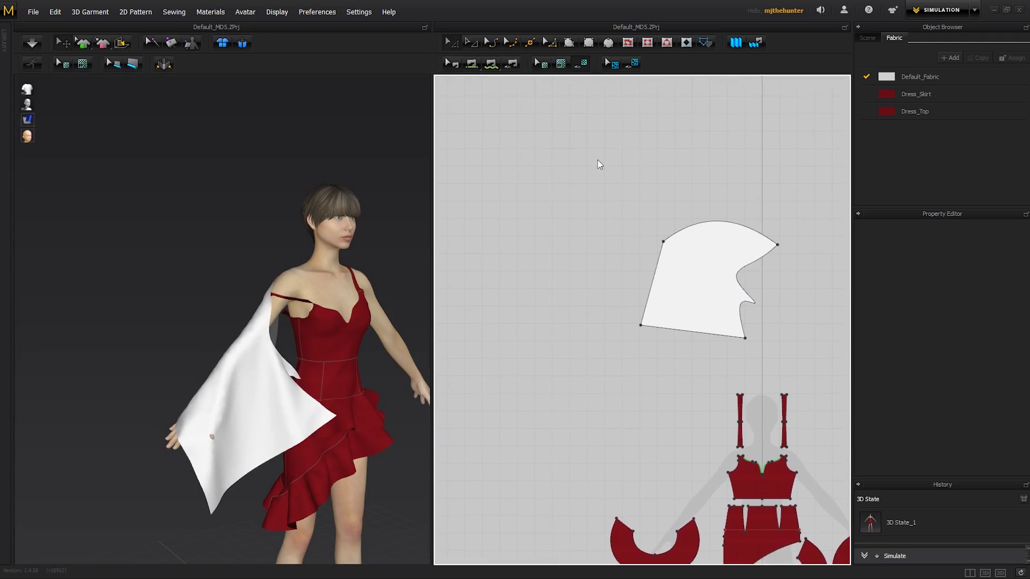
middle_click_drag(520, 250, 587, 266)
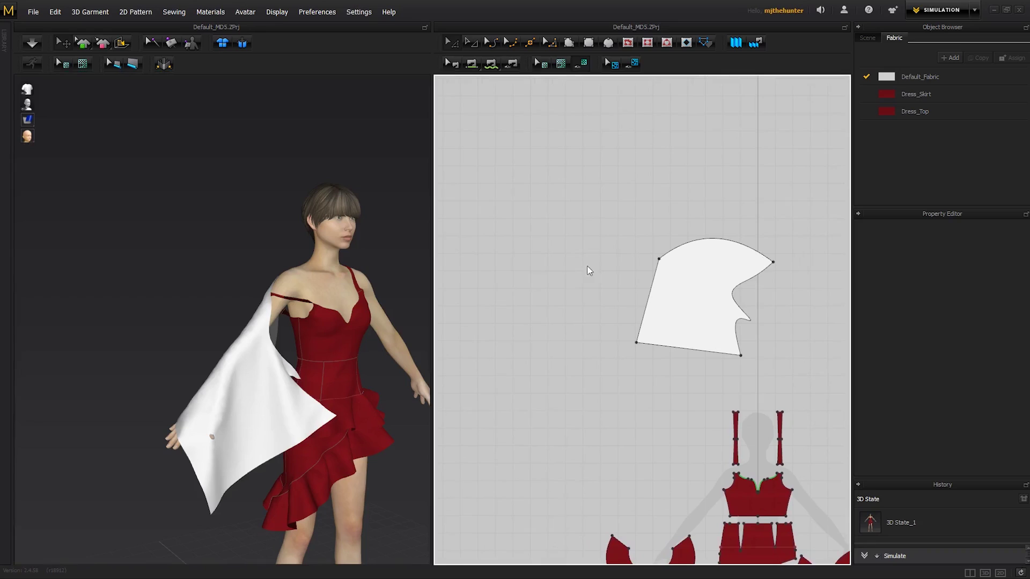
key("v")
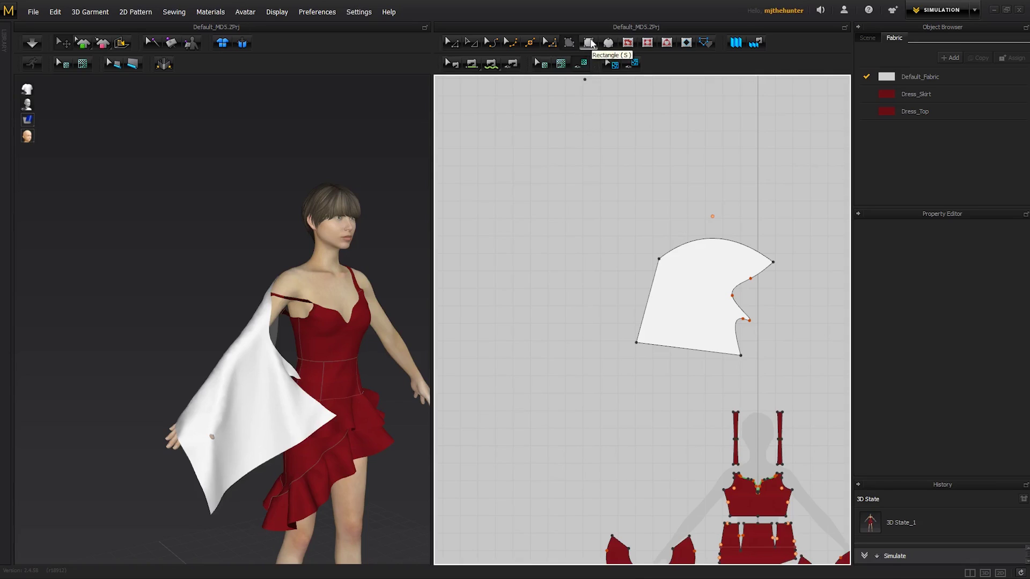
Draw a second closed four-sided white piece left of the notched pattern, then deselect it
left_click(590, 43)
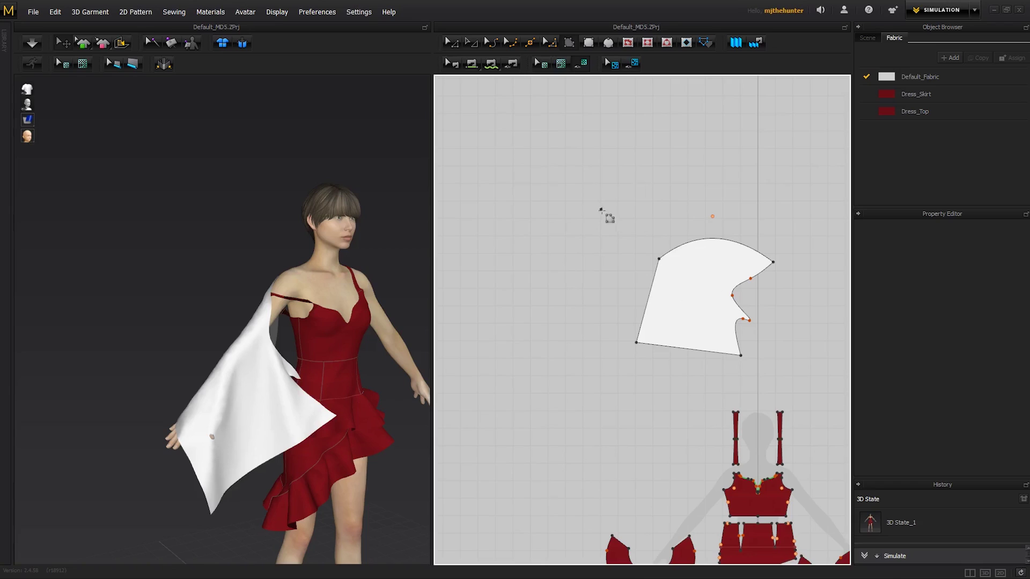
left_click(608, 253)
left_click(593, 338)
left_click(519, 389)
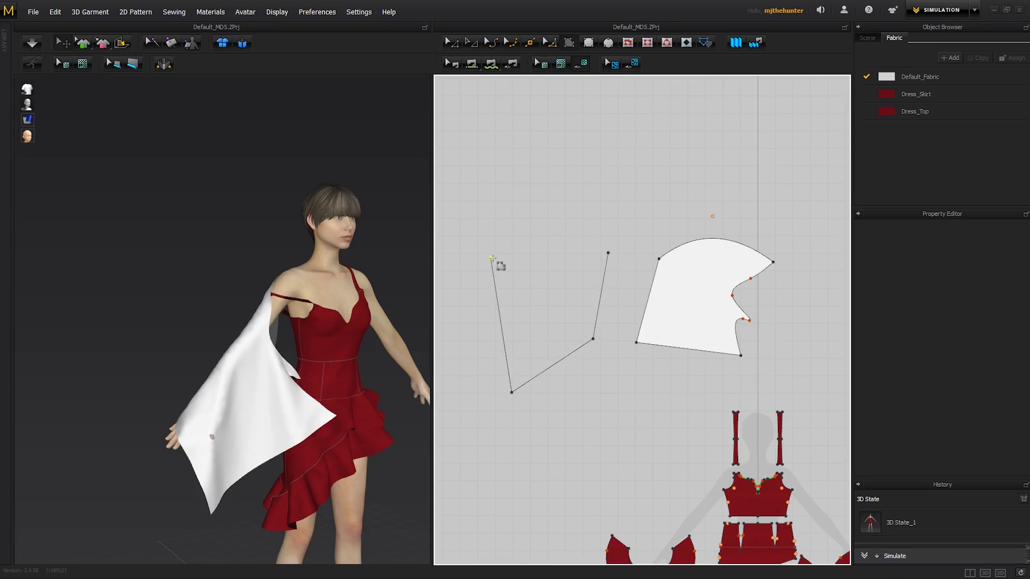
left_click(488, 242)
left_click(608, 253)
key("q")
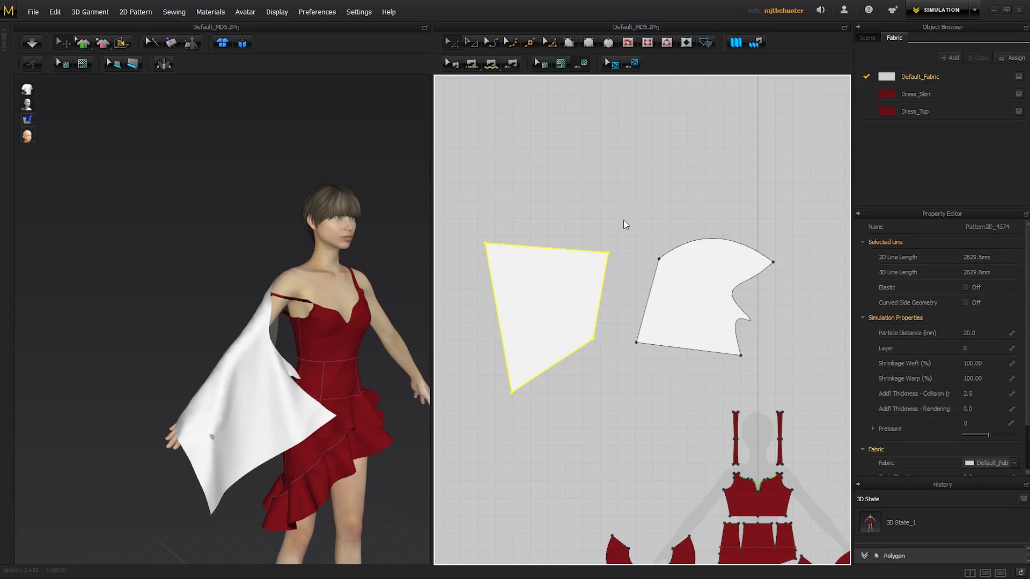
scroll(265, 305, "down", 4)
left_click(304, 256)
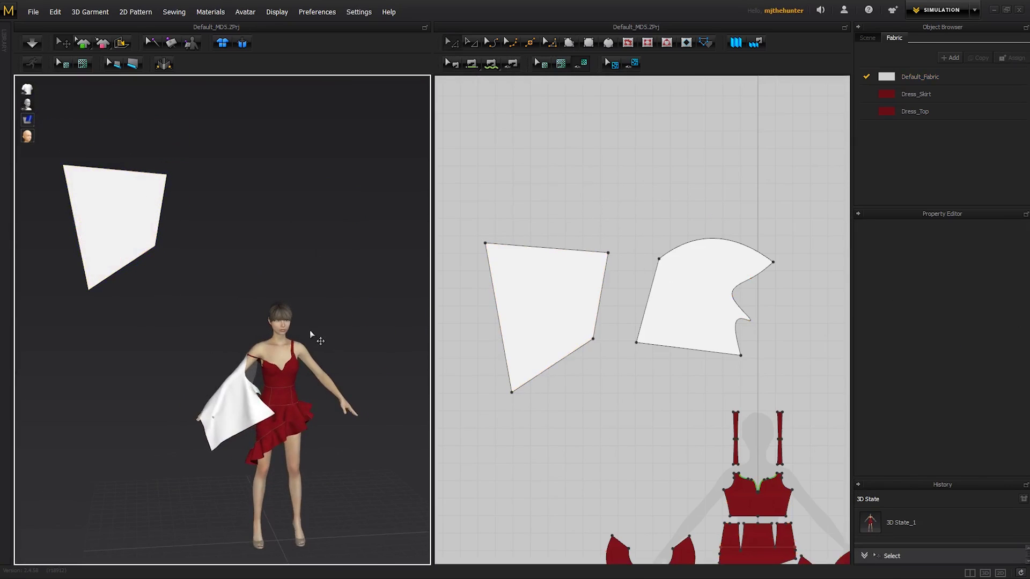
scroll(632, 255, "up", 3)
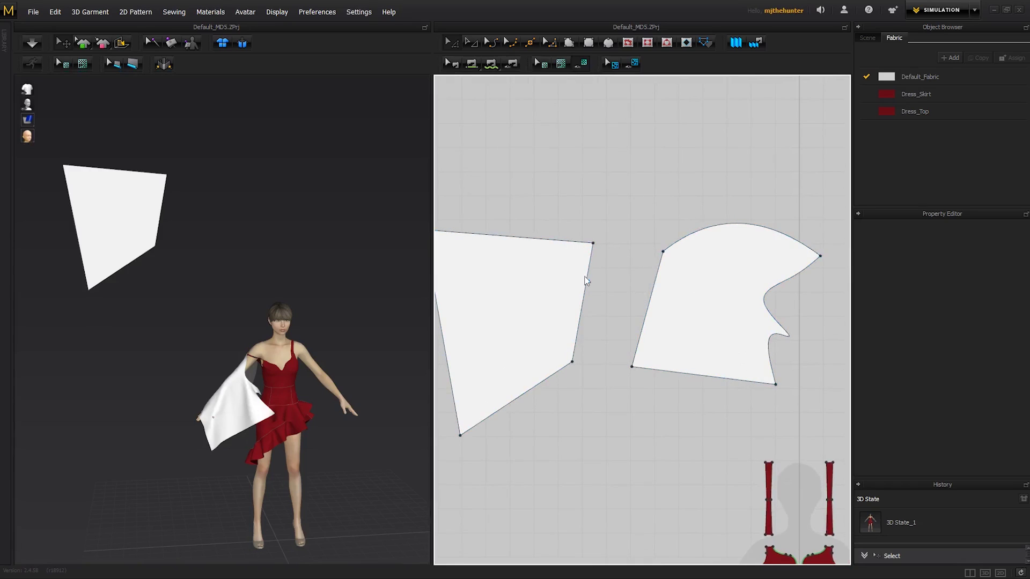
Select the curved white pattern piece and switch to the Segment Sewing tool
left_click(672, 283)
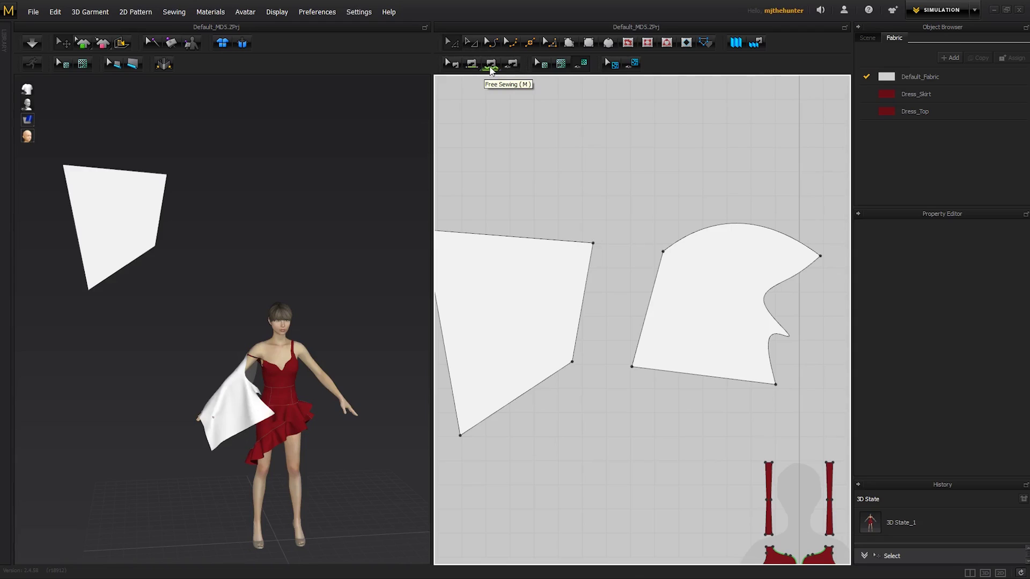
left_click(474, 67)
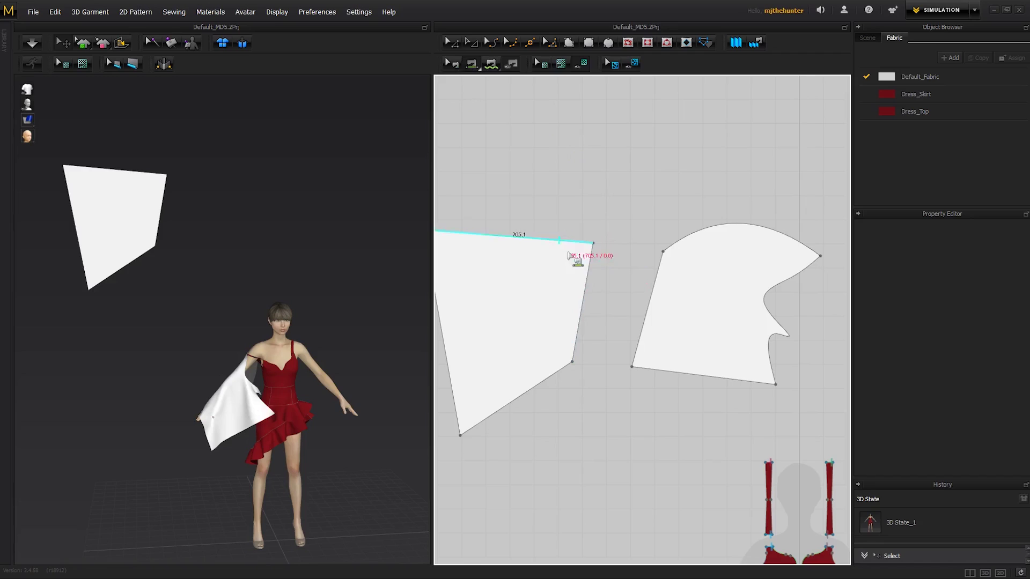
Start a seam on the four-sided piece's right edge
left_click(590, 272)
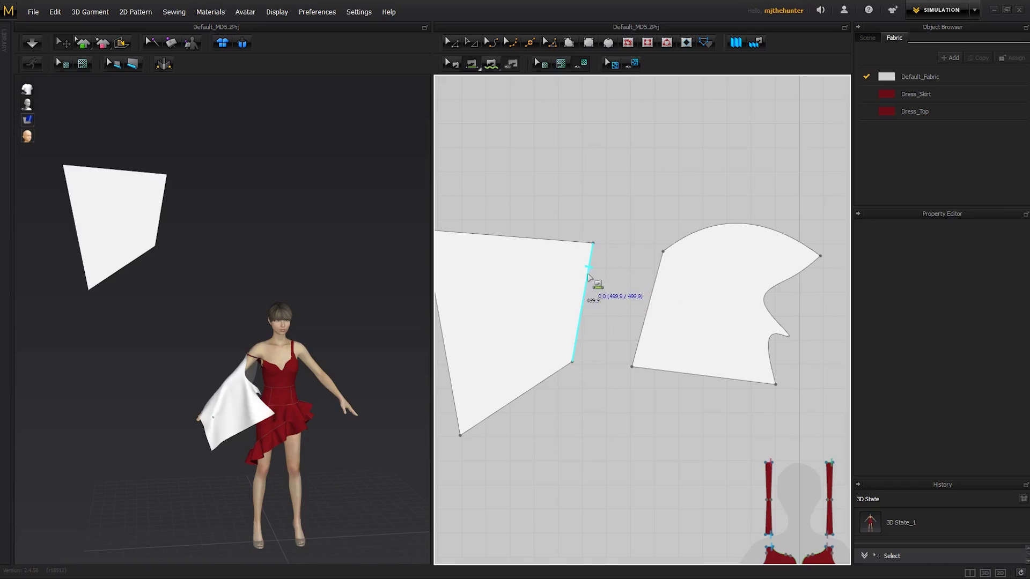
Finish the seam on the curved piece's left edge, then orbit and recentre the 3D view
left_click(661, 280)
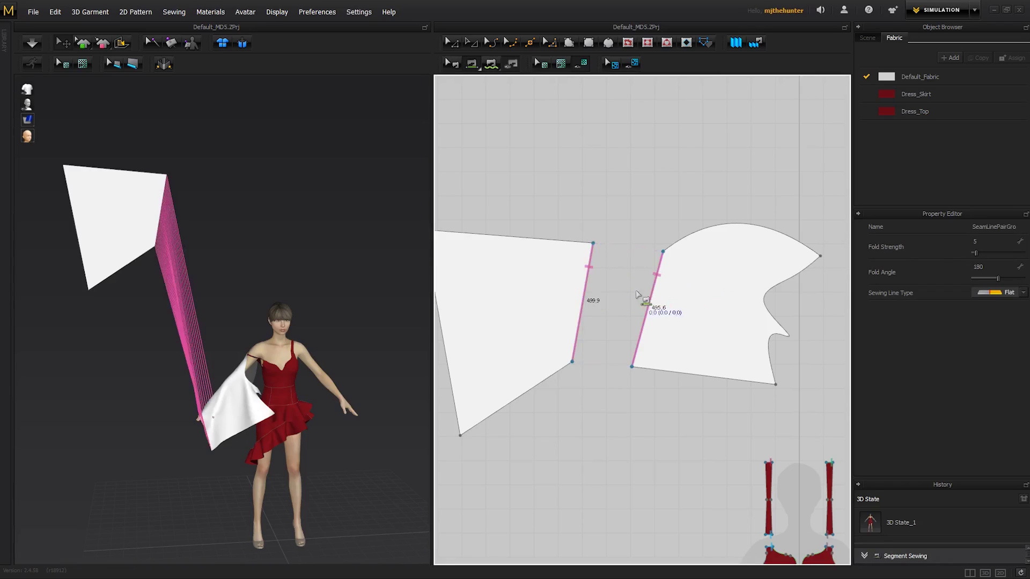
scroll(310, 286, "up", 2)
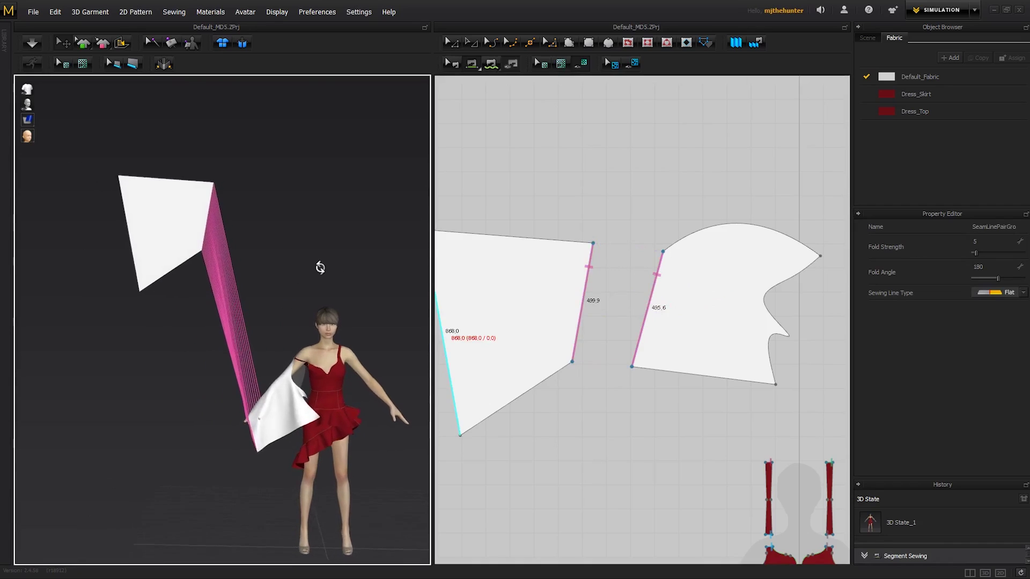
mouse_move(325, 276)
right_mouse_down()
mouse_move(185, 295)
mouse_move(312, 288)
mouse_move(297, 260)
right_mouse_up()
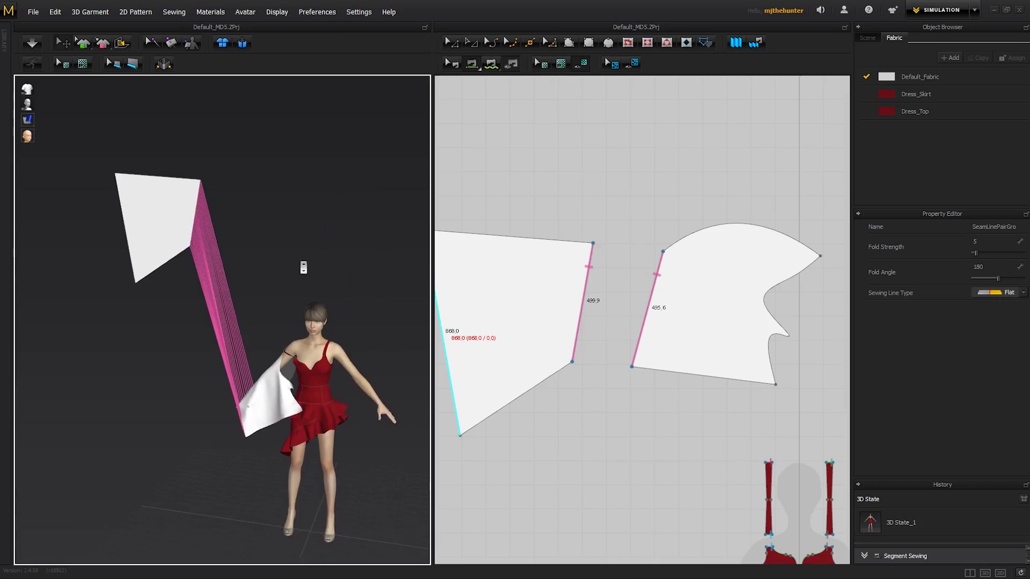
middle_click_drag(234, 294, 268, 299)
Move the four-sided piece down-left near the arm and the curved piece above the head
left_click(233, 250)
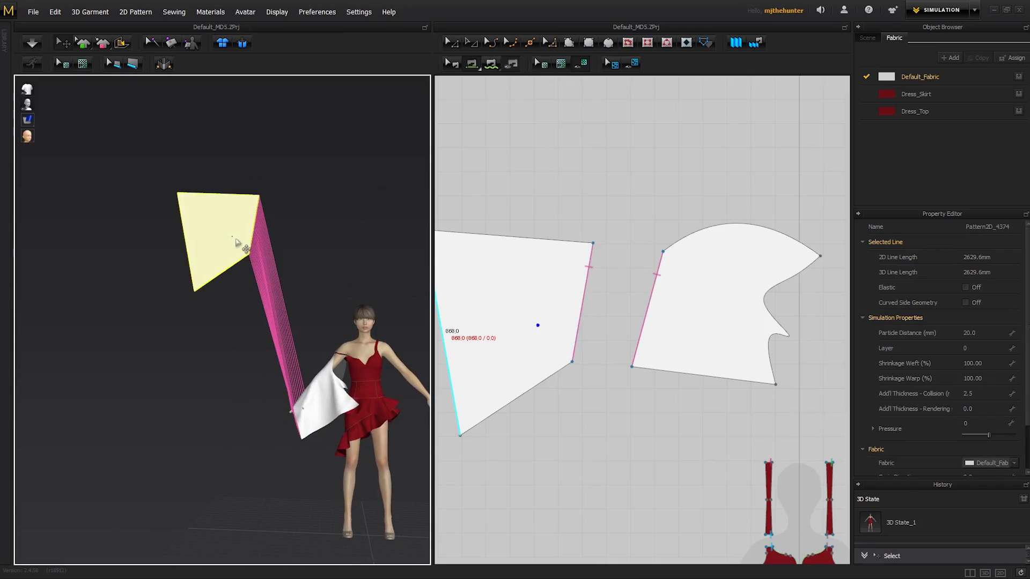
mouse_move(241, 237)
left_mouse_down()
mouse_move(156, 411)
mouse_move(218, 409)
left_mouse_up()
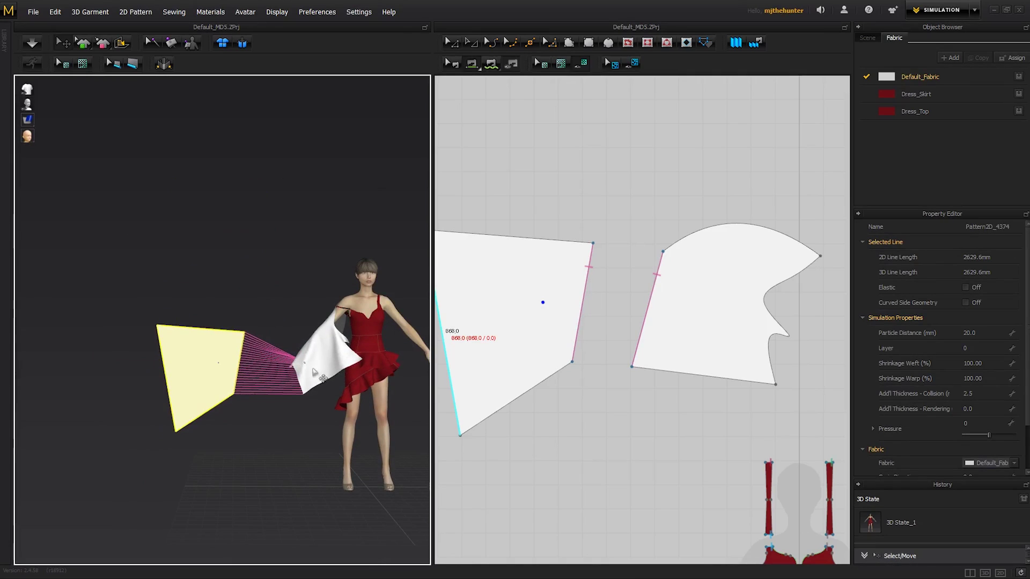
scroll(345, 348, "up", 5)
scroll(345, 349, "down", 3)
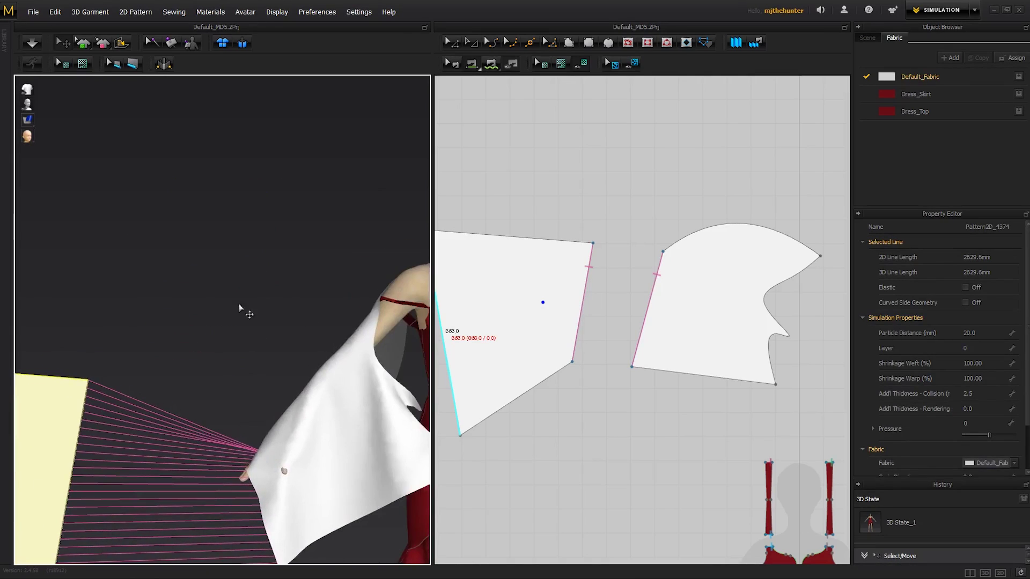
scroll(241, 306, "down", 3)
scroll(242, 306, "down", 2)
scroll(271, 336, "down", 1)
mouse_move(276, 342)
left_mouse_down()
mouse_move(96, 354)
mouse_move(186, 274)
mouse_move(273, 274)
mouse_move(276, 260)
left_mouse_up()
mouse_move(273, 258)
right_mouse_down()
mouse_move(306, 266)
mouse_move(411, 206)
mouse_move(356, 250)
right_mouse_up()
left_click(320, 243)
left_click(370, 234)
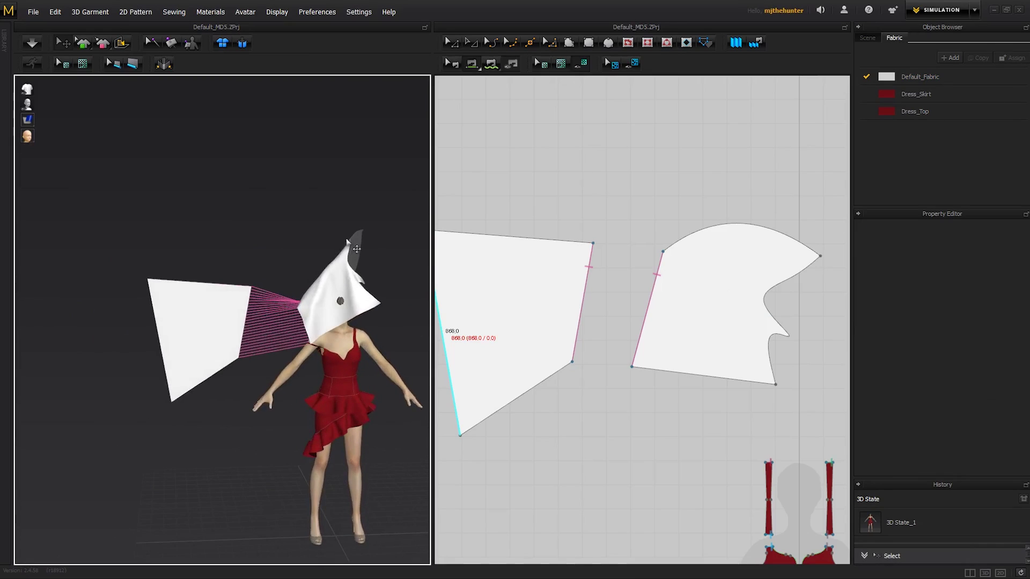
Simulate the white cloth and orbit to view the whole avatar
key("space")
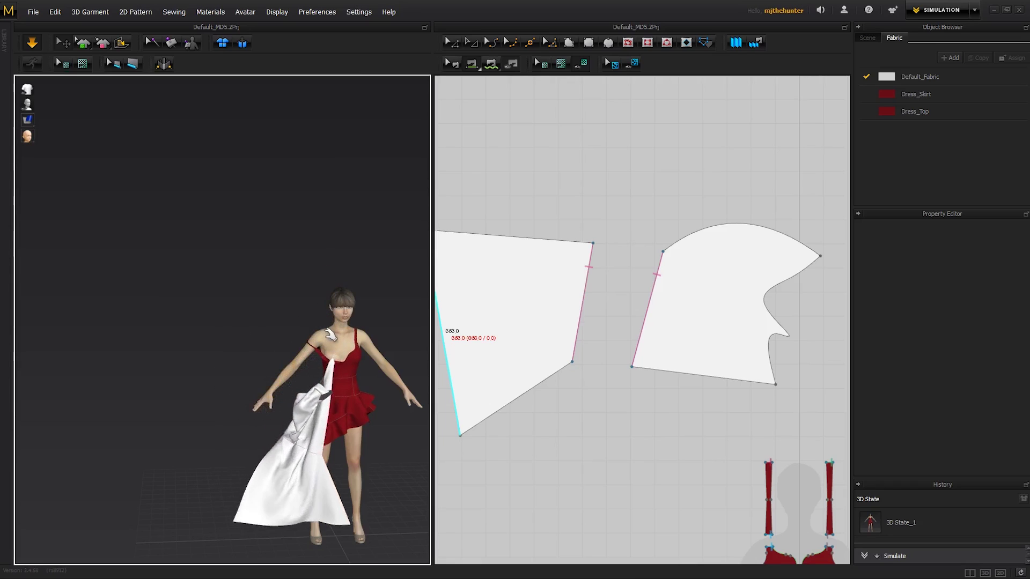
scroll(287, 346, "down", 2)
scroll(287, 346, "up", 6)
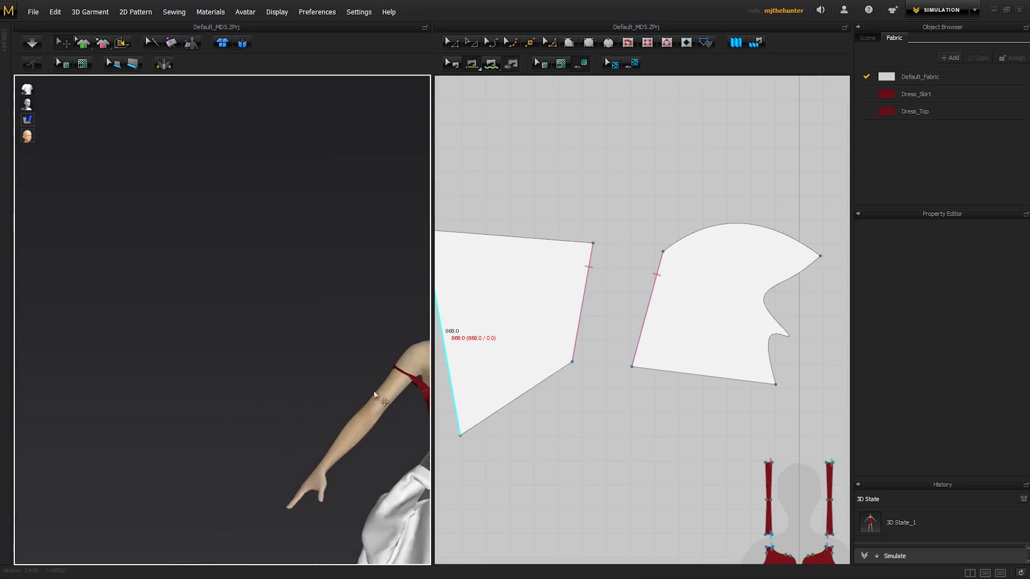
scroll(287, 346, "down", 4)
scroll(287, 346, "up", 2)
left_click(320, 296)
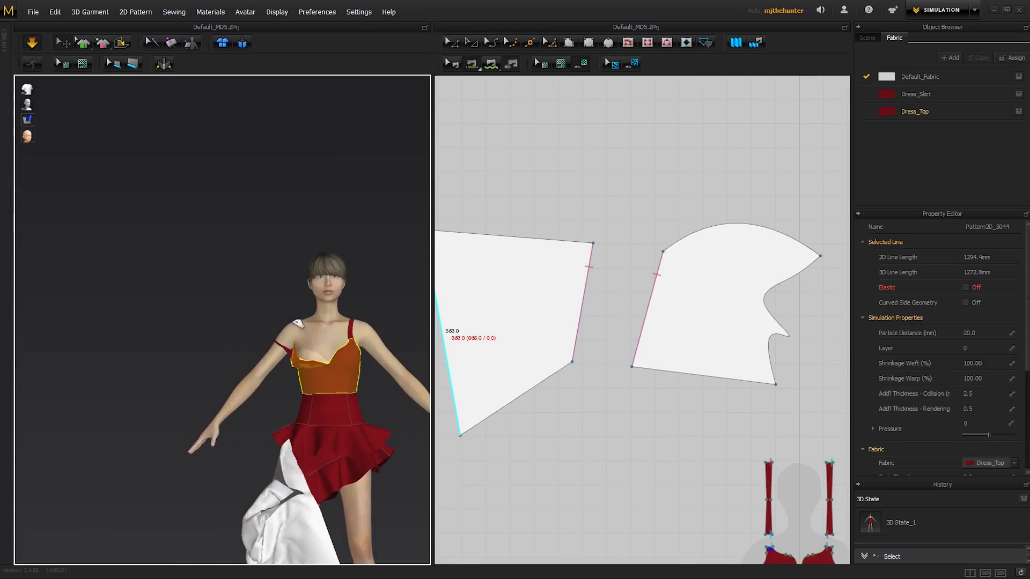
left_click(161, 201)
scroll(288, 347, "down", 3)
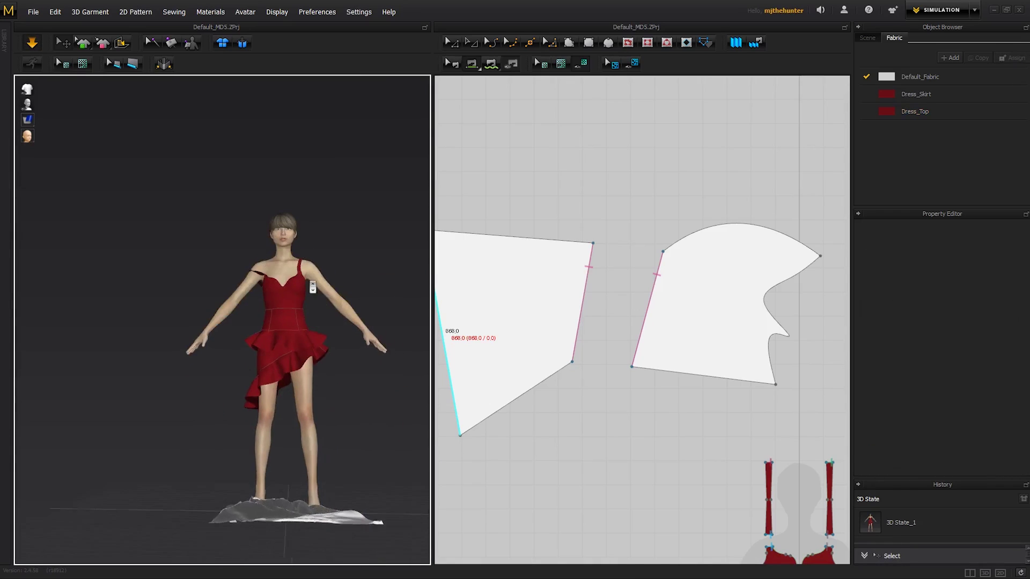
mouse_move(287, 347)
right_mouse_down()
mouse_move(243, 384)
mouse_move(225, 384)
right_mouse_up()
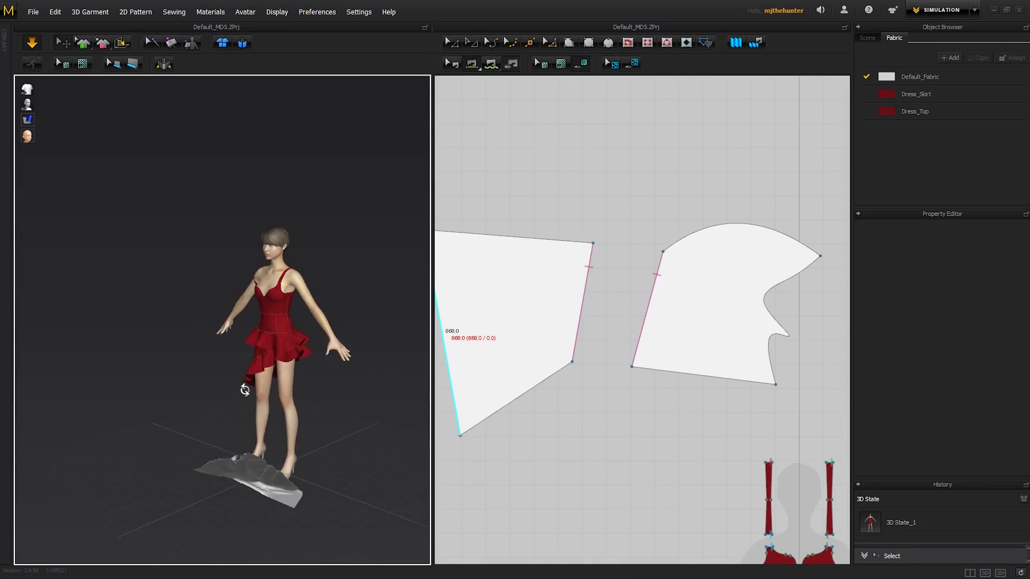
Lift the fallen white cloth beside the avatar's head and resume the simulation
left_click(216, 475)
left_click_drag(215, 383, 243, 213)
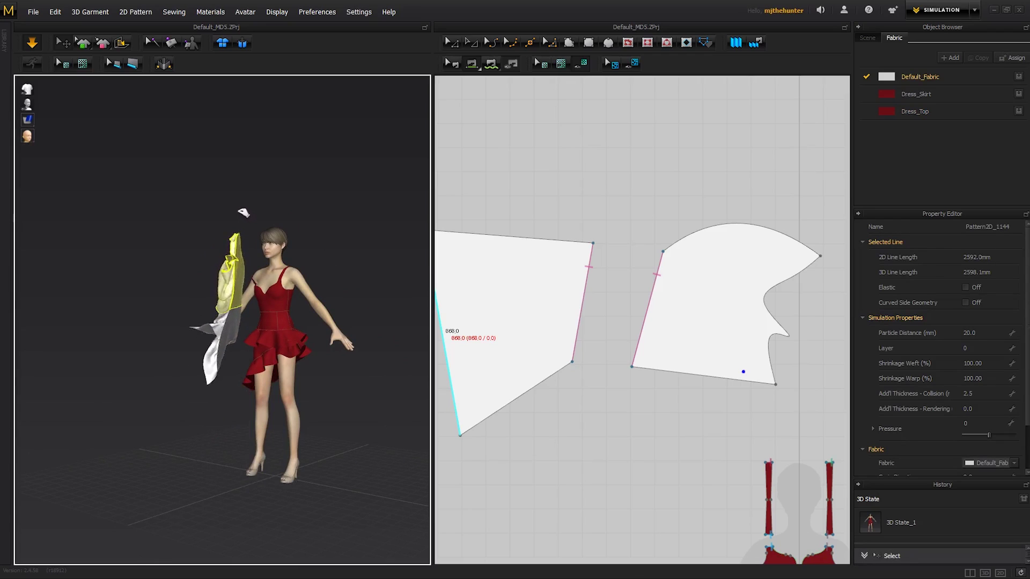
left_click(252, 202)
scroll(274, 218, "up", 6)
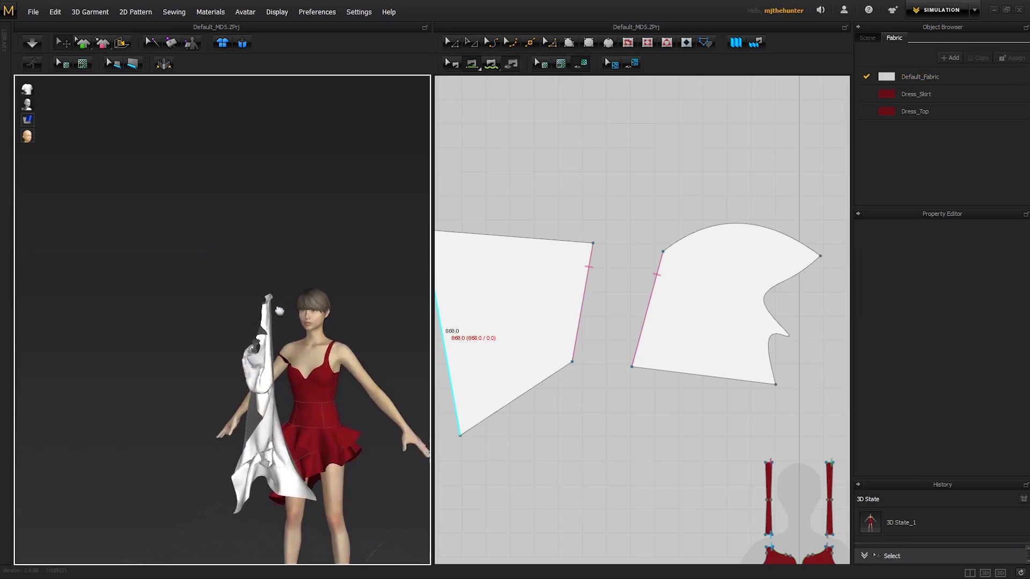
scroll(299, 323, "up", 6)
scroll(299, 323, "up", 4)
scroll(319, 300, "up", 3)
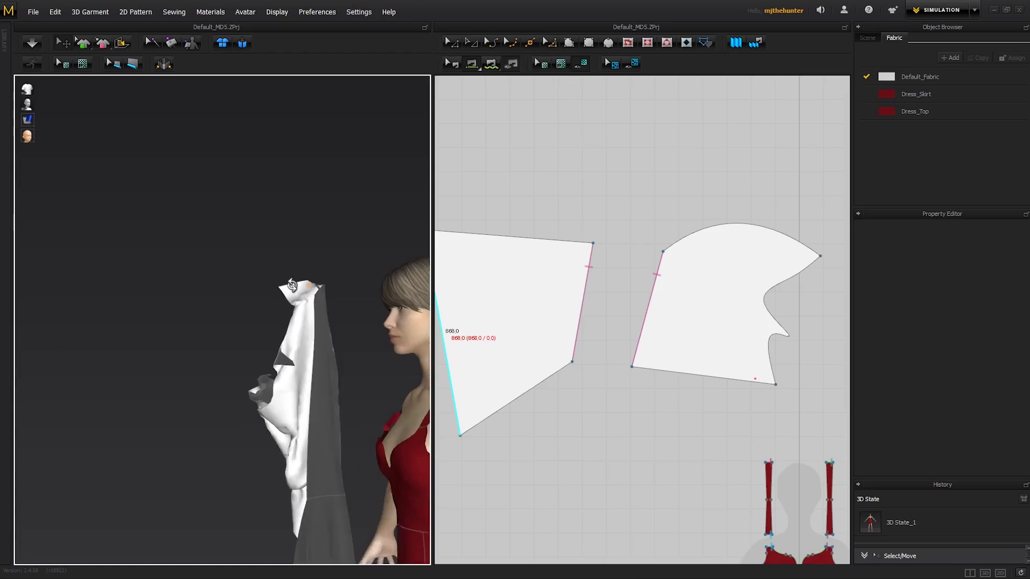
scroll(347, 298, "down", 5)
key("space")
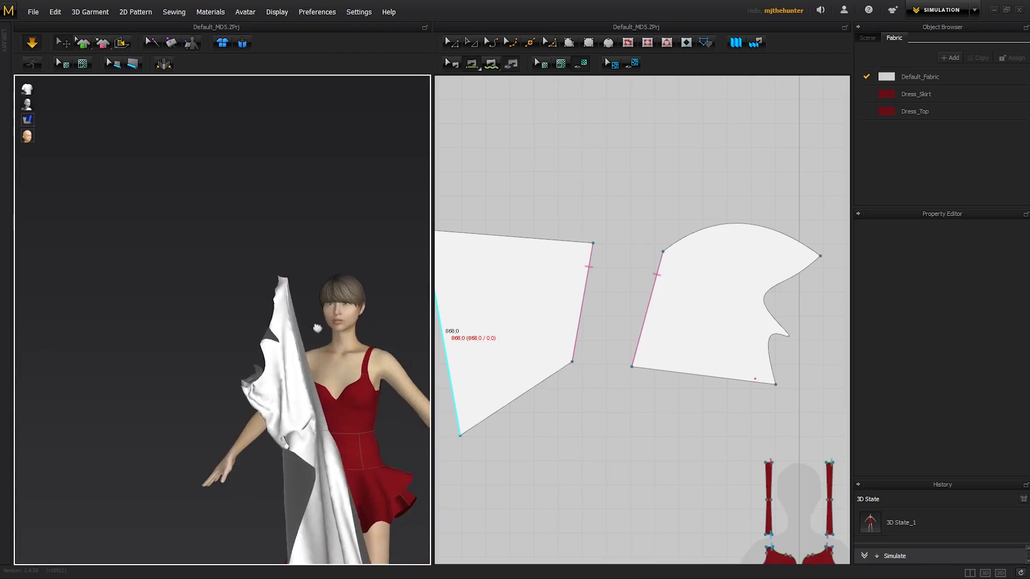
right_click_drag(293, 298, 322, 271)
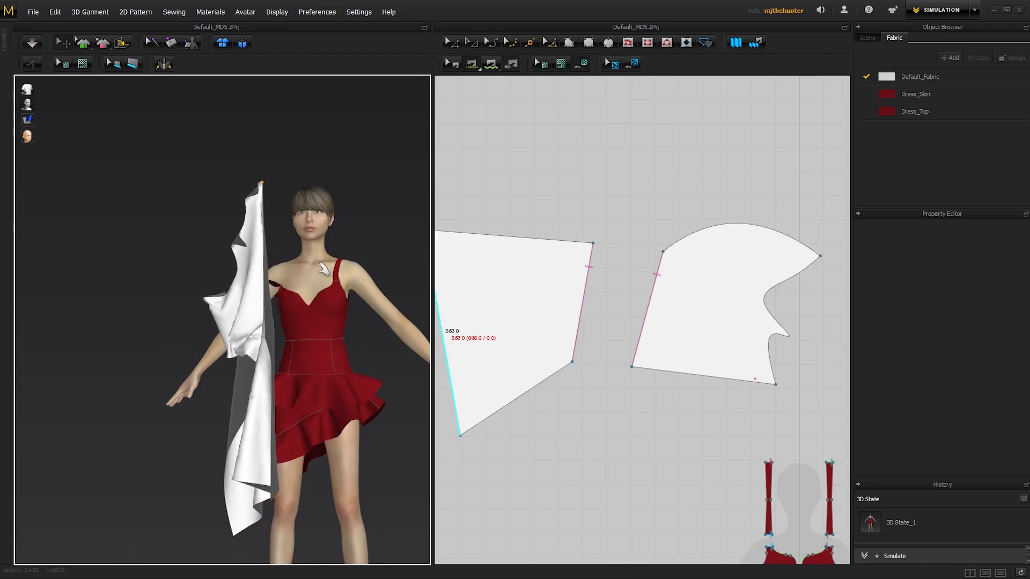
Pick the left piece's right edge as a seam start with the sewing tool
left_click(491, 65)
scroll(543, 179, "up", 1)
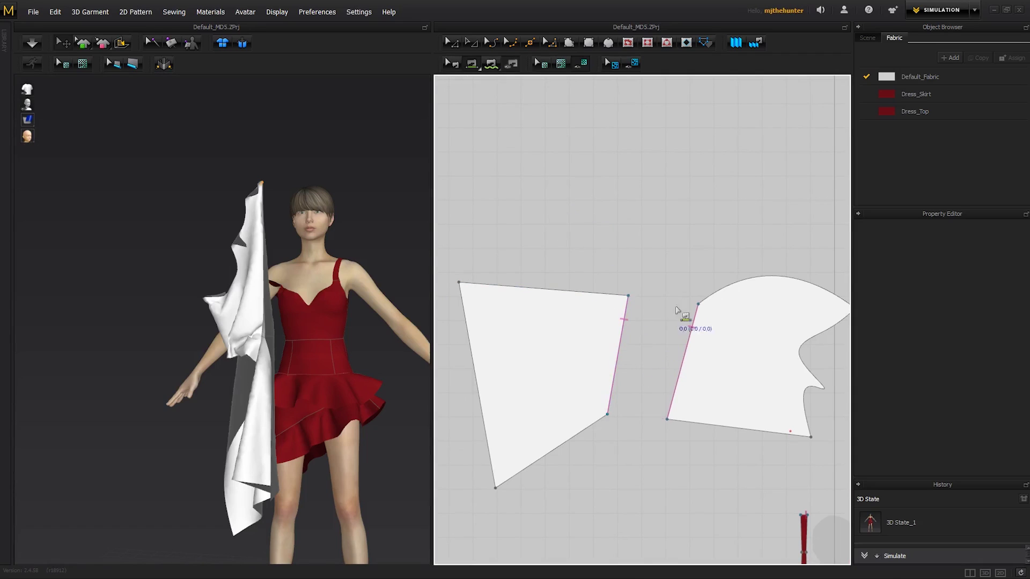
left_click(621, 319)
scroll(623, 299, "down", 3)
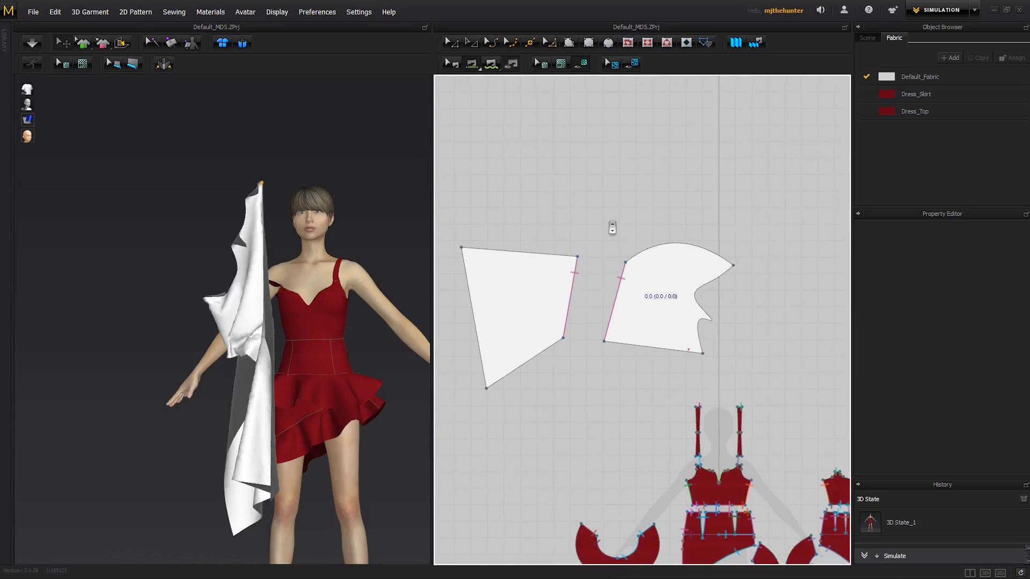
middle_click_drag(612, 257, 633, 294)
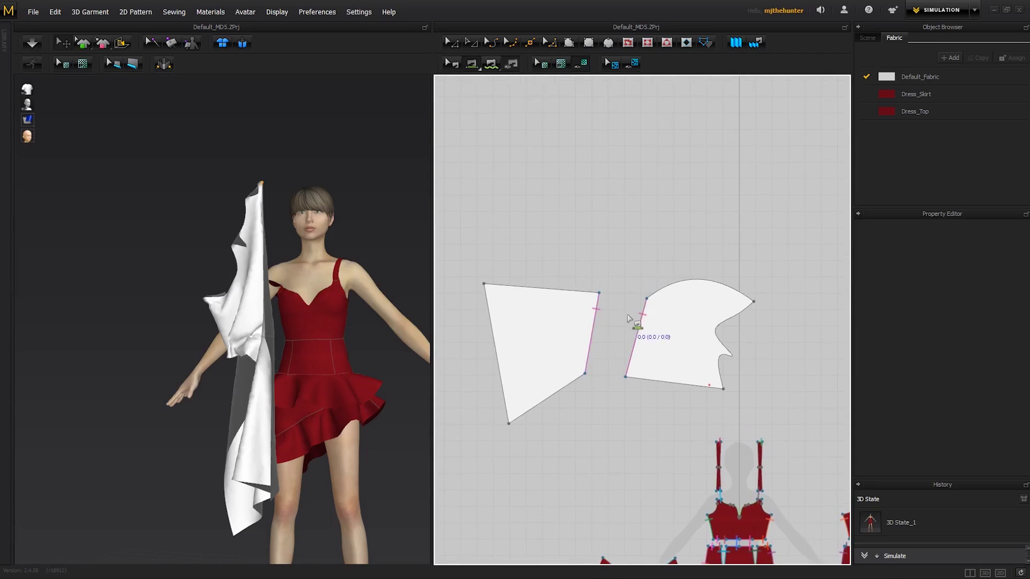
scroll(581, 338, "up", 2)
left_click(584, 322)
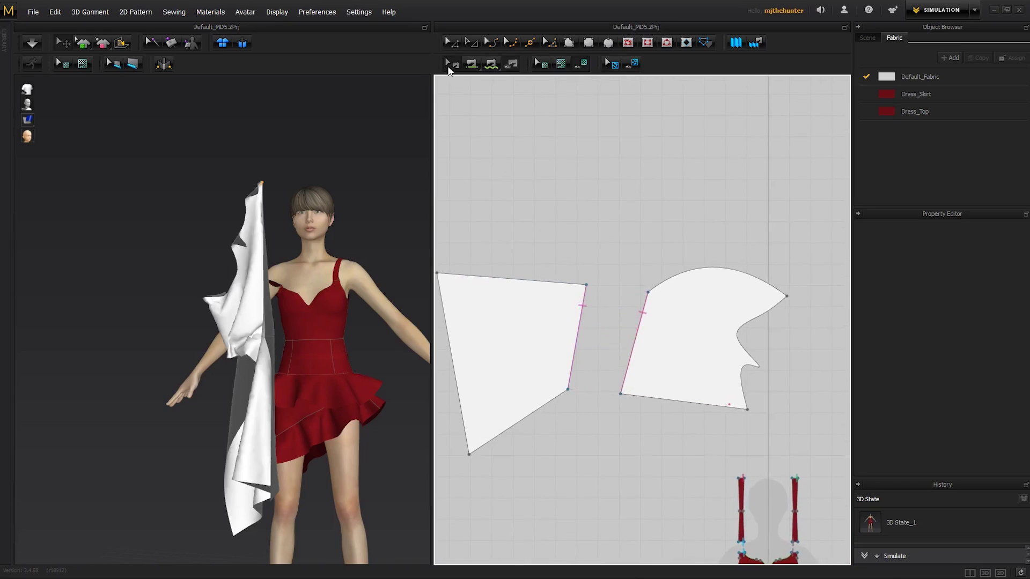
Delete the seam between the two white pieces using Edit Sewing
left_click(469, 64)
left_click(584, 322)
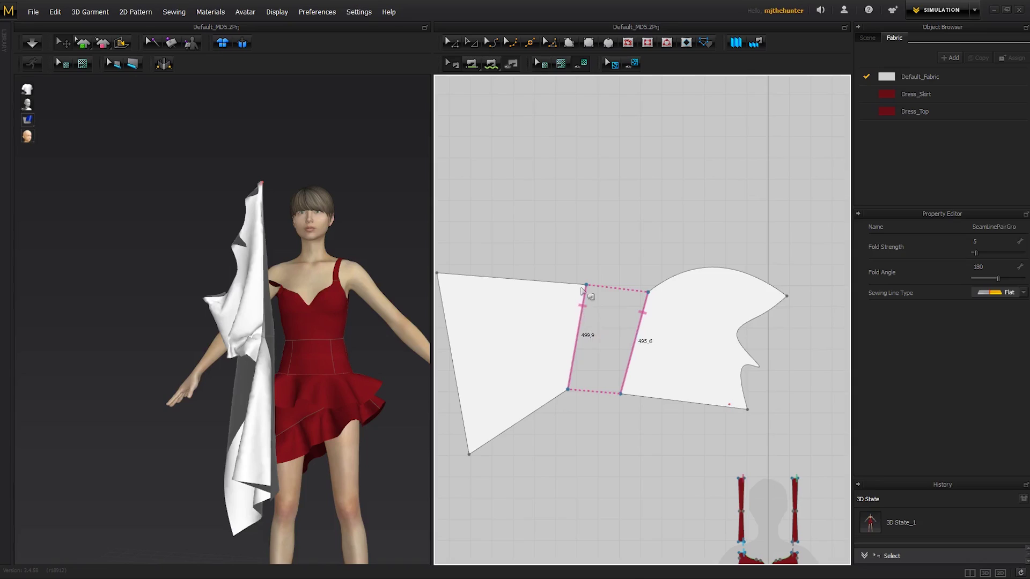
key("Delete")
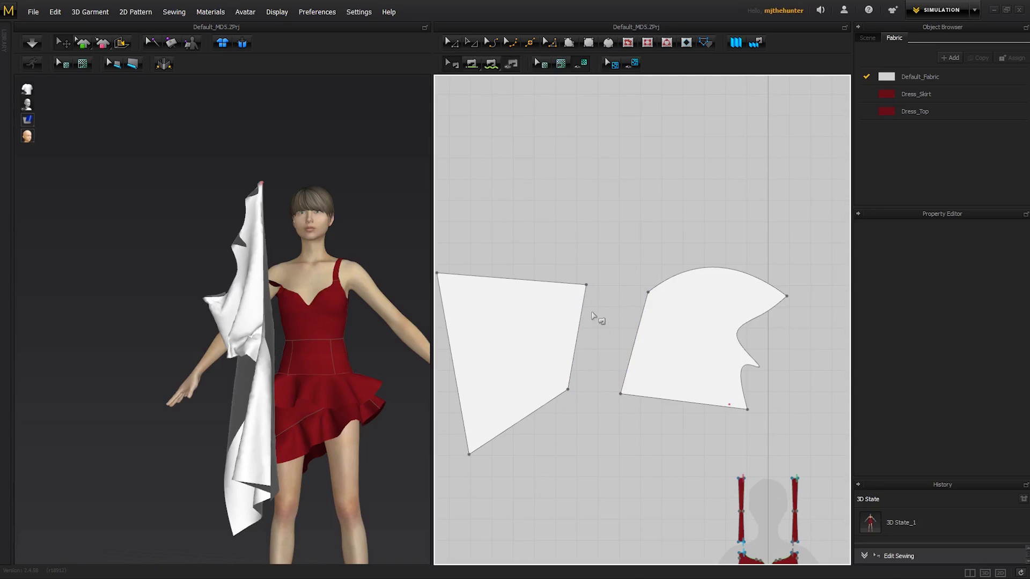
Segment-sew from the left piece's lower corner partway up to the right piece's edge from its corner
left_click(493, 67)
left_click(569, 391)
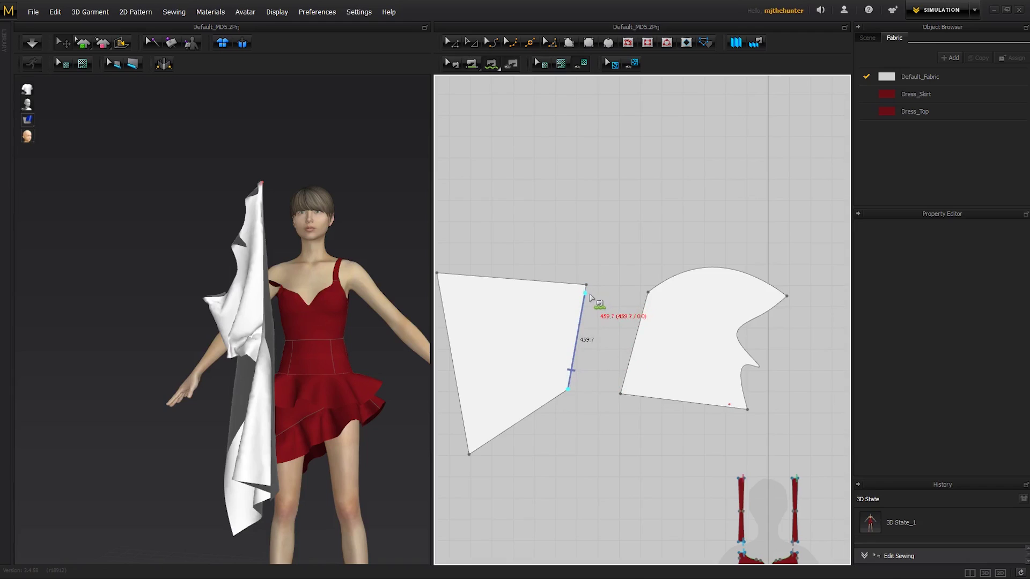
left_click(580, 335)
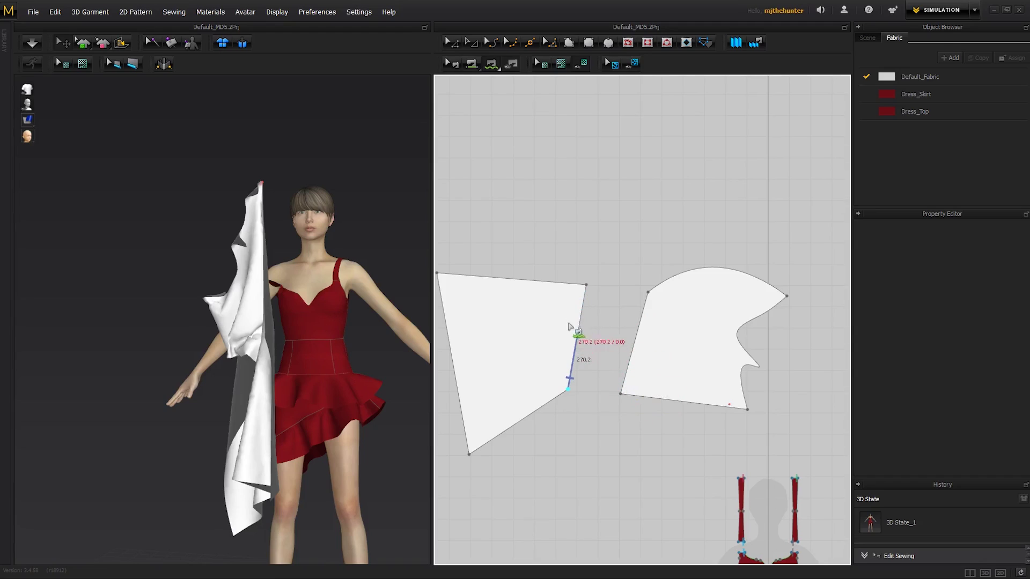
left_click(624, 393)
left_click(649, 299)
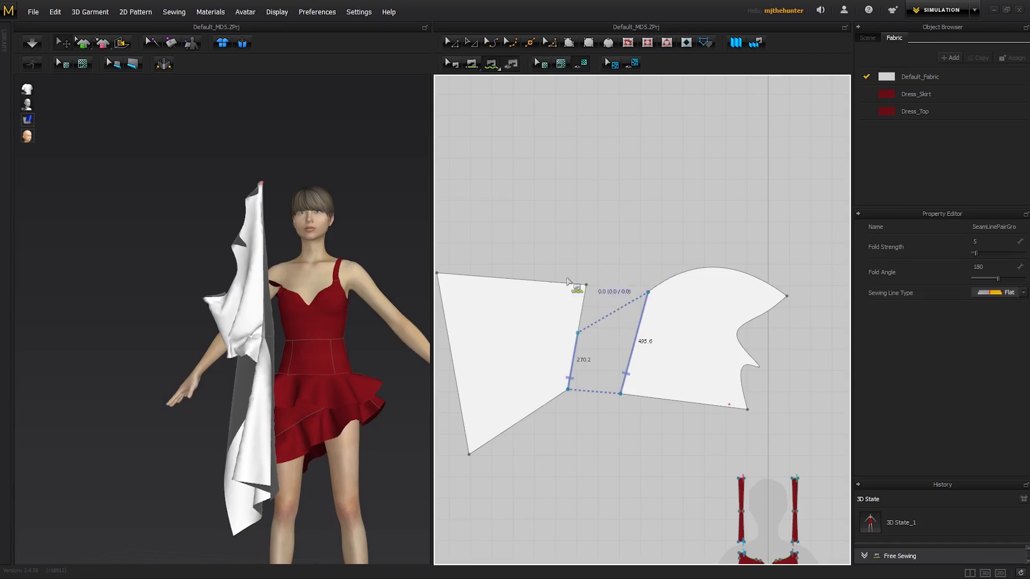
Simulate from the front view and pull the shoulder cloth out toward the upper left
key("2")
key("space")
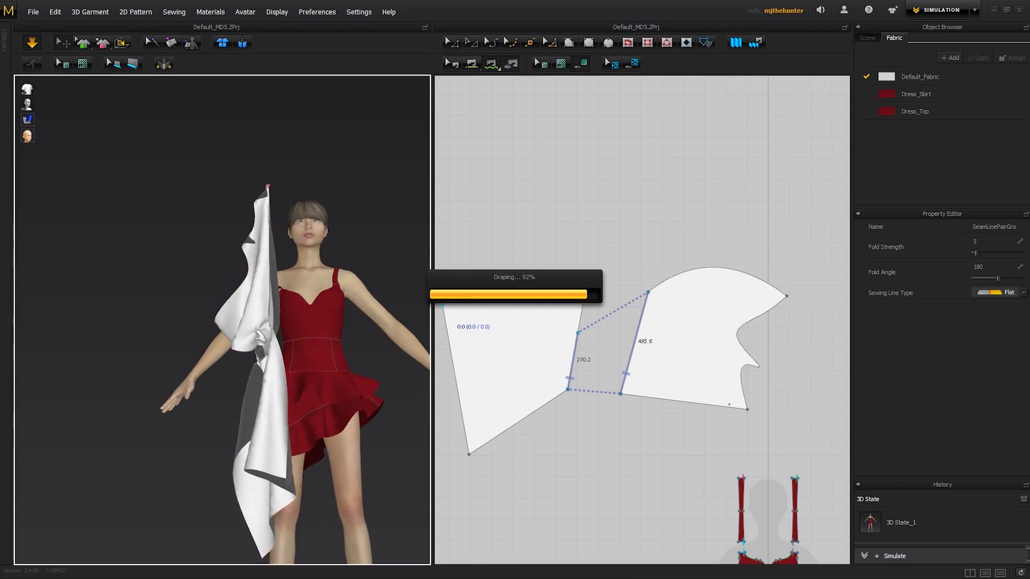
left_click(278, 346)
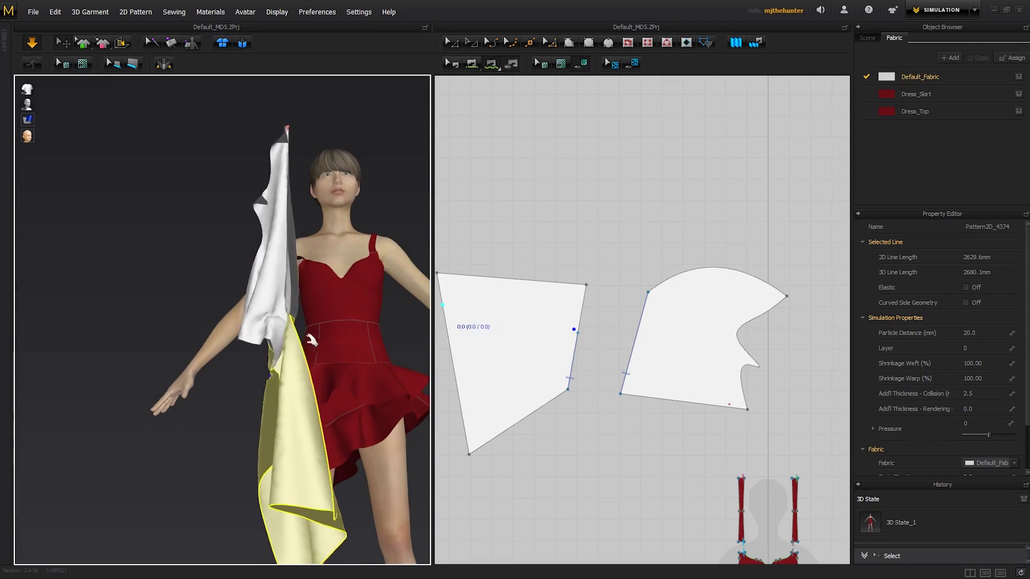
mouse_move(312, 339)
right_mouse_down()
mouse_move(257, 323)
mouse_move(262, 337)
right_mouse_up()
scroll(290, 333, "up", 5)
left_click(243, 311)
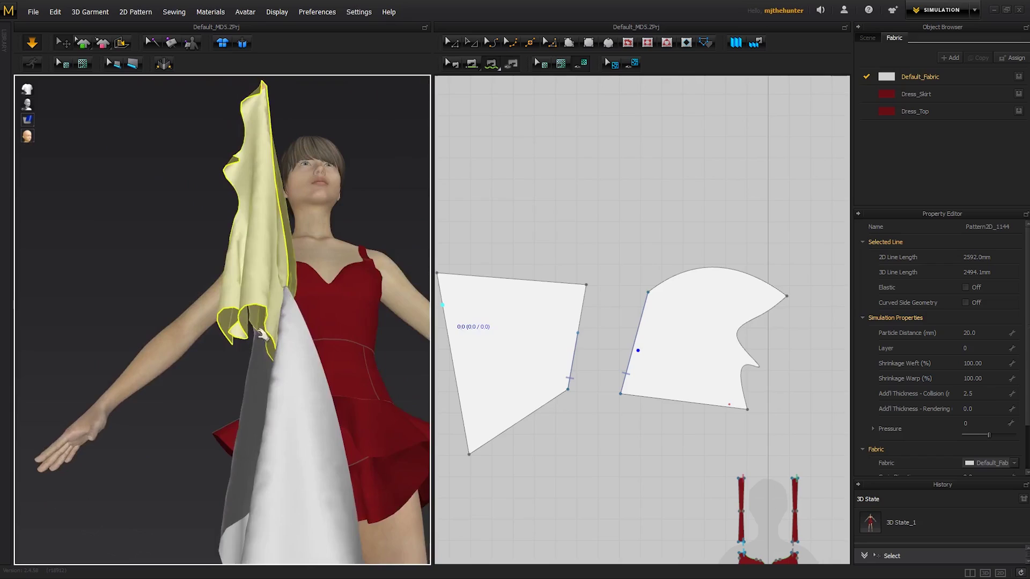
mouse_move(246, 325)
left_mouse_down()
mouse_move(43, 151)
mouse_move(41, 91)
left_mouse_up()
scroll(229, 242, "down", 2)
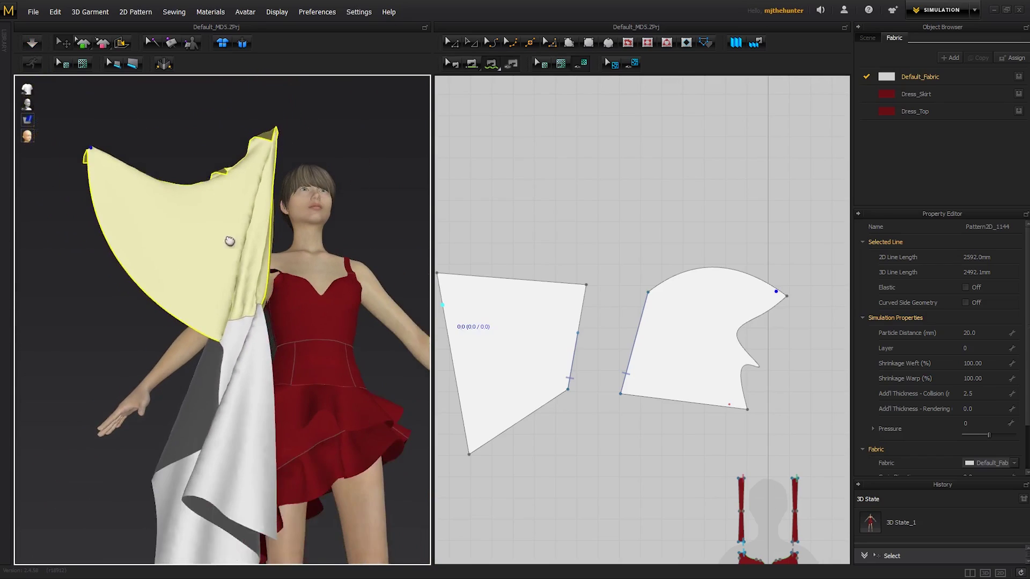
scroll(229, 241, "up", 2)
left_click(44, 84)
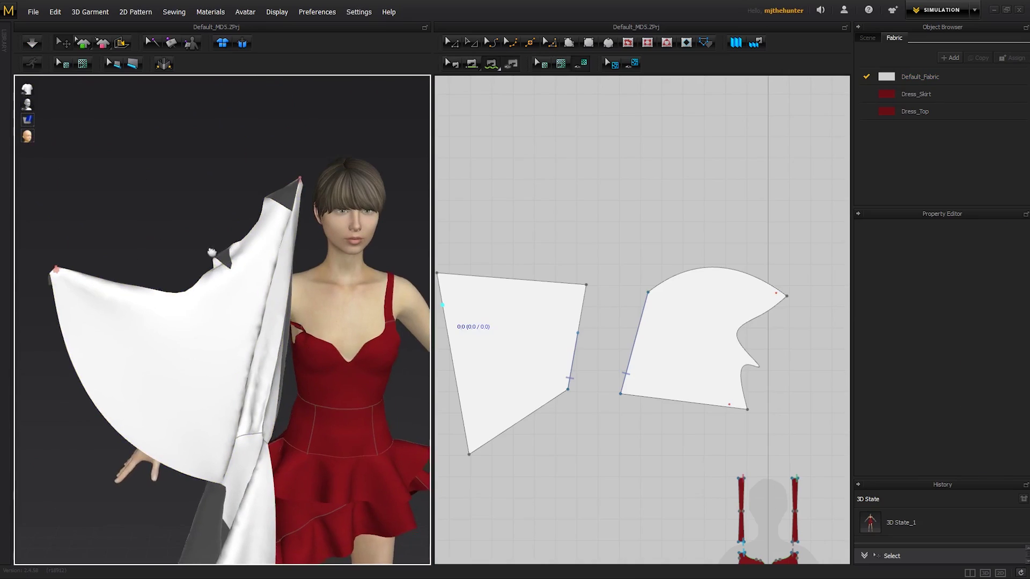
scroll(211, 253, "down", 2)
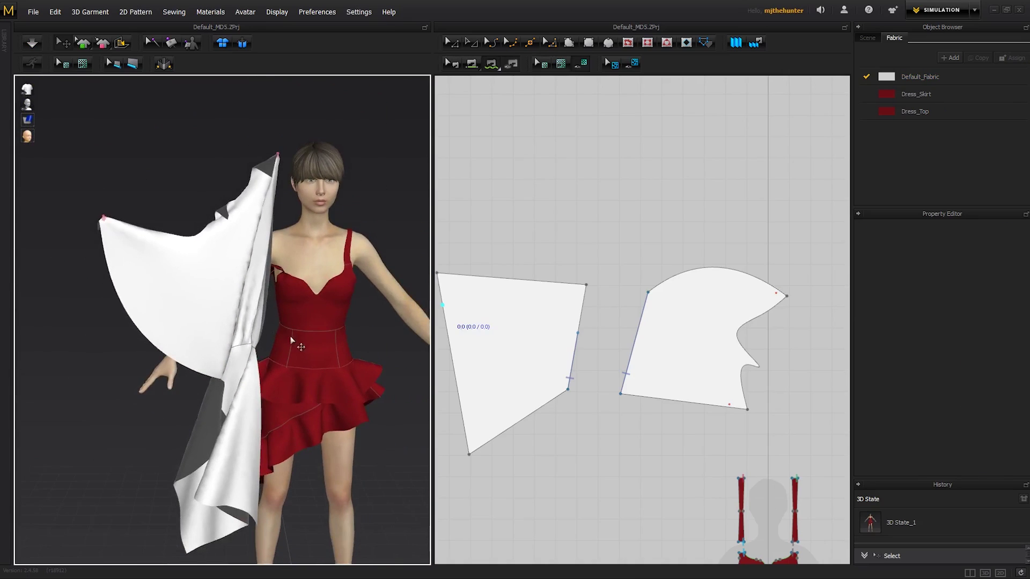
scroll(294, 342, "up", 3)
Orbit back to the front and pull the upper white piece into a better drape
mouse_move(294, 343)
right_mouse_down()
mouse_move(312, 363)
mouse_move(299, 348)
mouse_move(256, 376)
right_mouse_up()
scroll(331, 364, "down", 3)
right_click_drag(332, 363, 304, 306)
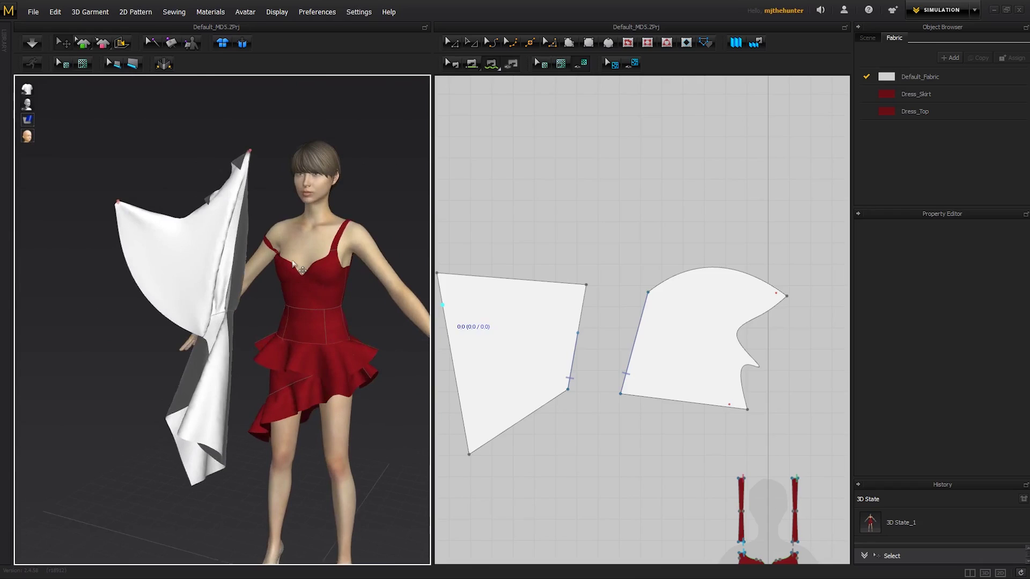
mouse_move(220, 307)
left_mouse_down()
mouse_move(159, 292)
mouse_move(154, 199)
mouse_move(258, 352)
mouse_move(241, 370)
left_mouse_up()
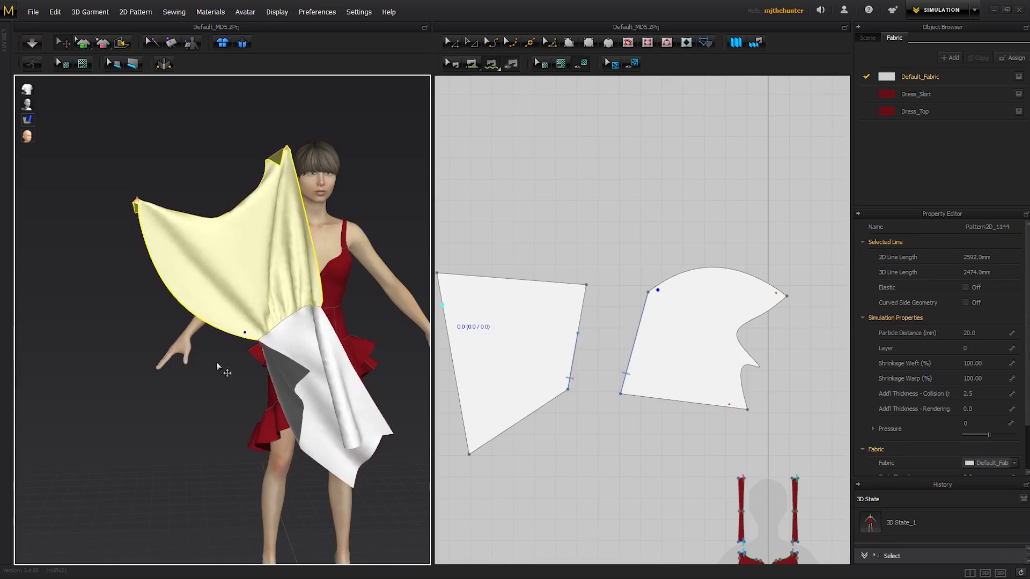
left_click(233, 374)
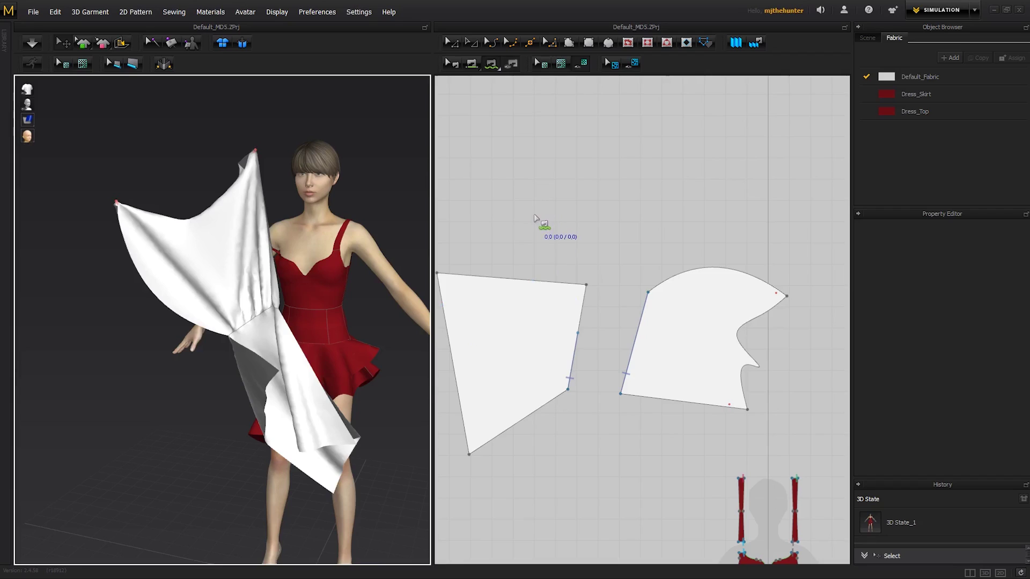
Sew the right piece's edge to the left piece's edge in the 2D window
left_click(535, 219)
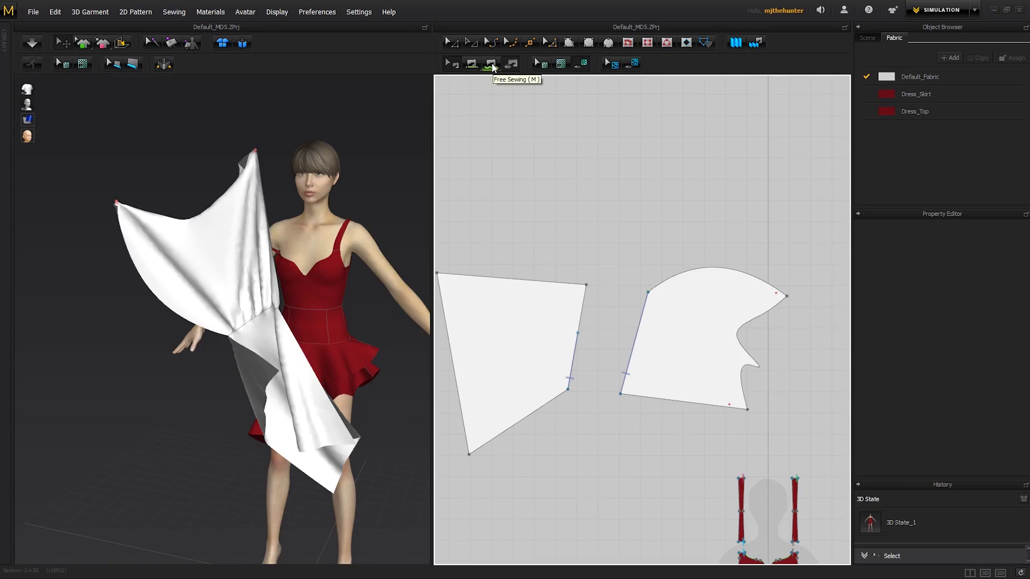
left_click(492, 67)
scroll(617, 326, "up", 2)
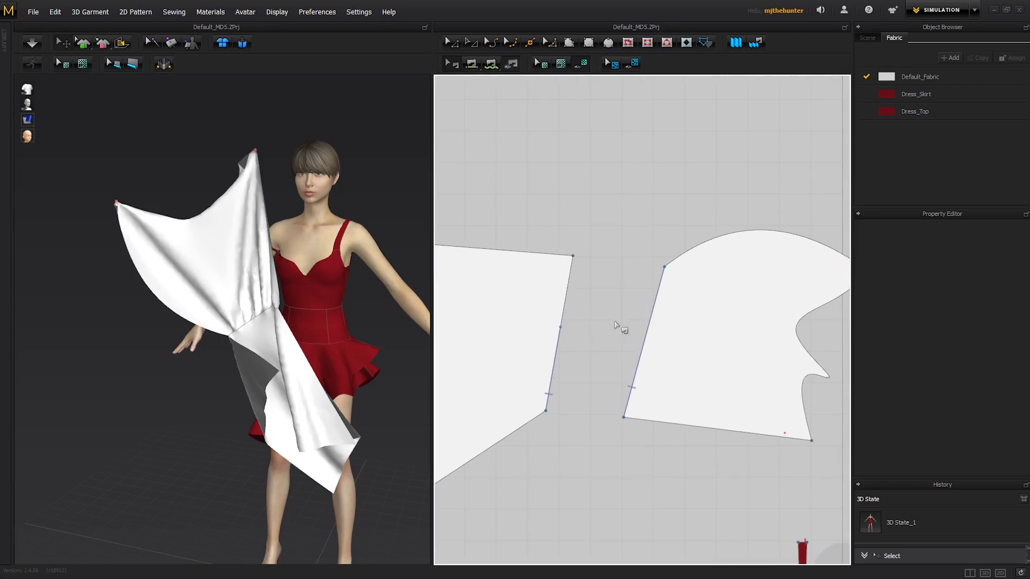
left_click(632, 330)
left_click(563, 351)
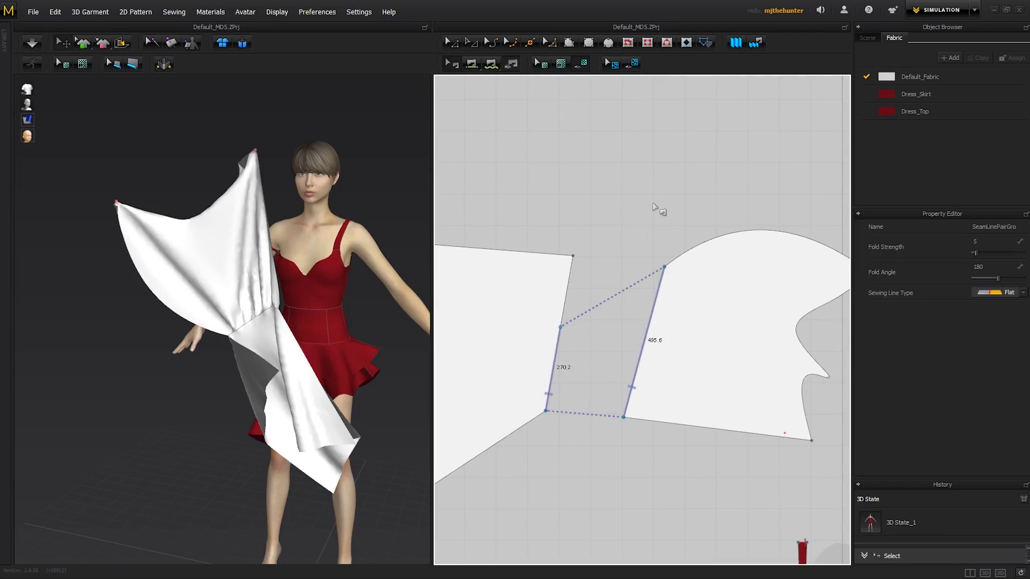
left_click(621, 256)
left_click(561, 346)
Drag both seam endpoints up to the piece corners, then deselect the seam
left_click(585, 457)
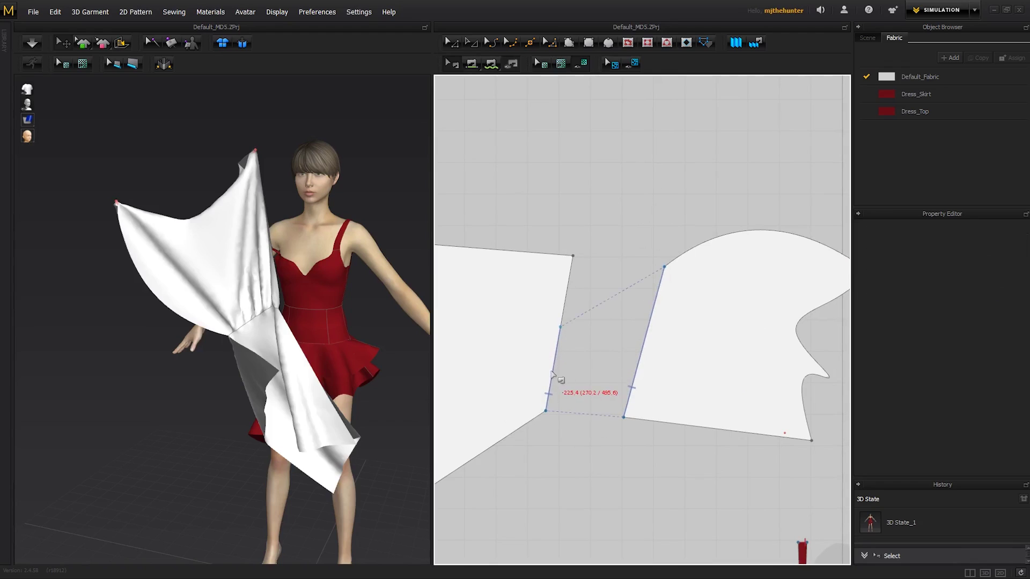
left_click(561, 332)
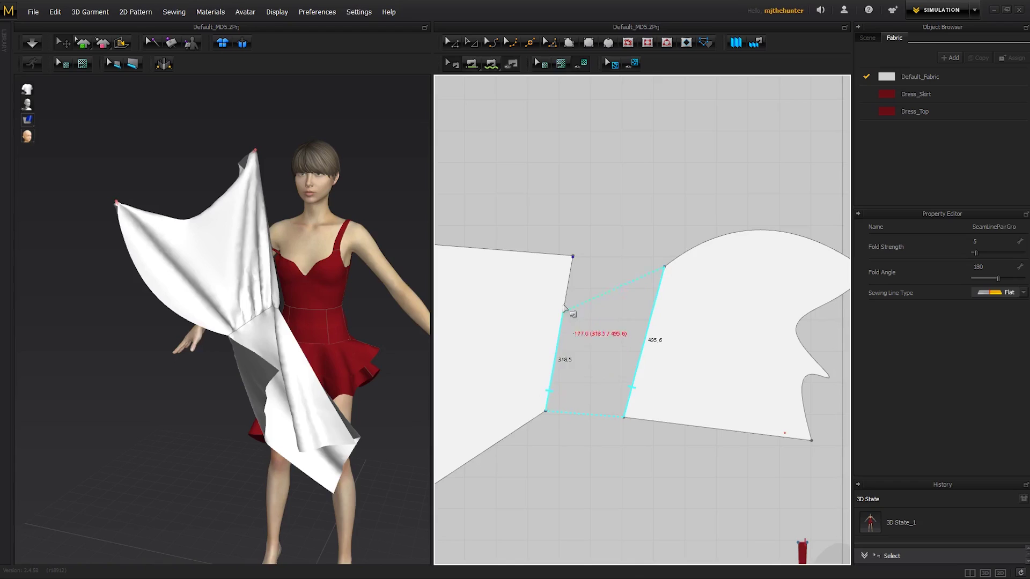
left_click_drag(560, 332, 566, 299)
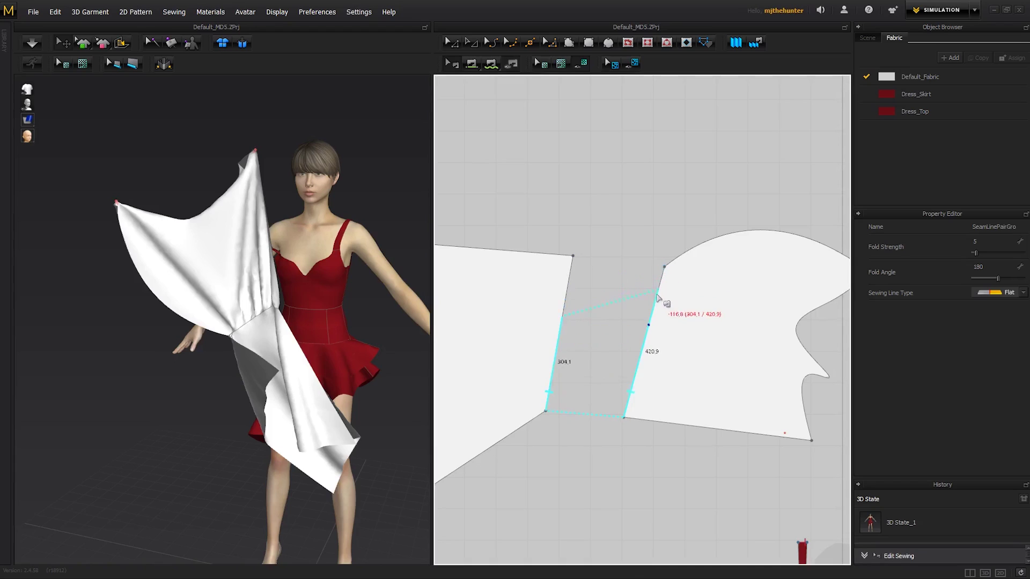
left_click_drag(662, 270, 635, 370)
left_click_drag(563, 317, 571, 266)
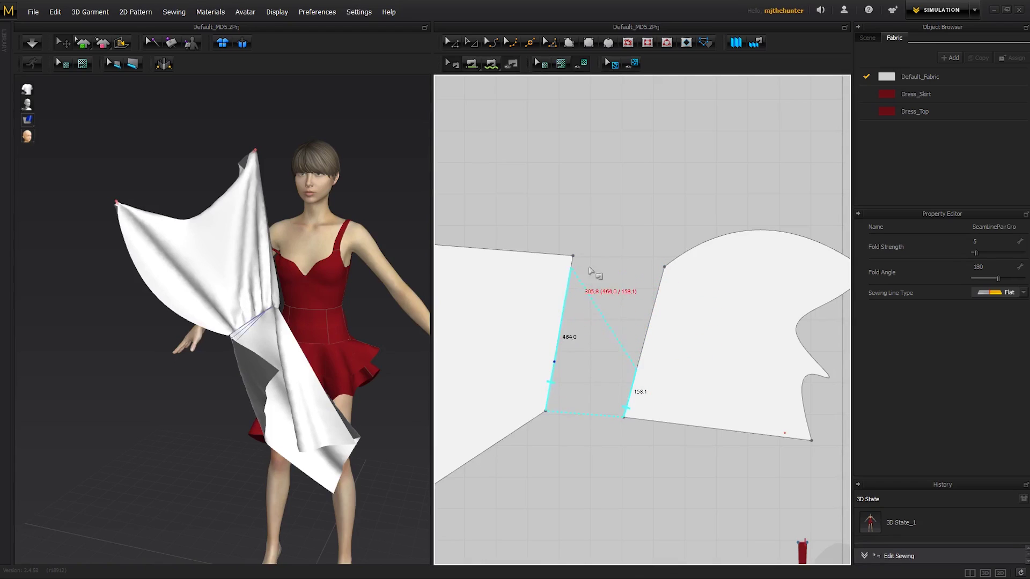
scroll(625, 292, "down", 2)
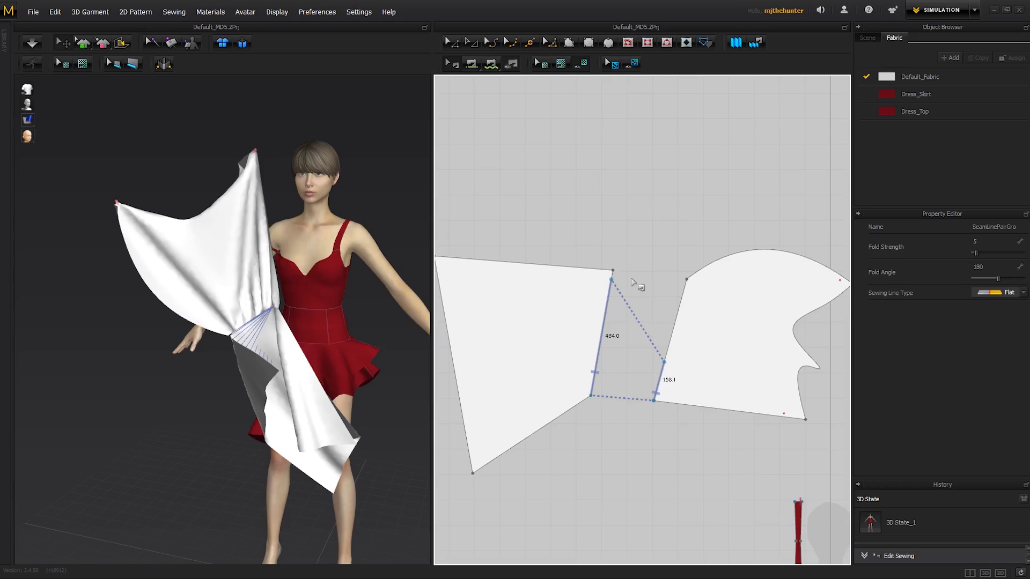
left_click_drag(664, 361, 687, 280)
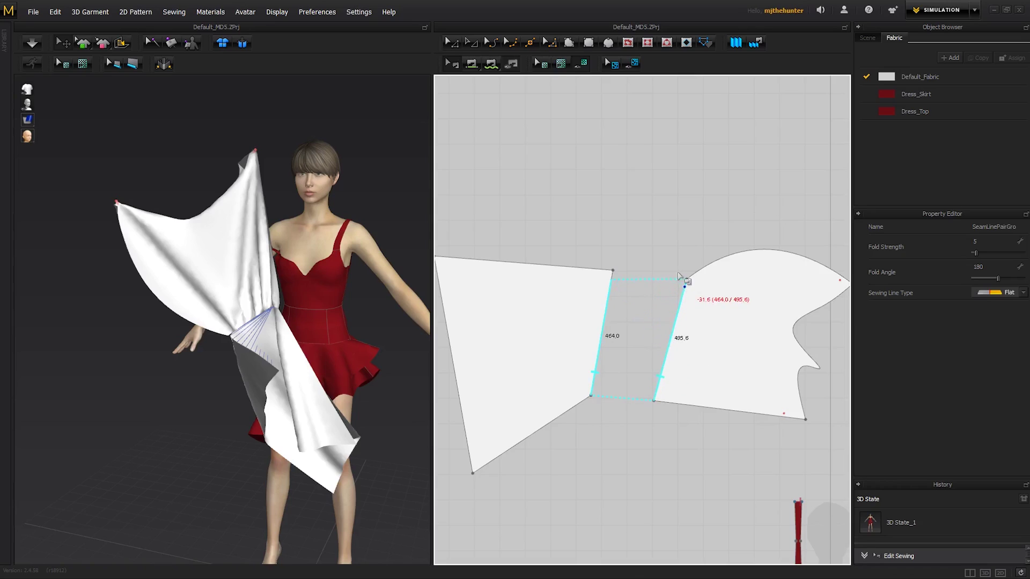
left_click_drag(613, 280, 613, 271)
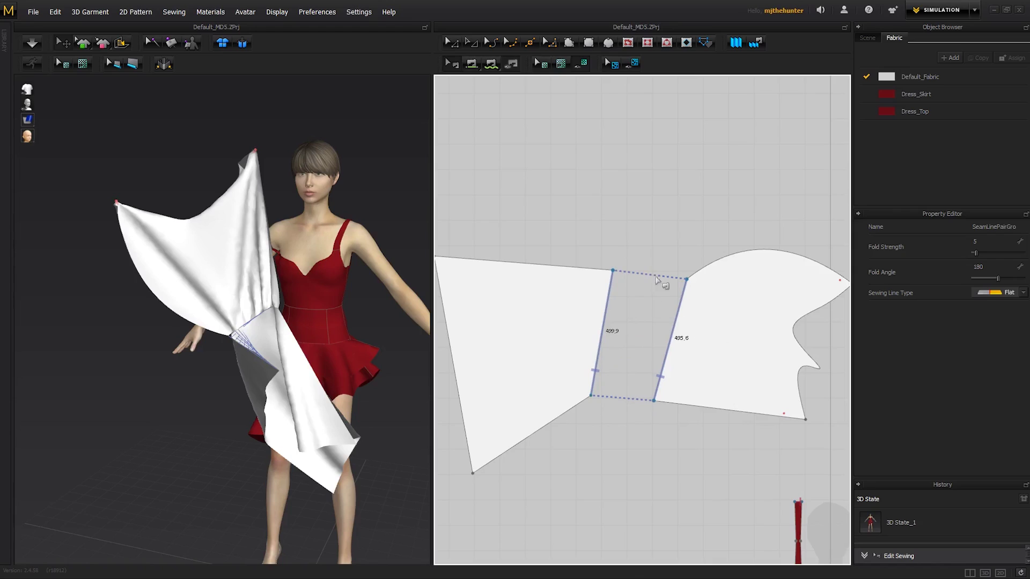
left_click(665, 246)
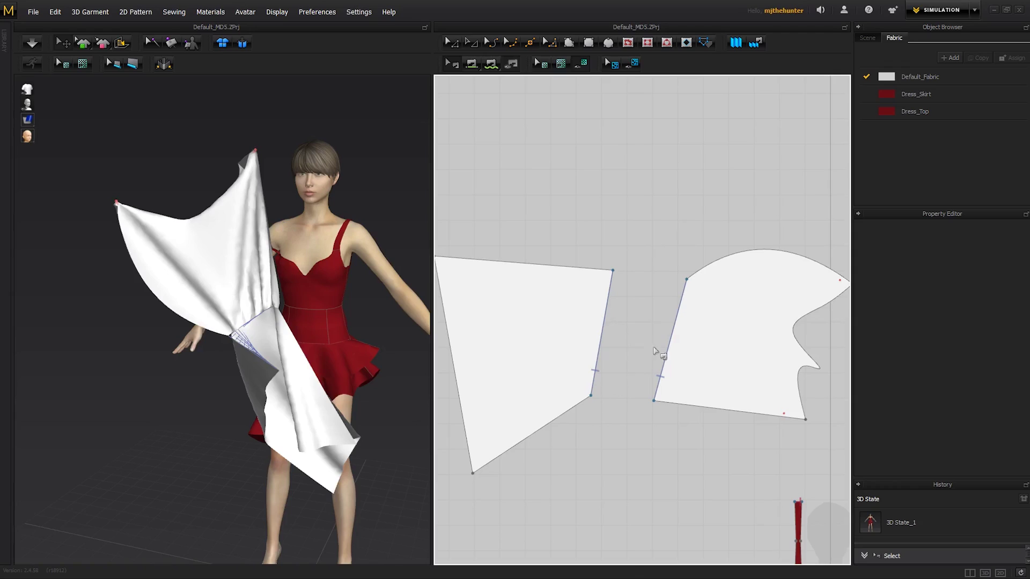
Delete the old seam and sew both facing edges anew as a 386.8 seam
left_click(674, 323)
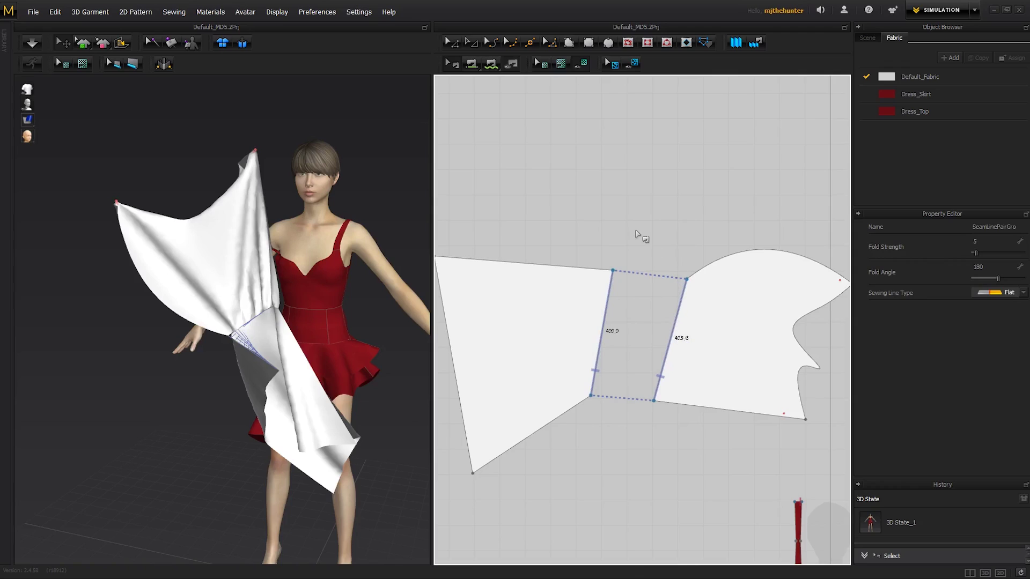
key("Delete")
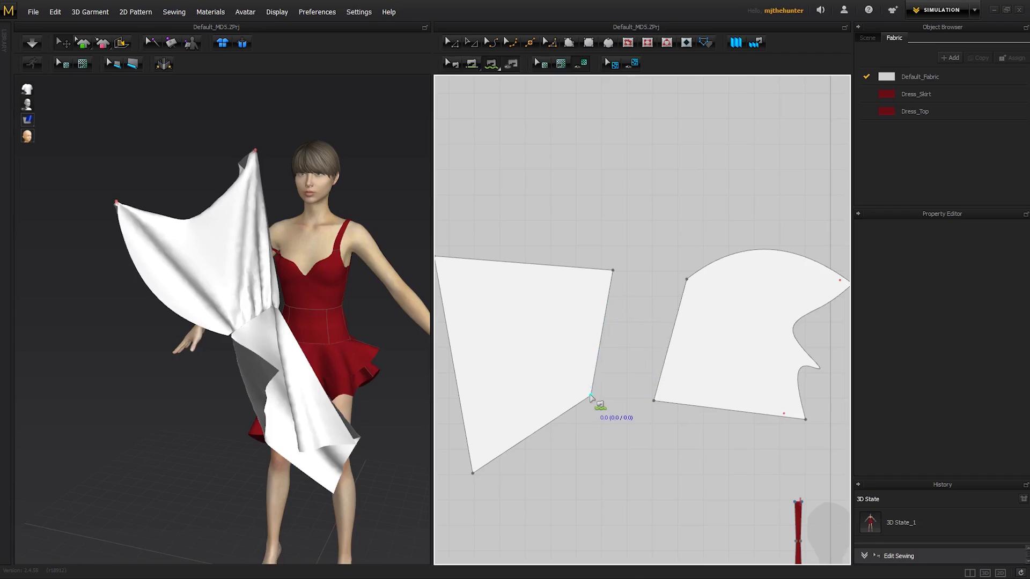
left_click(591, 400)
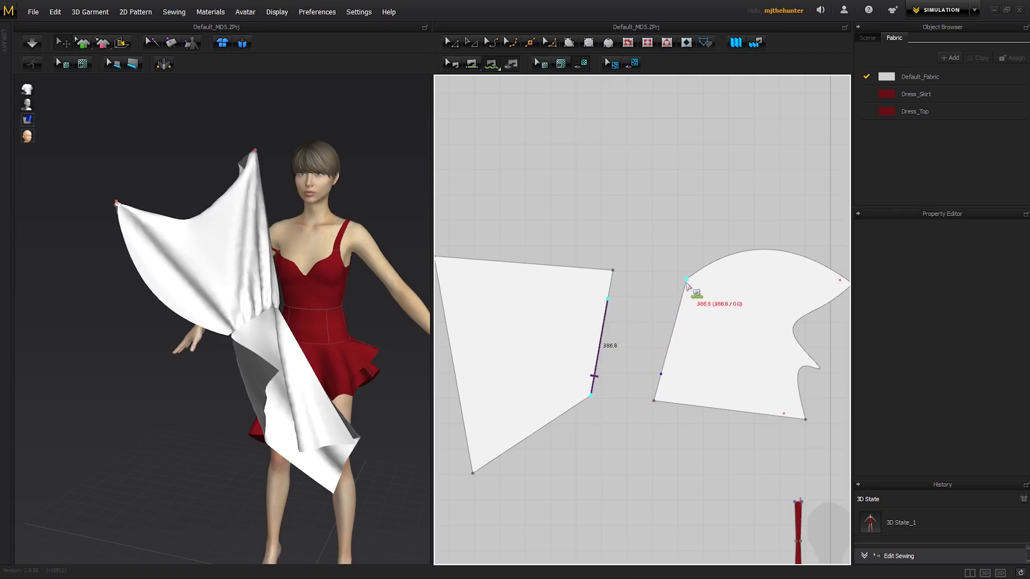
left_click(686, 280)
left_click(663, 370)
scroll(665, 370, "up", 2)
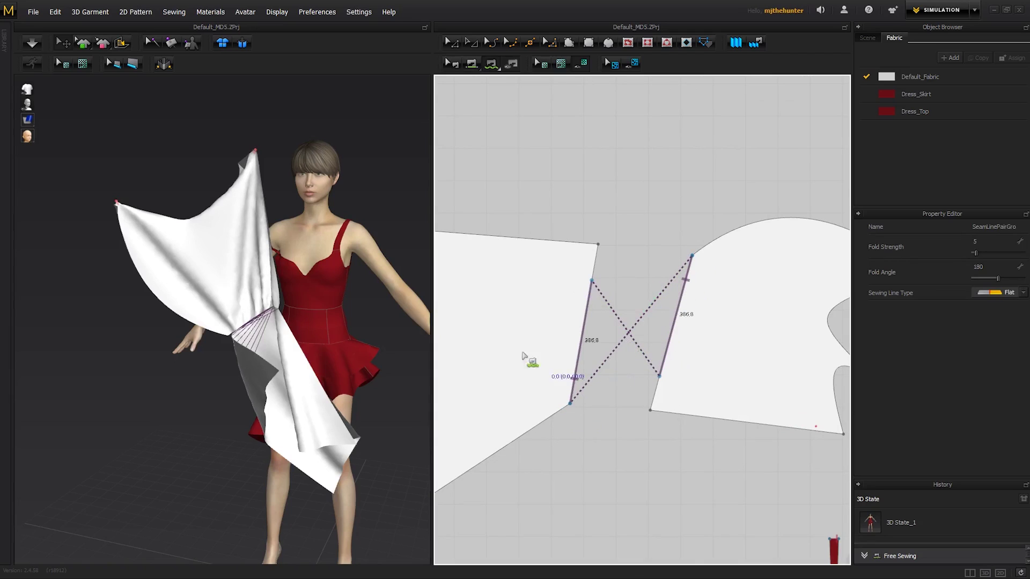
scroll(341, 189, "down", 2)
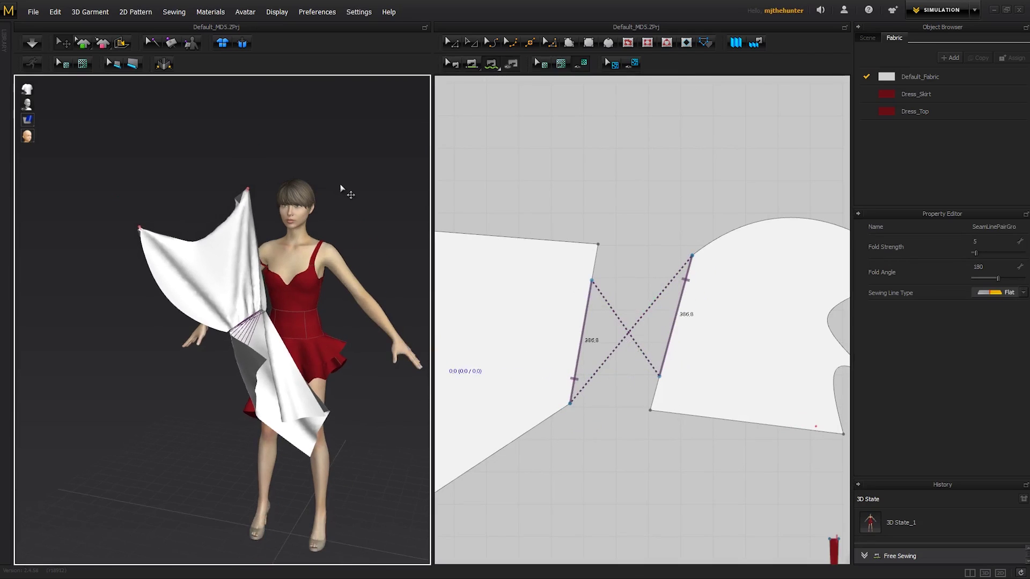
Simulate, reposition the white cloth in 3D, and return to the front view
key("space")
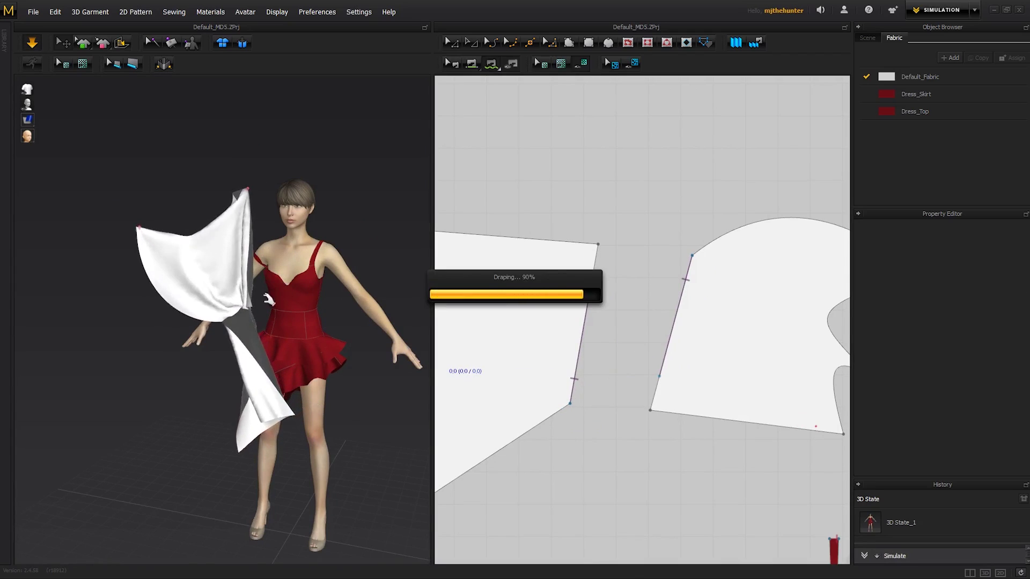
mouse_move(298, 307)
right_mouse_down()
mouse_move(244, 399)
mouse_move(260, 272)
right_mouse_up()
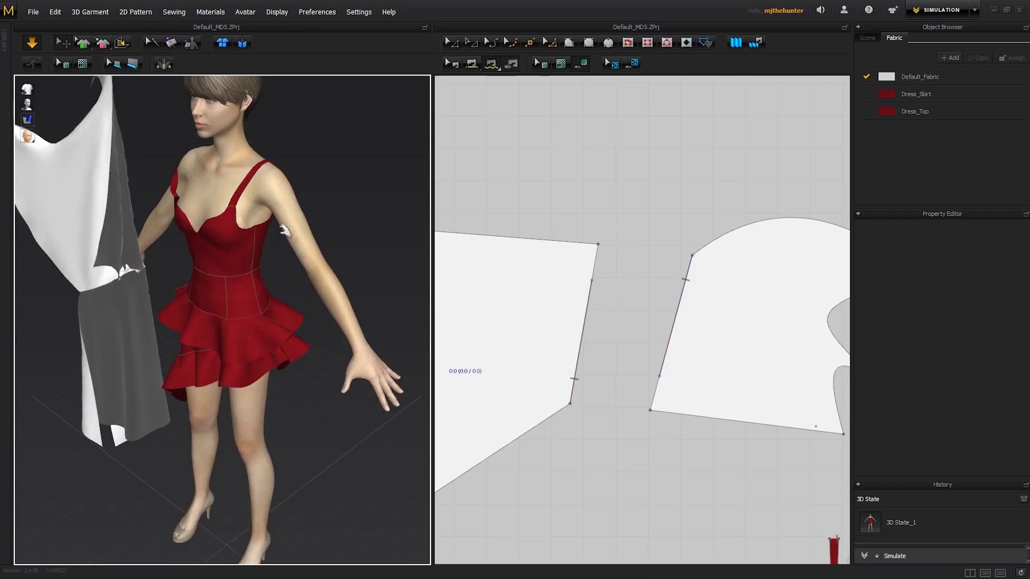
scroll(260, 272, "up", 3)
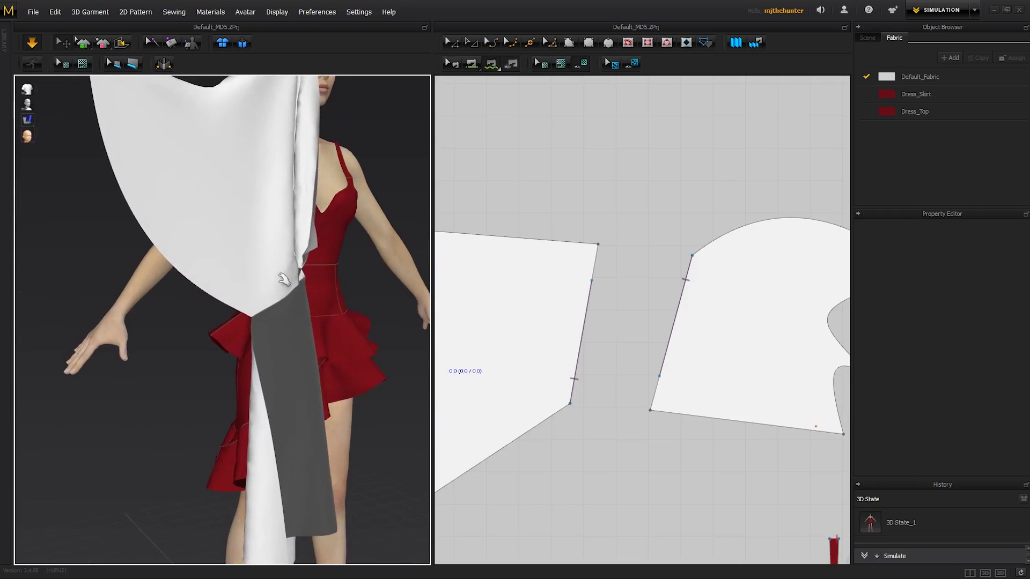
left_click(255, 239)
left_click_drag(256, 238, 266, 274)
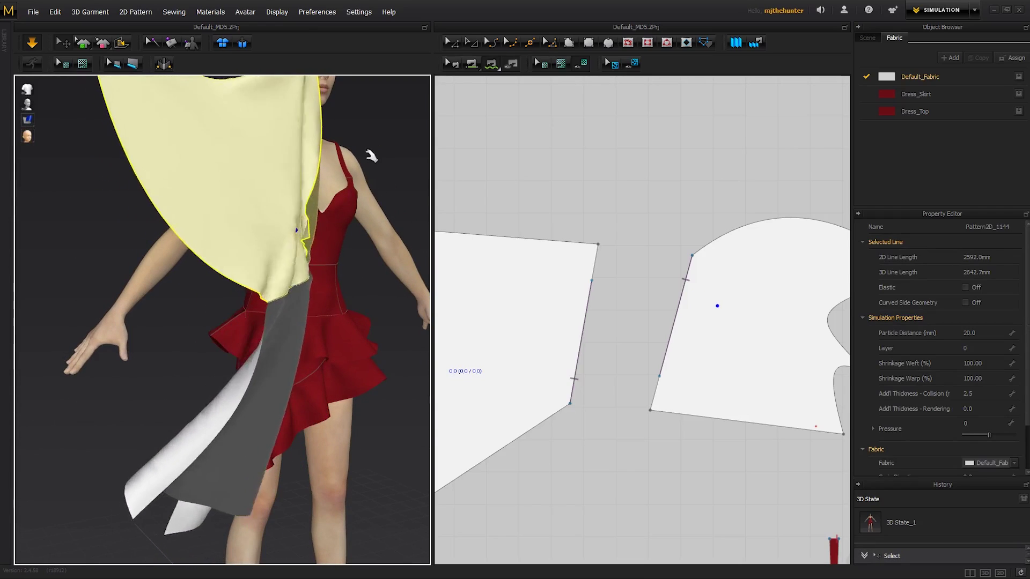
left_click(304, 296)
scroll(304, 297, "down", 3)
right_click_drag(304, 296, 228, 278)
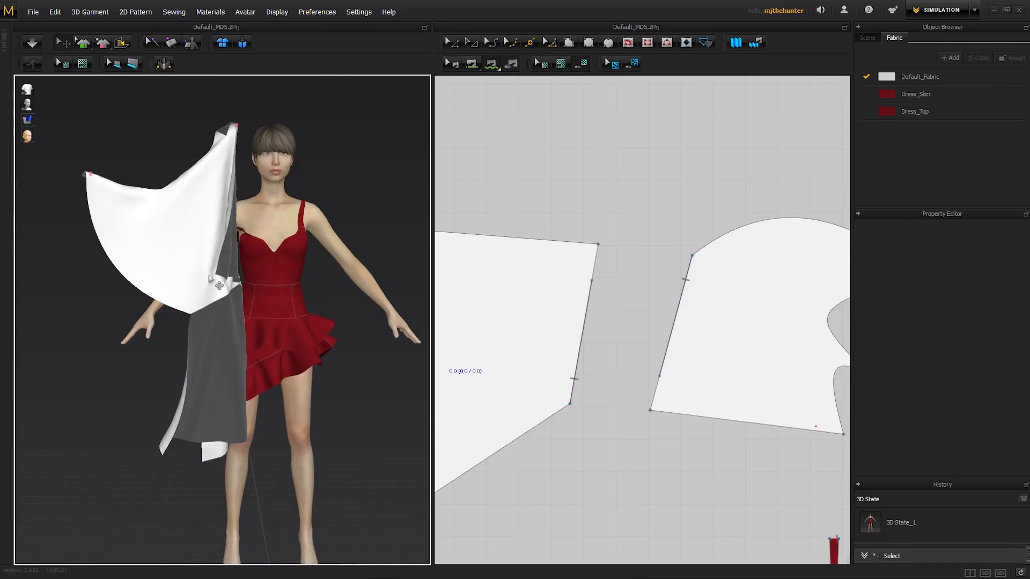
right_click_drag(234, 285, 378, 243)
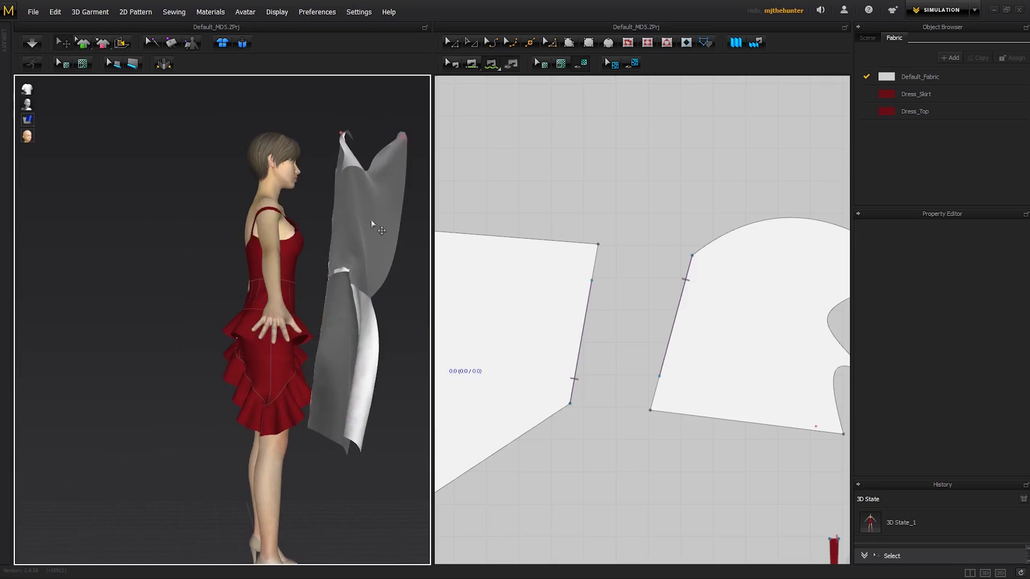
key("2")
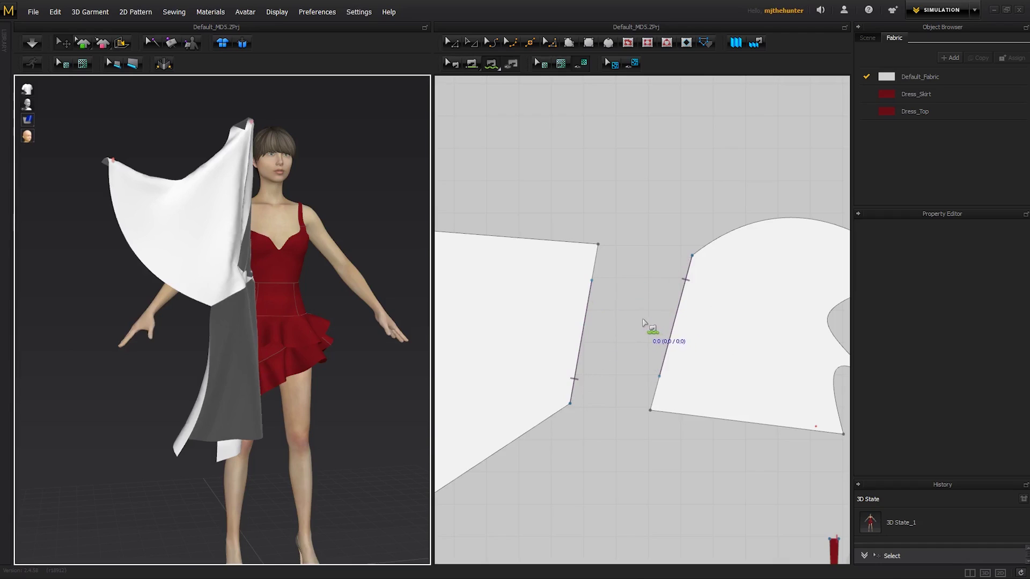
Reverse the seam direction so its lines don't cross, then re-simulate
right_click(680, 316)
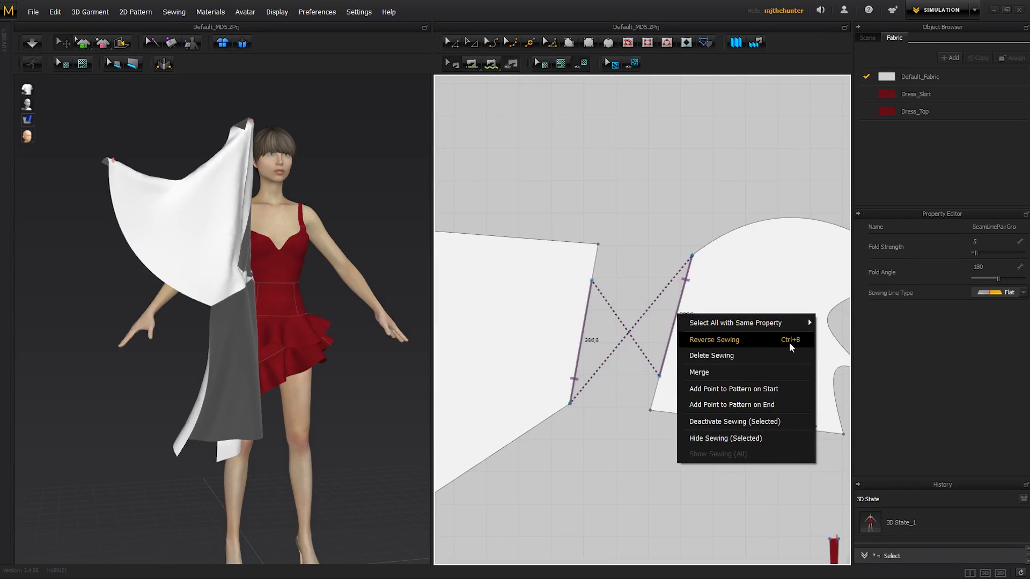
left_click(748, 340)
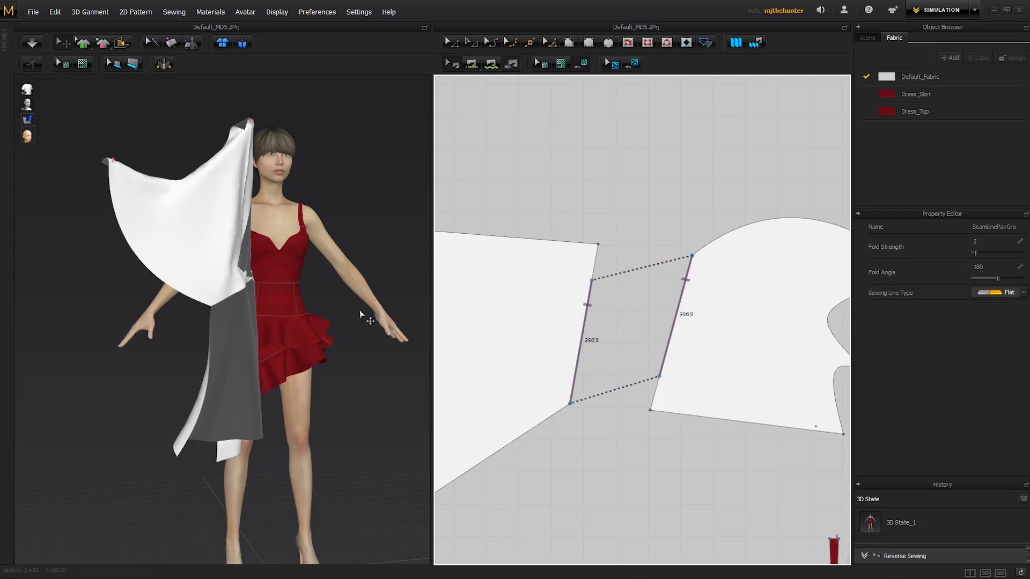
key("space")
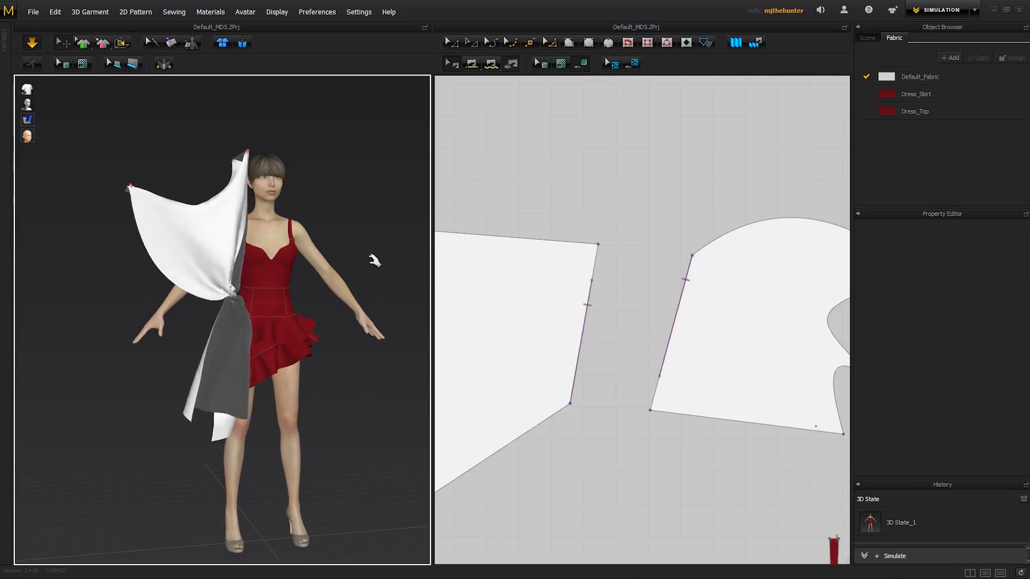
Pull the lower cloth piece toward the avatar, undoing a downward pull
left_click(221, 322)
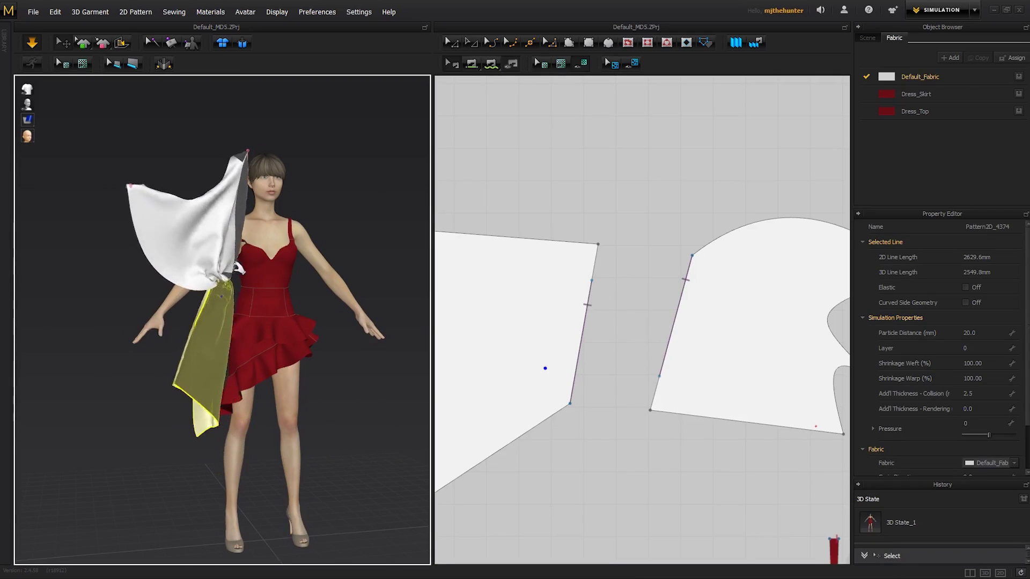
left_click_drag(246, 301, 280, 304)
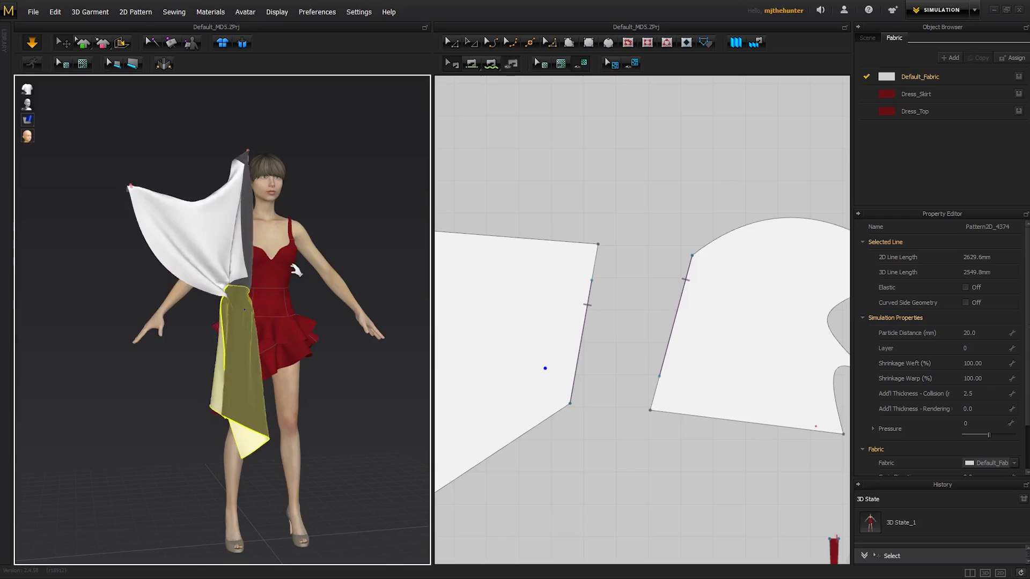
left_click(307, 261)
right_click_drag(303, 255, 241, 319)
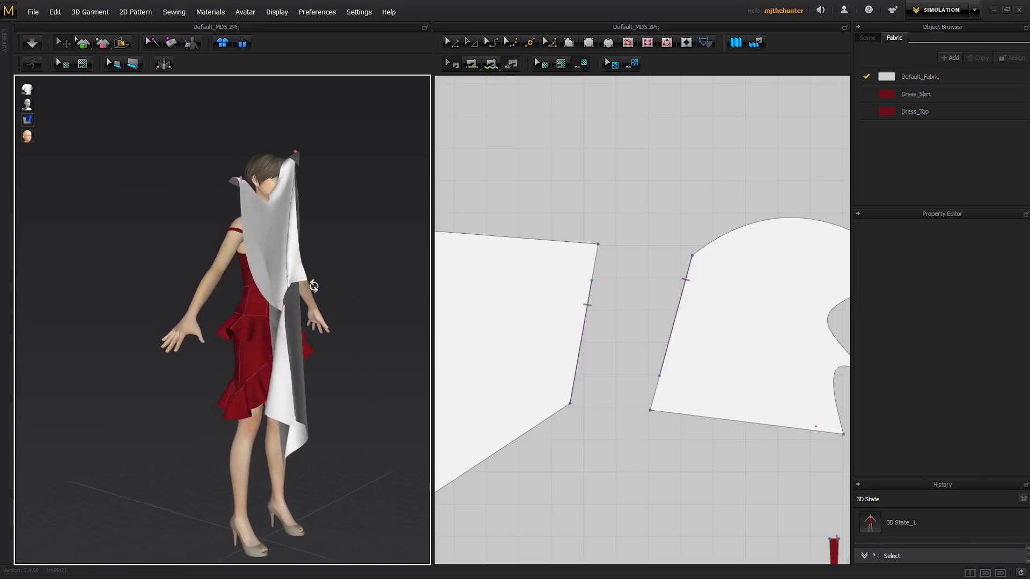
middle_click_drag(258, 316, 255, 306)
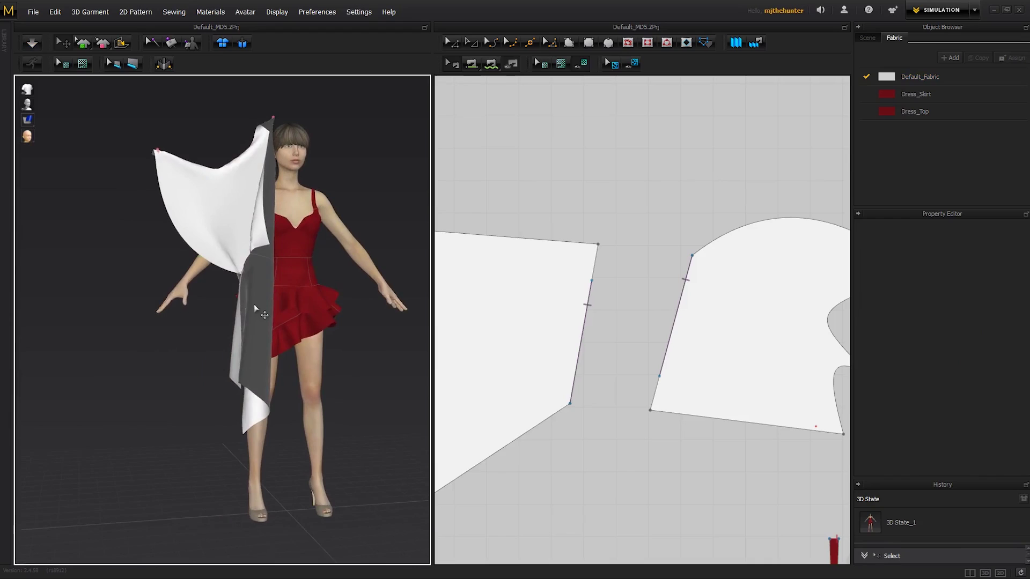
left_click(255, 311)
left_click_drag(258, 308, 259, 364)
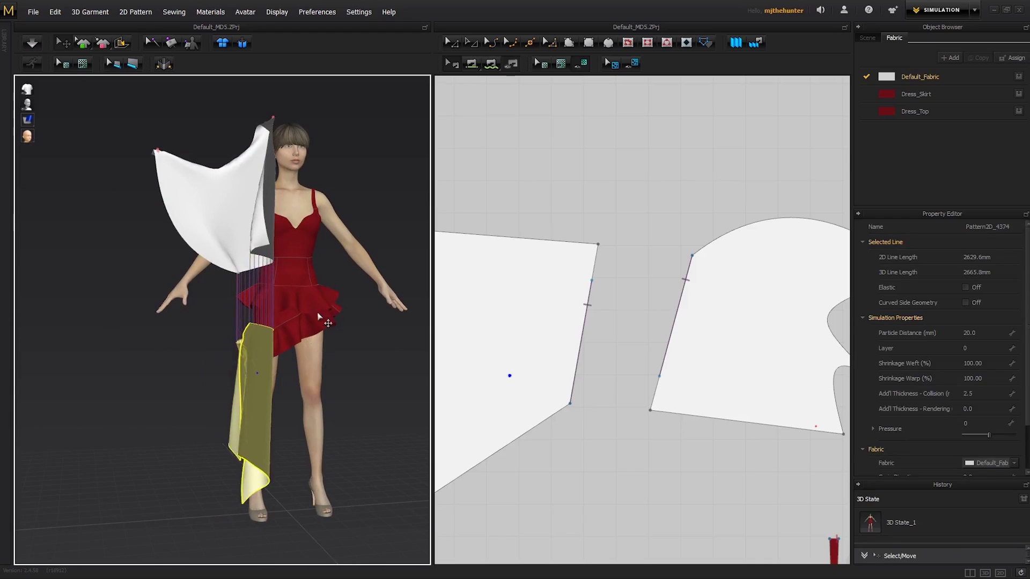
key("ctrl+z")
Select both white pattern pieces in the 3D window
left_click(223, 233, "shift")
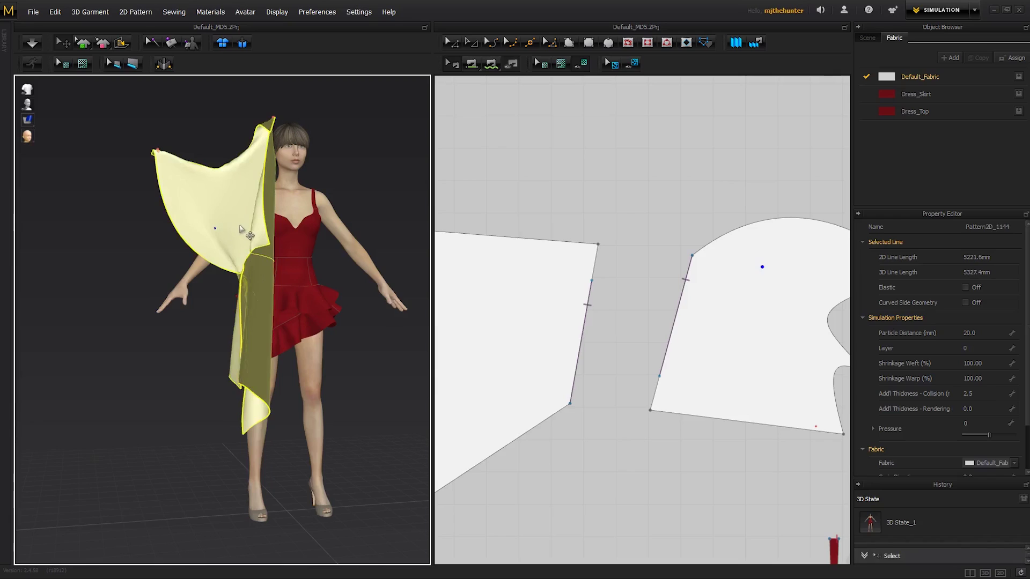
left_click(250, 293)
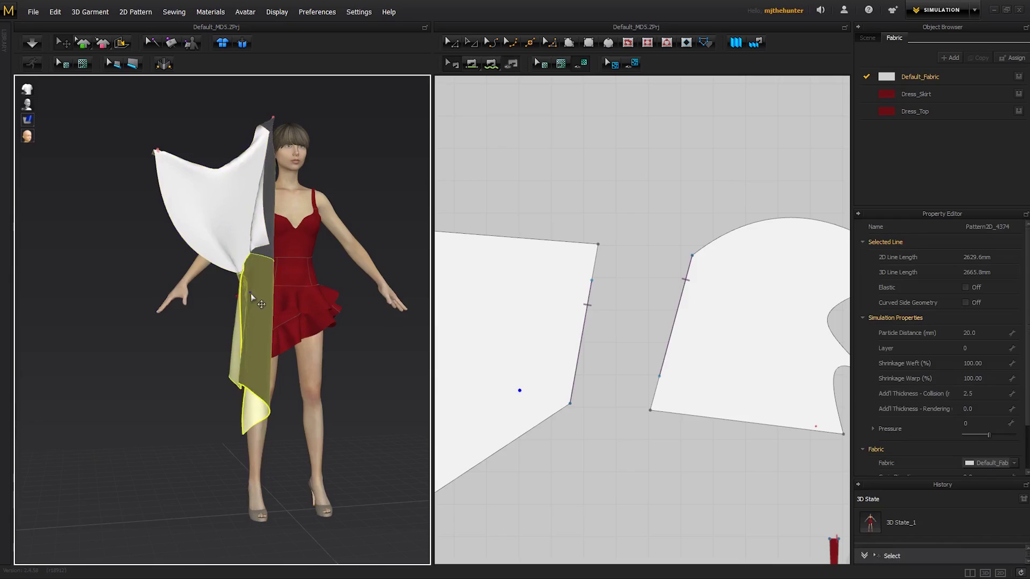
left_click(238, 235, "shift")
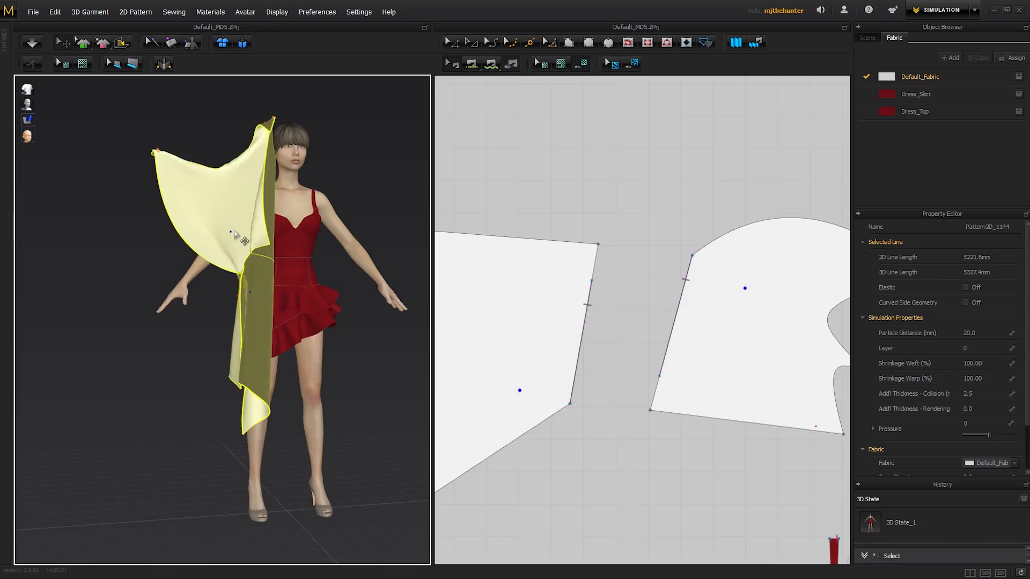
Reset the selected white pieces' 3D placement and lay them out flat with Reset 2D Arrangement
right_click(232, 233)
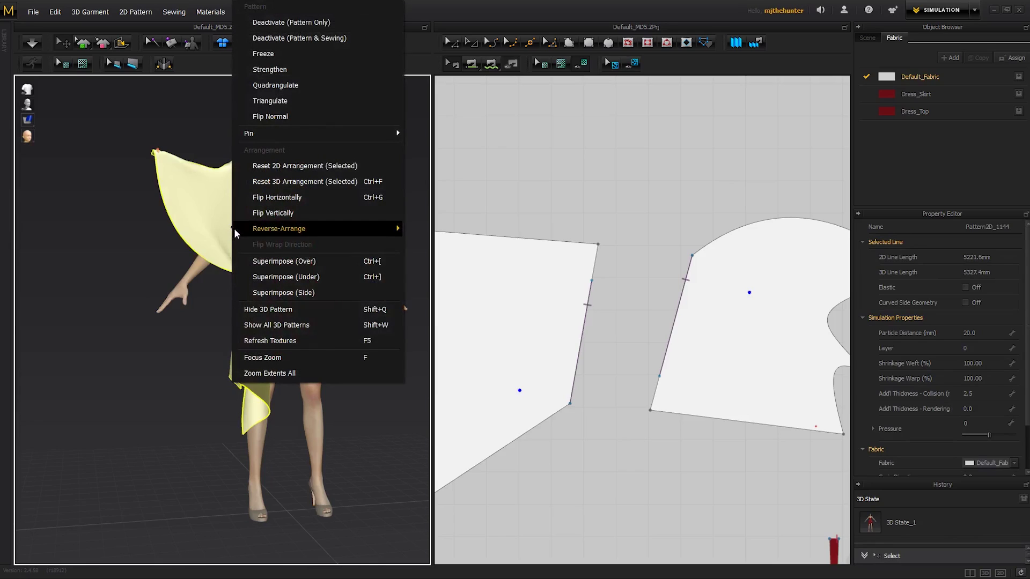
left_click(310, 181)
scroll(644, 322, "down", 3)
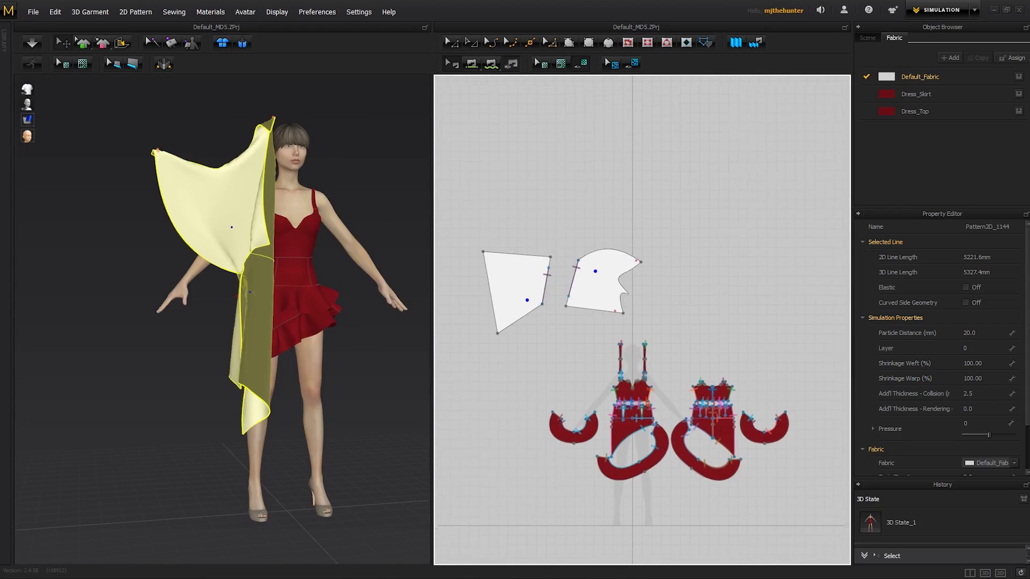
scroll(575, 341, "down", 1)
scroll(575, 341, "down", 1)
scroll(576, 341, "down", 1)
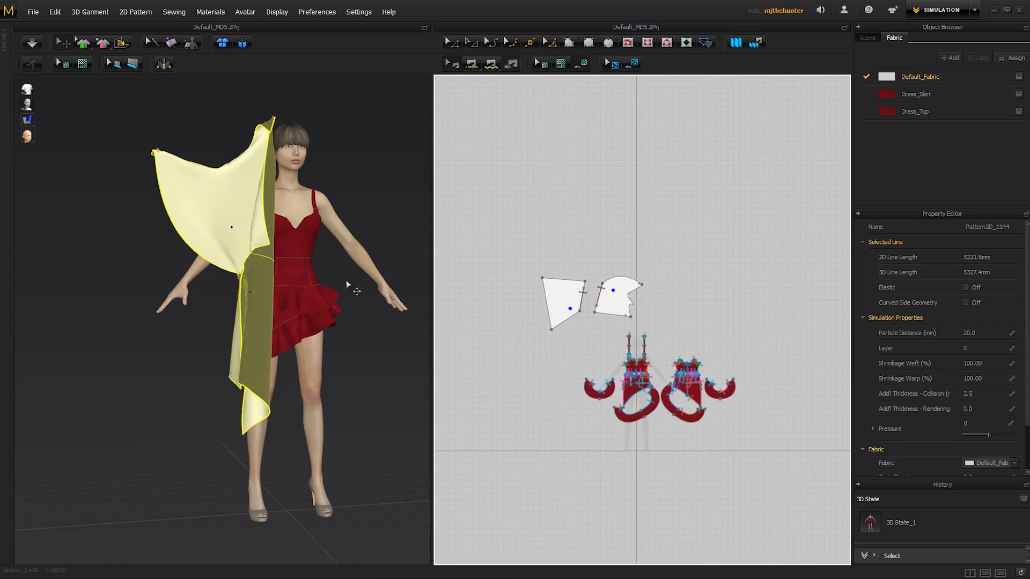
scroll(533, 305, "down", 1)
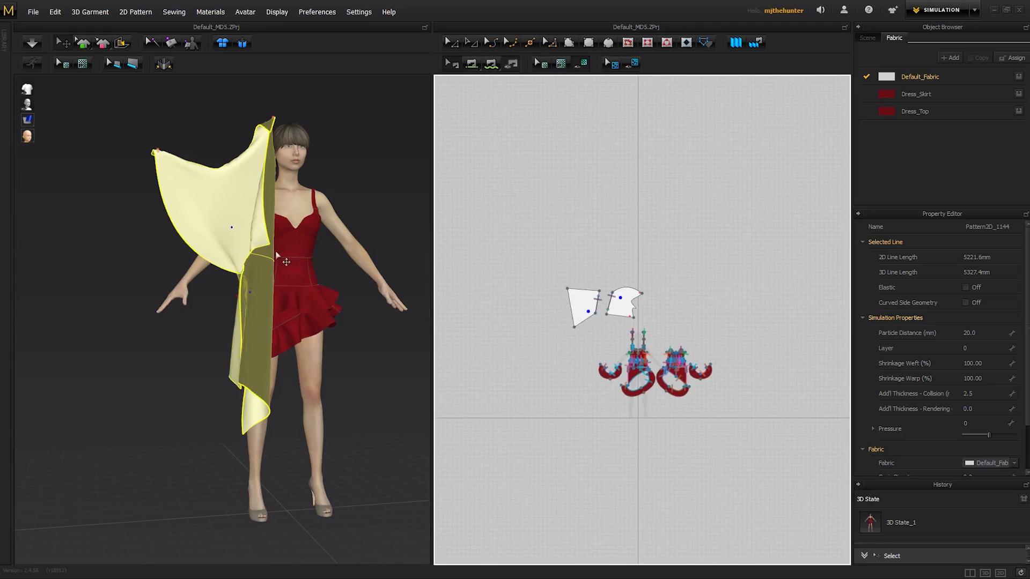
scroll(176, 156, "down", 2)
scroll(175, 156, "up", 1)
right_click(242, 277)
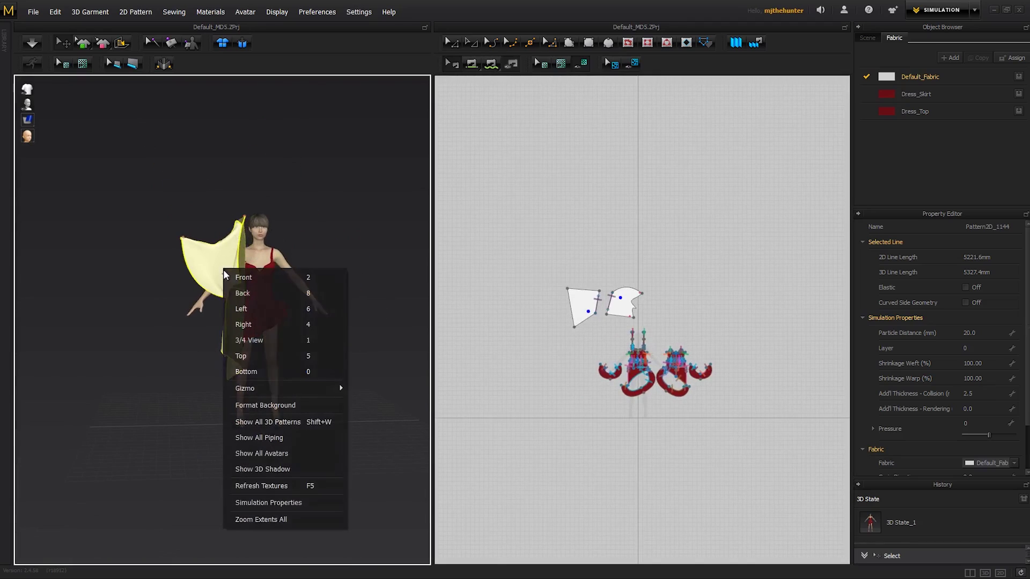
key("Escape")
right_click(207, 256)
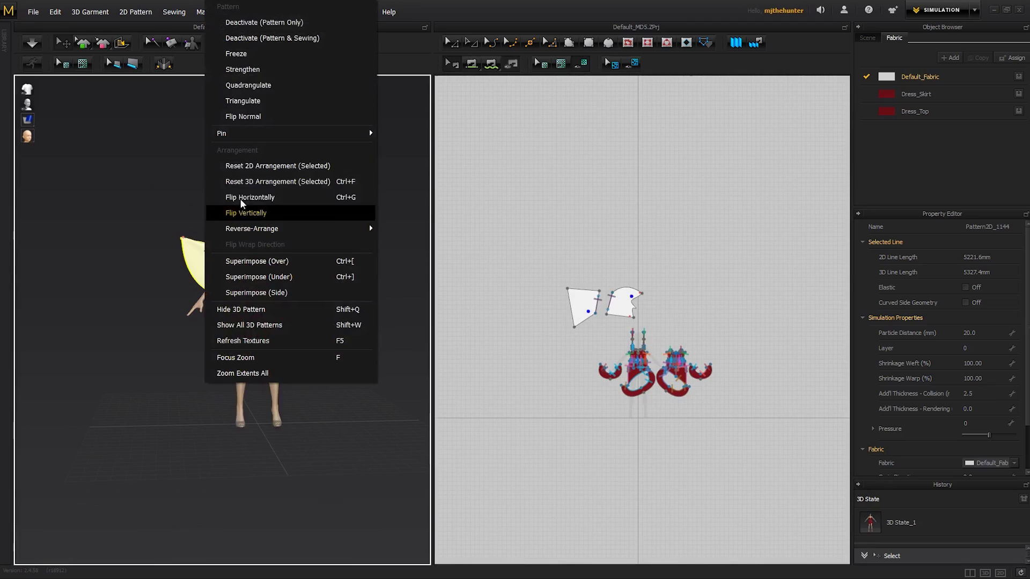
left_click(266, 211)
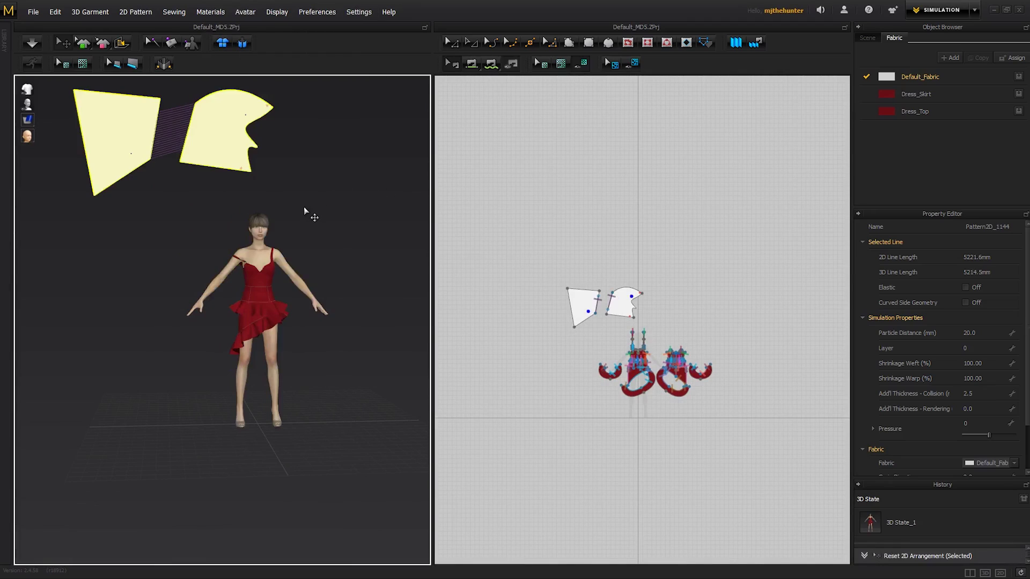
Reset the selected pieces' 3D arrangement again, then check them from around the avatar and deselect
key("ctrl+f")
right_click(242, 278)
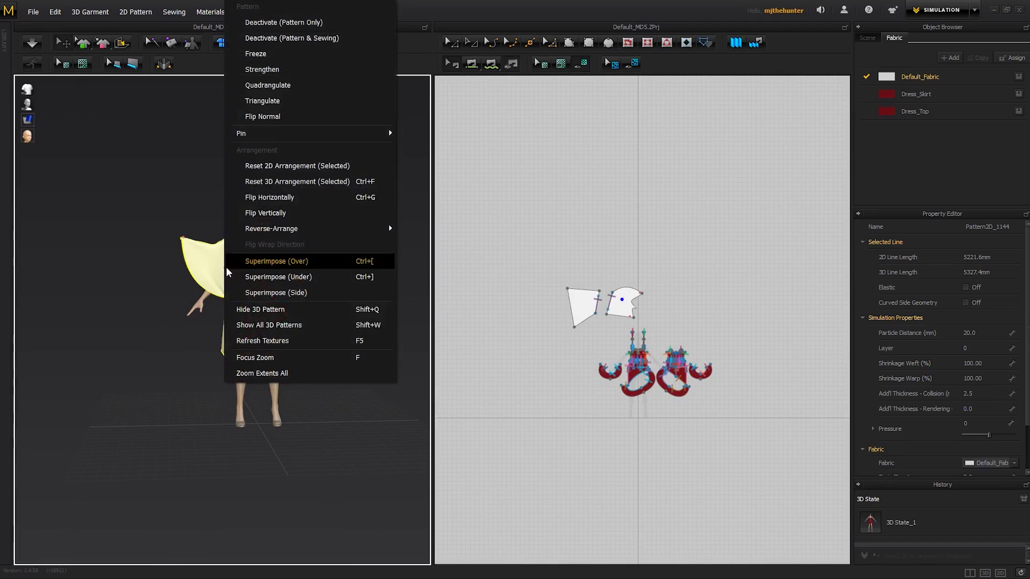
left_click(274, 203)
right_click_drag(233, 245, 284, 294)
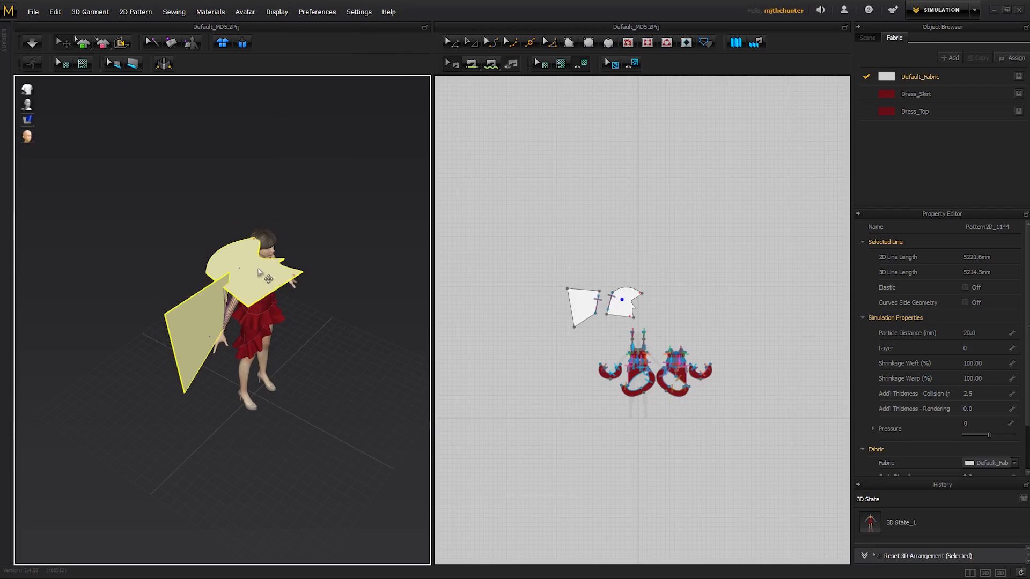
right_click_drag(273, 258, 284, 186)
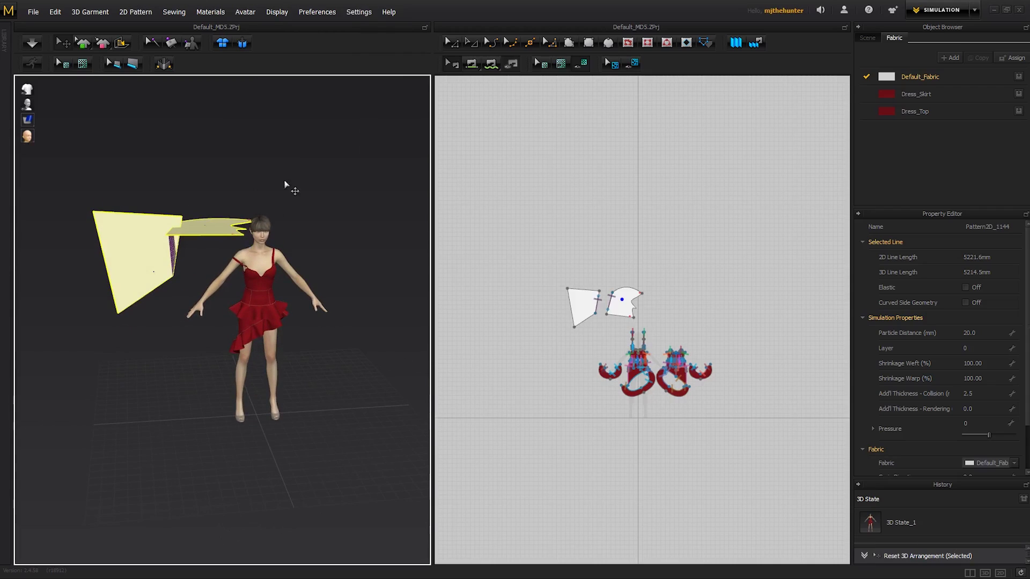
left_click(285, 163)
scroll(242, 265, "up", 2)
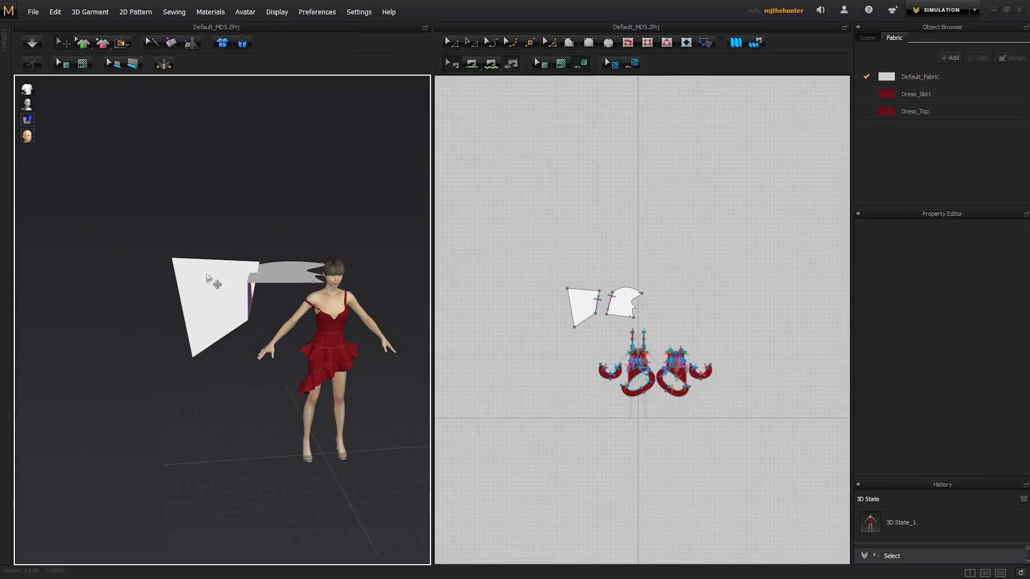
left_click(185, 278)
right_click_drag(226, 227, 273, 218)
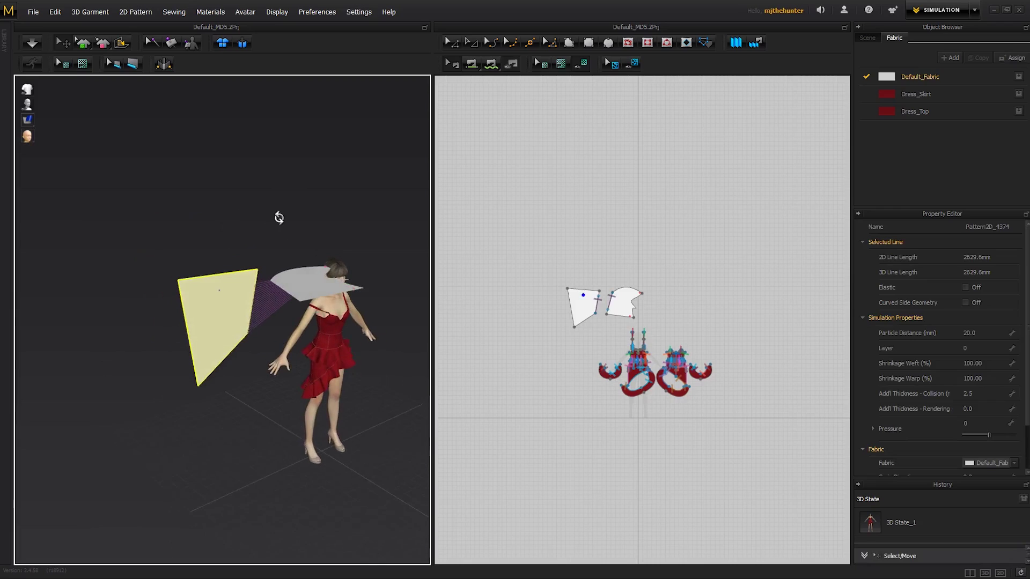
left_click(301, 245)
Run the simulation until the white pieces hang from the avatar's head past the knees
key("space")
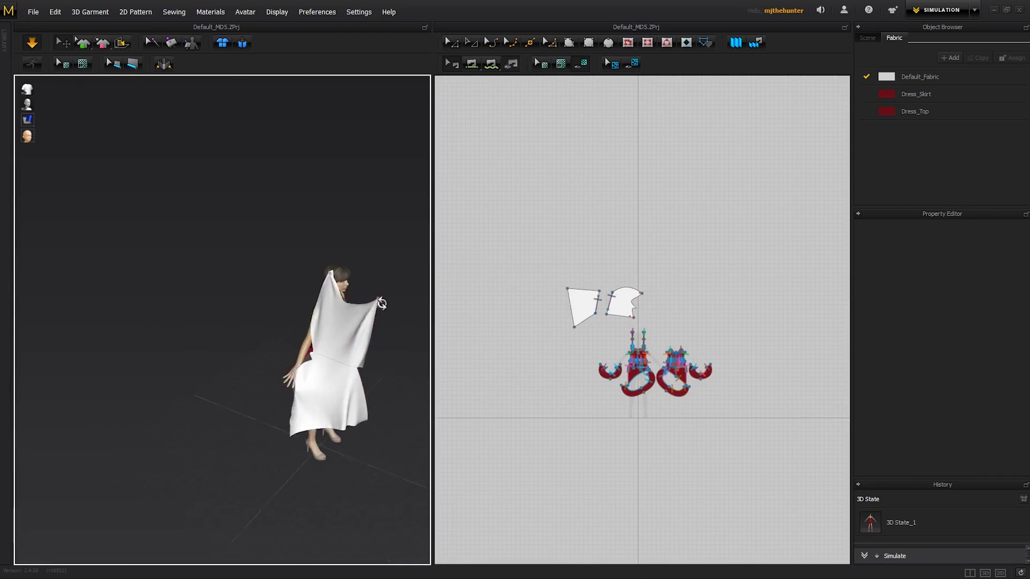
right_click_drag(332, 281, 306, 354)
scroll(306, 354, "up", 3)
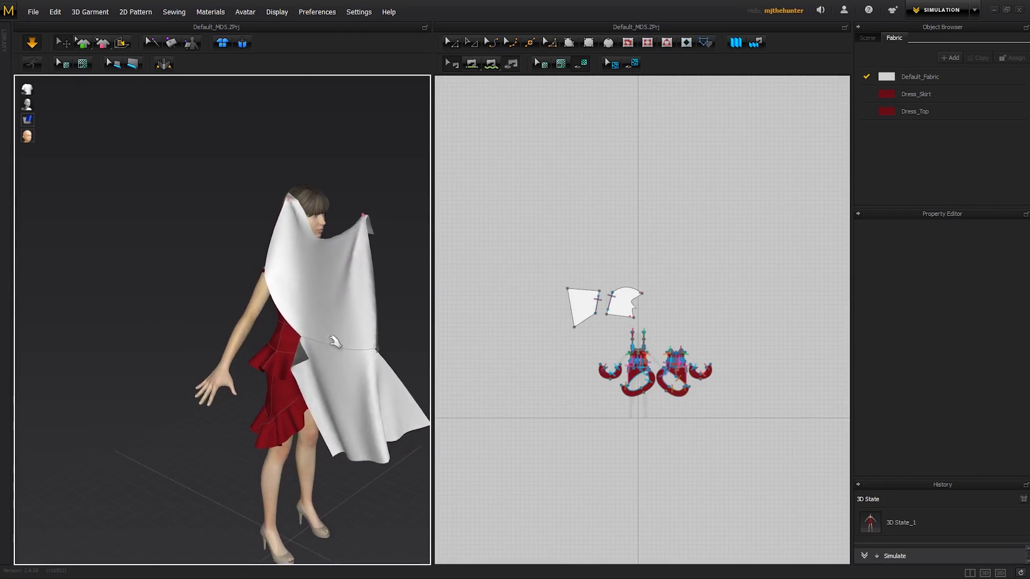
key("space")
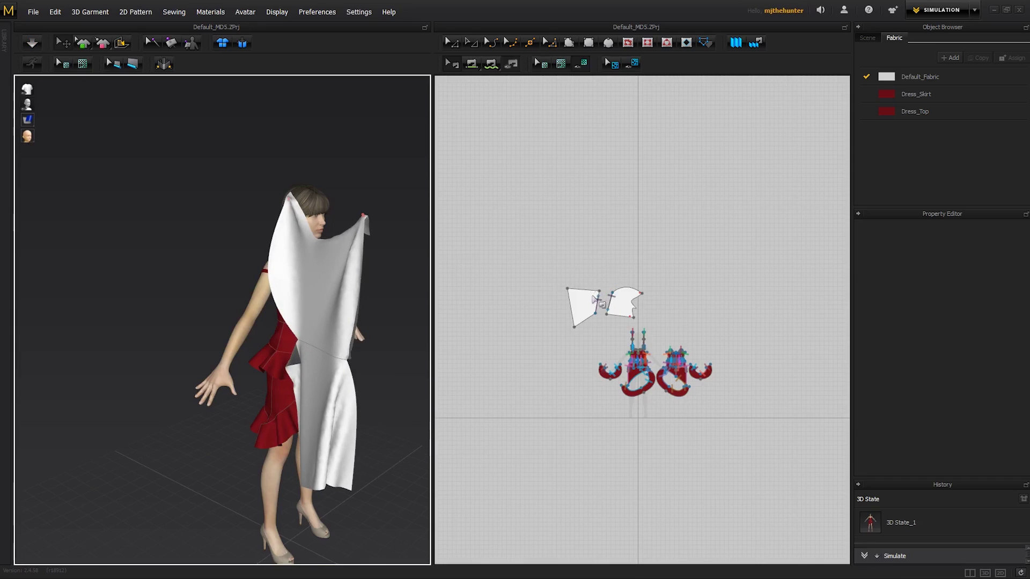
scroll(644, 334, "up", 6)
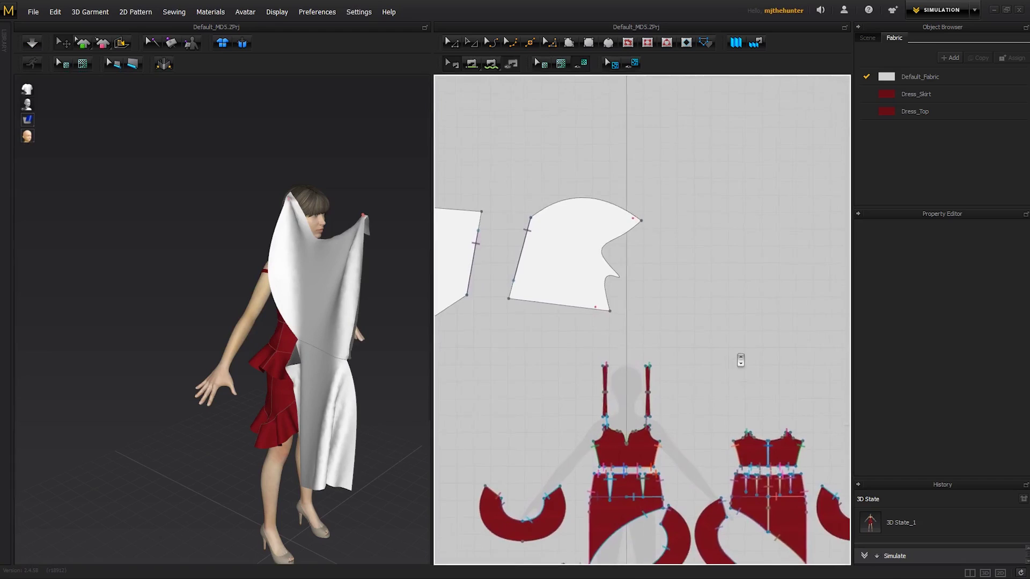
middle_click_drag(740, 360, 736, 266)
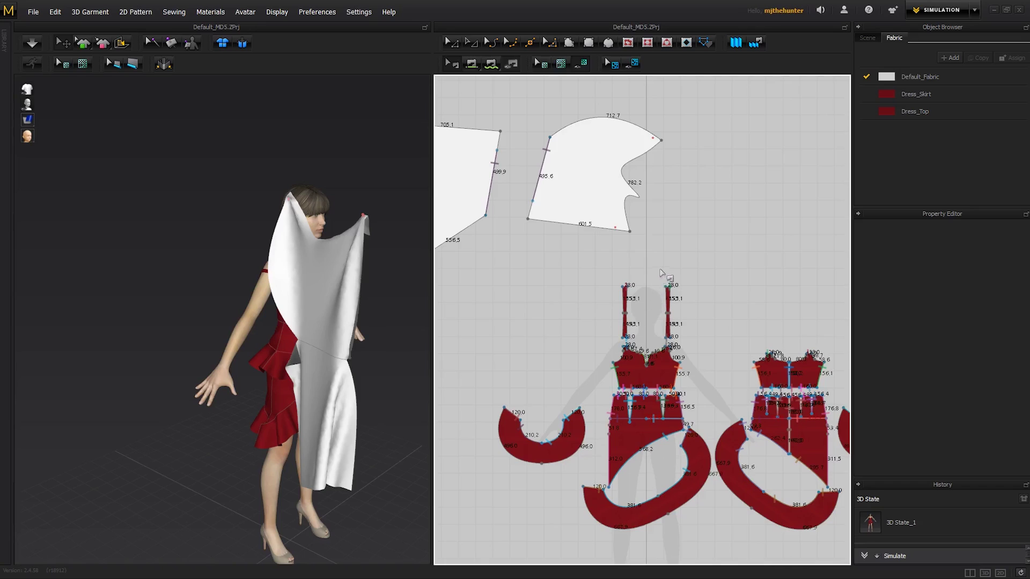
scroll(595, 254, "up", 3)
scroll(635, 322, "up", 3)
right_click_drag(674, 362, 672, 322)
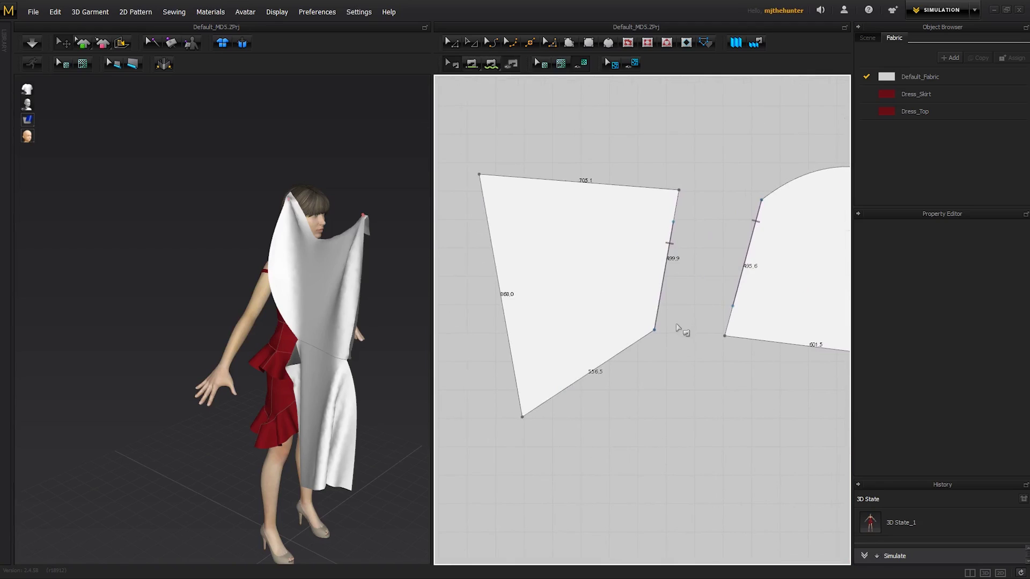
scroll(692, 330, "down", 5)
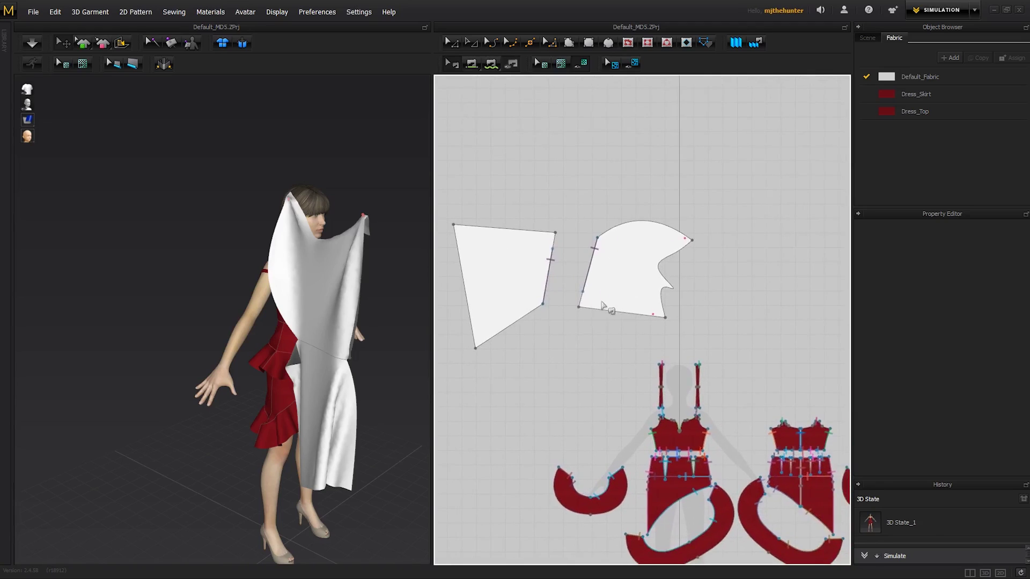
scroll(668, 334, "up", 2)
right_click_drag(655, 327, 656, 201)
scroll(563, 282, "up", 5)
scroll(525, 346, "up", 2)
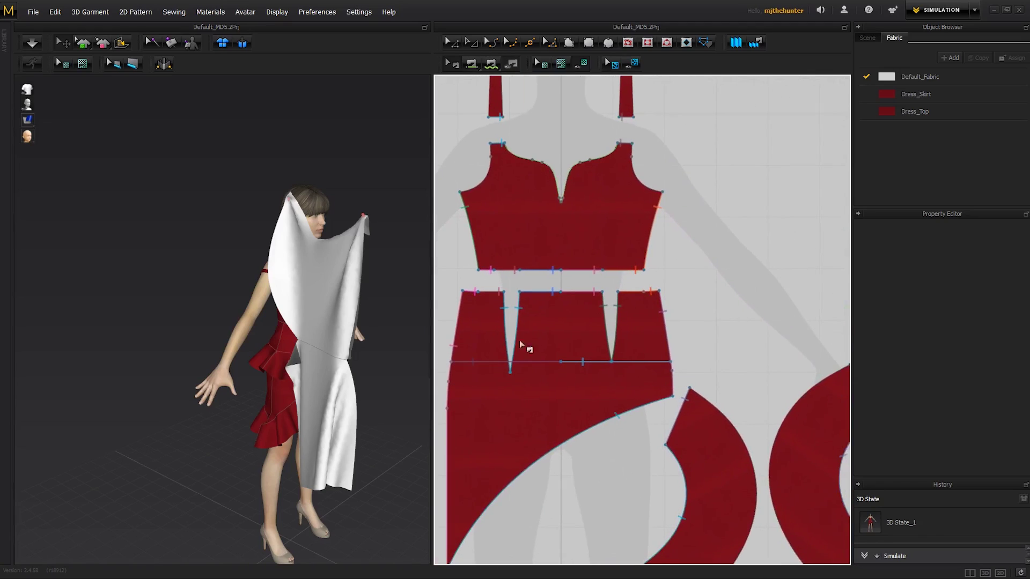
scroll(564, 322, "down", 5)
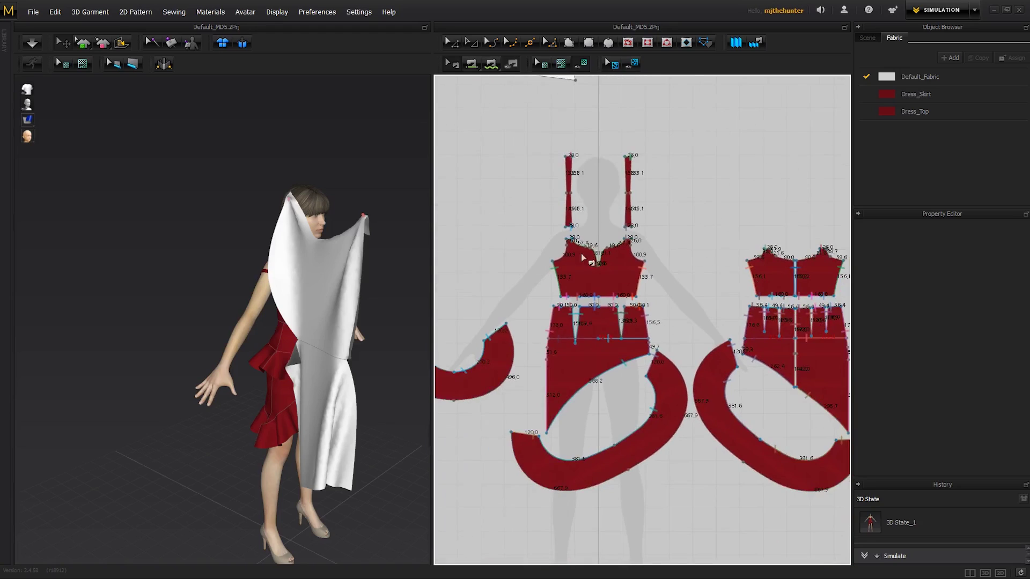
right_click_drag(644, 338, 603, 331)
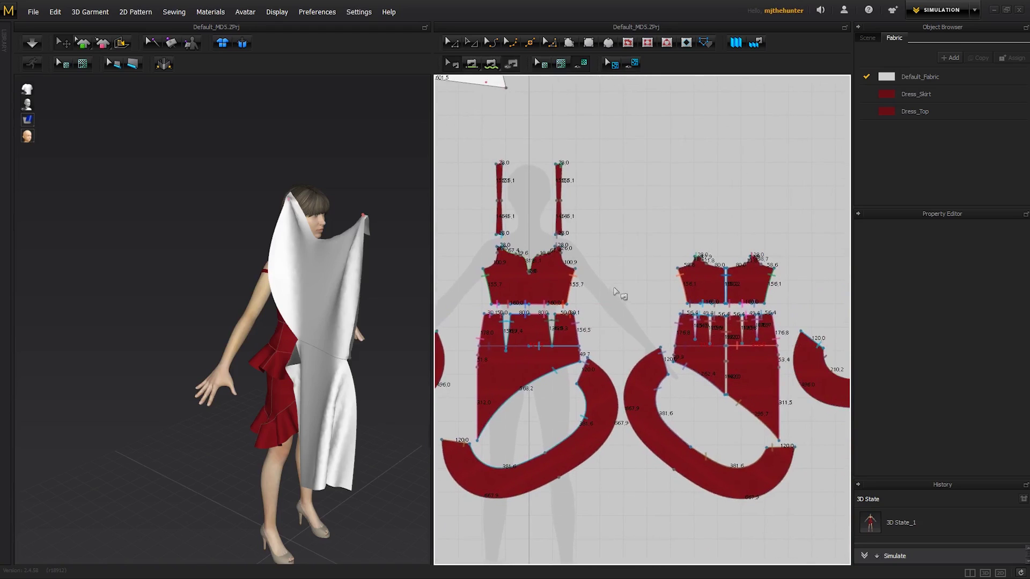
right_click_drag(662, 262, 662, 402)
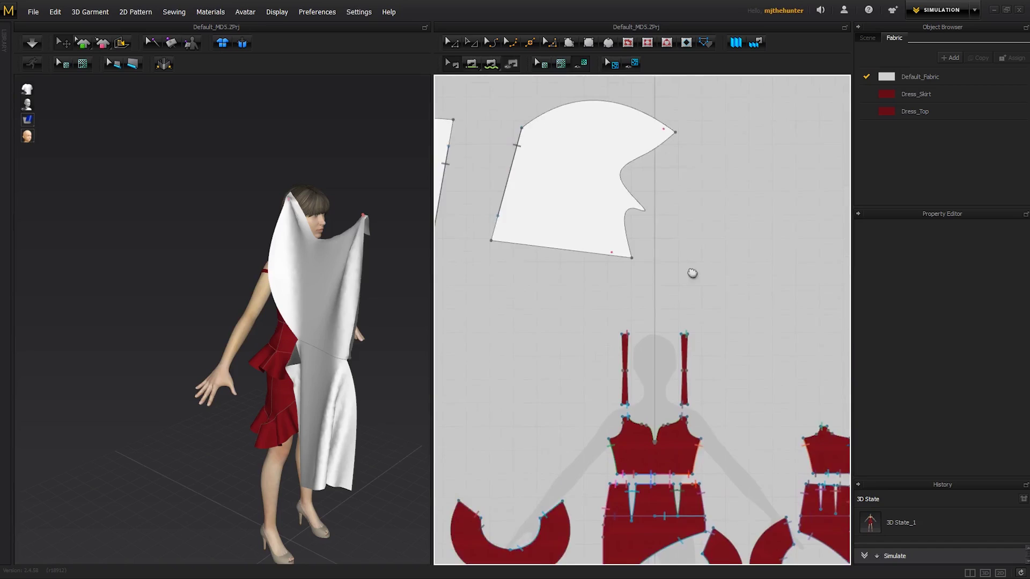
scroll(643, 294, "up", 3)
scroll(628, 298, "up", 3)
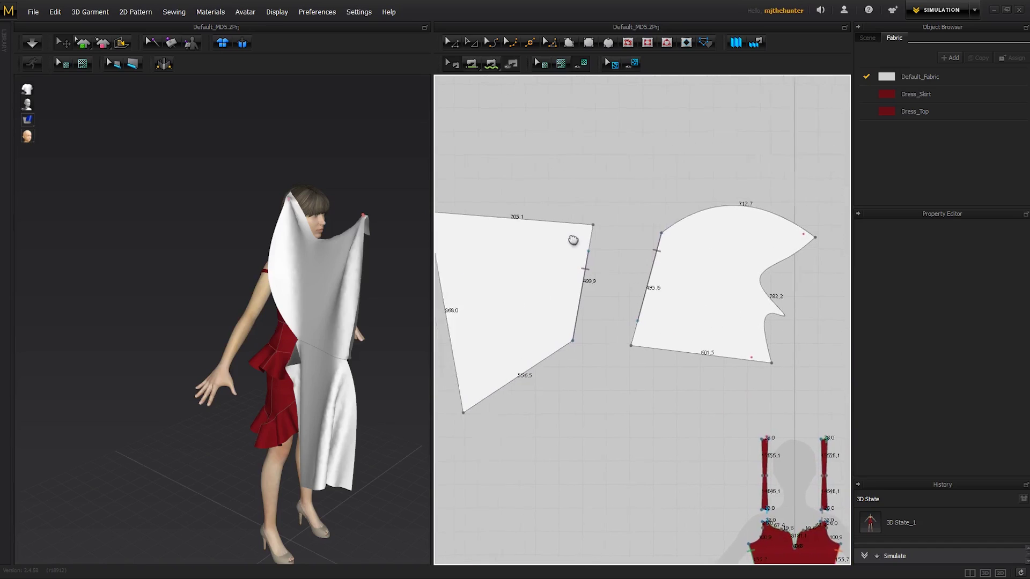
right_click_drag(614, 284, 711, 293)
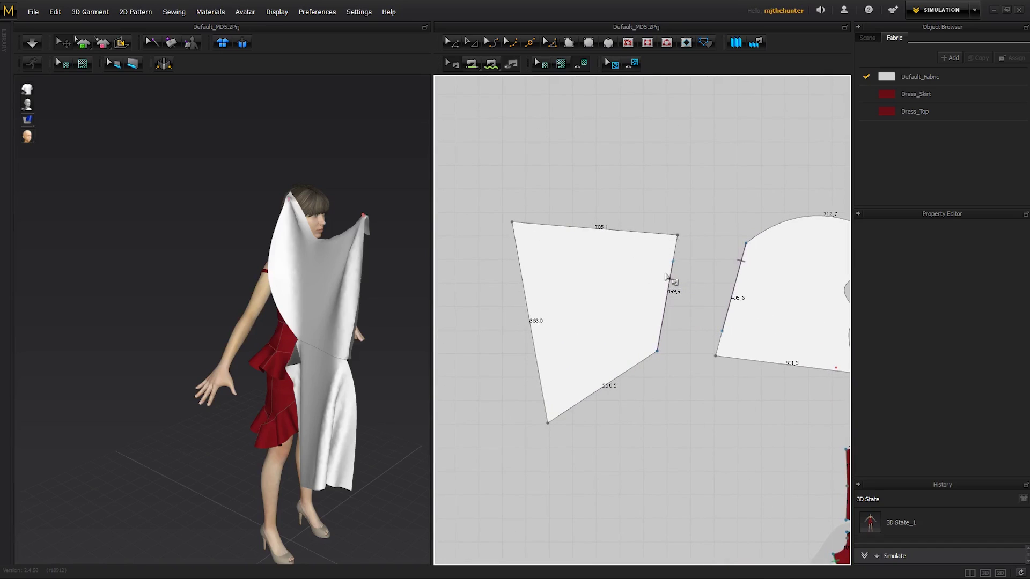